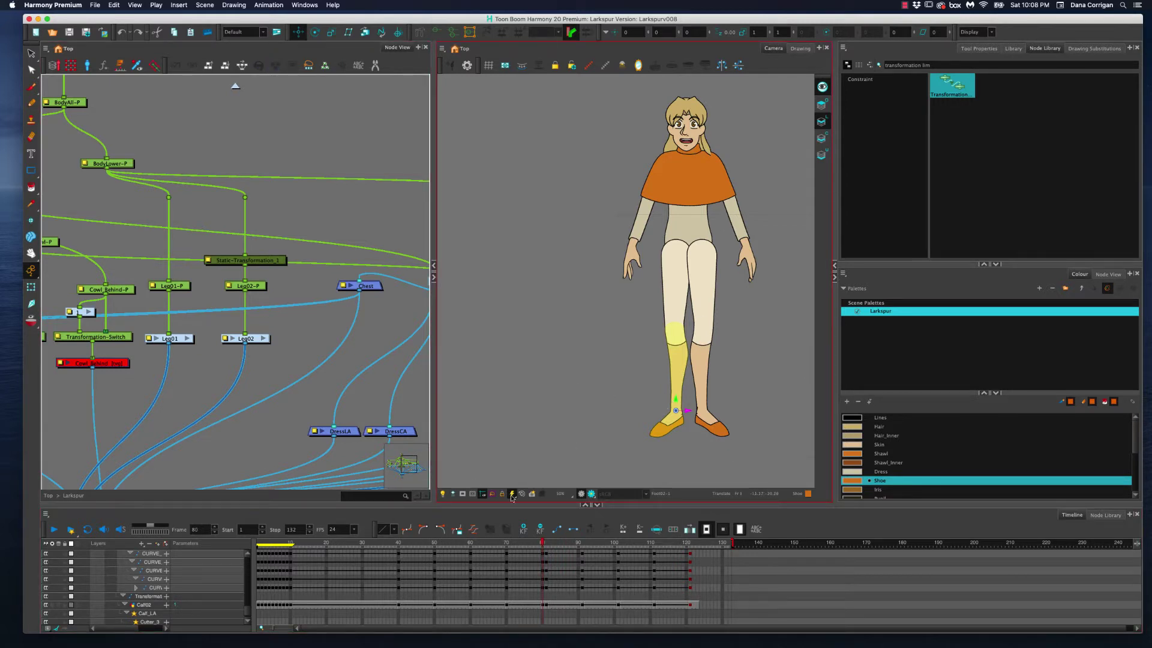
# - Open the Torso group and enable the Dress drawing node so the dress covers the legs
pyautogui.moveTo(399, 545); pyautogui.dragTo(542, 495)
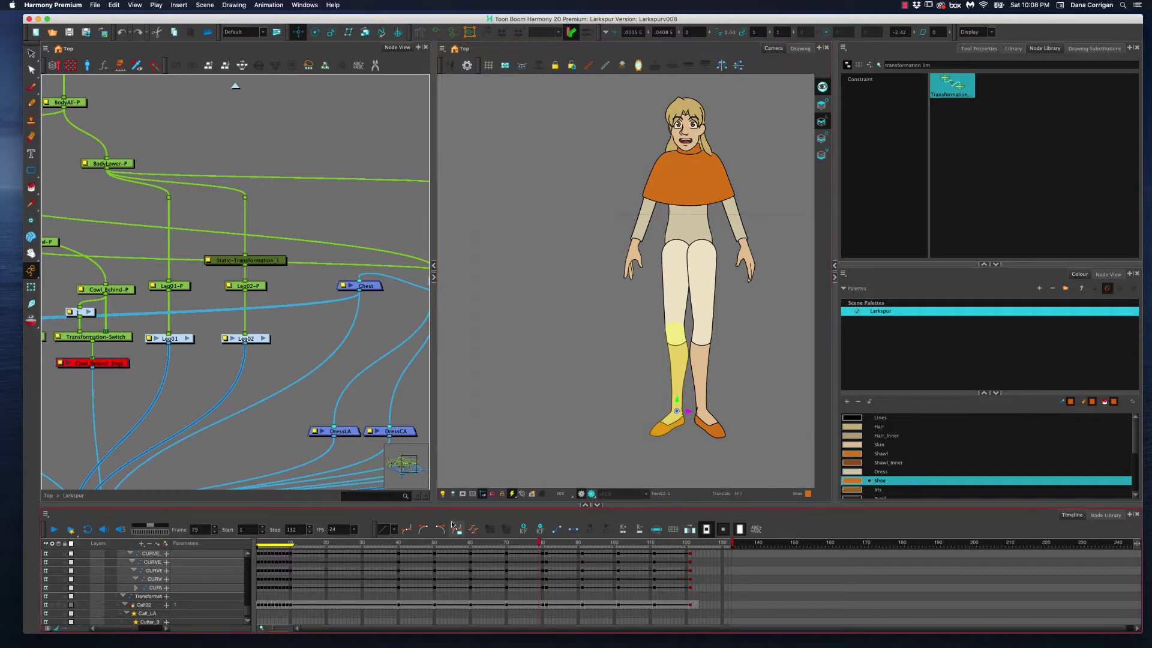
pyautogui.moveTo(400, 543); pyautogui.dragTo(506, 532)
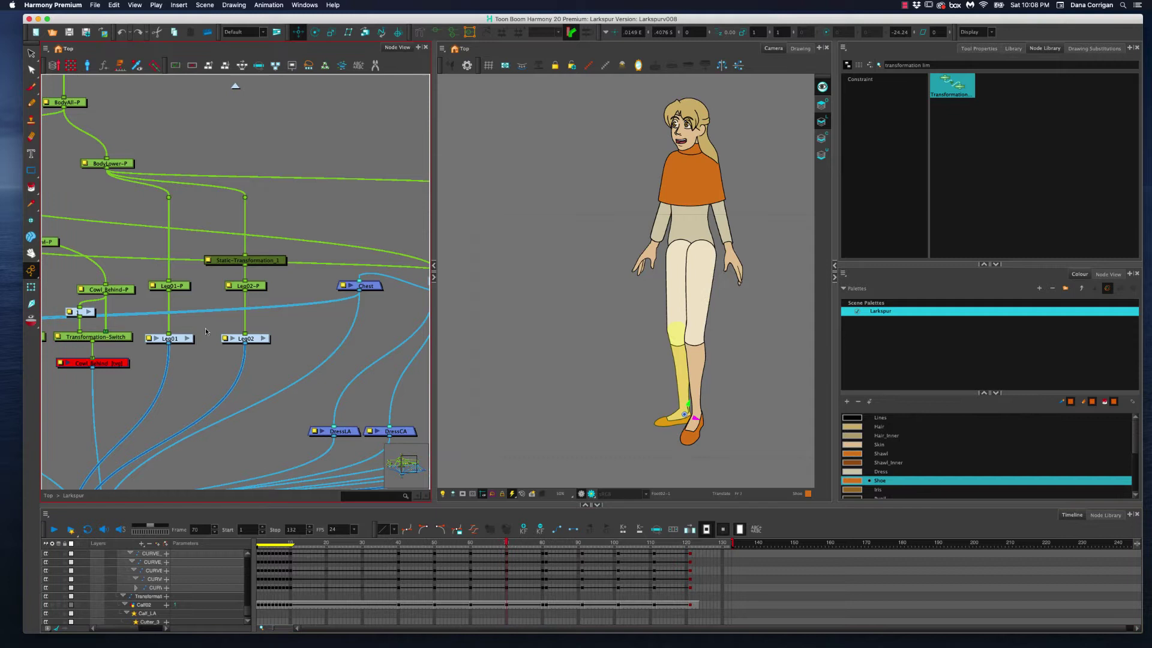
pyautogui.moveTo(220, 348); pyautogui.dragTo(111, 356)
pyautogui.doubleClick(356, 293)
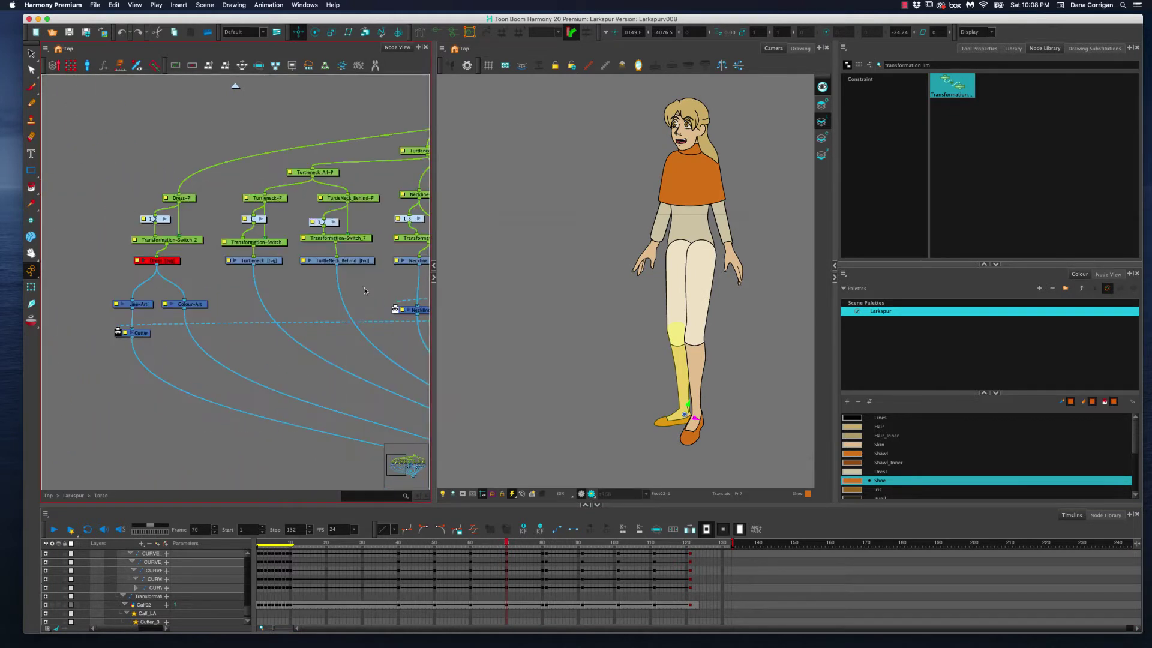
pyautogui.hscroll(3, 308, 306)
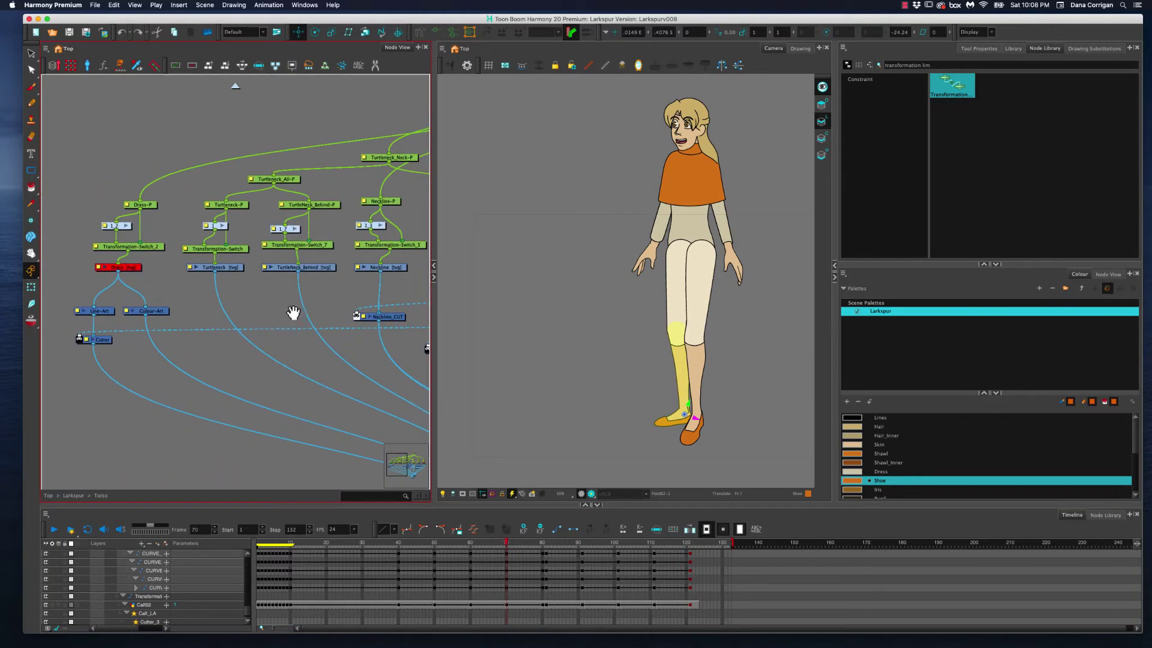
pyautogui.click(123, 268)
pyautogui.press('a')
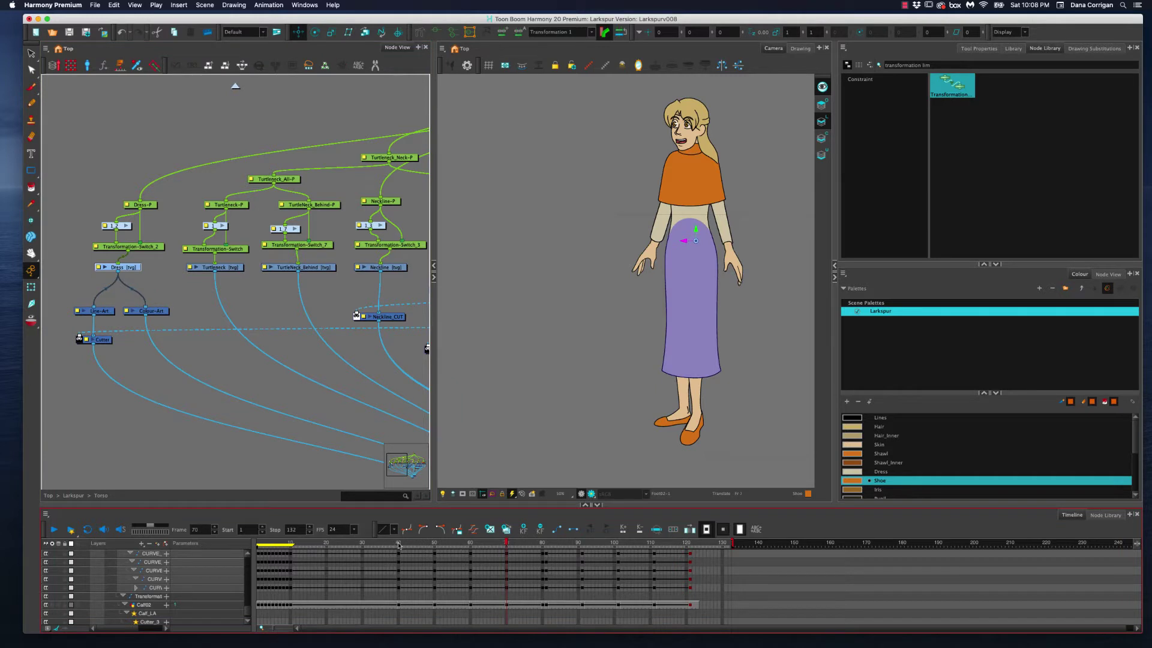
# - Scrub through the timeline to review how the dress and feet look across the character's turnaround
pyautogui.moveTo(396, 544); pyautogui.dragTo(654, 544)
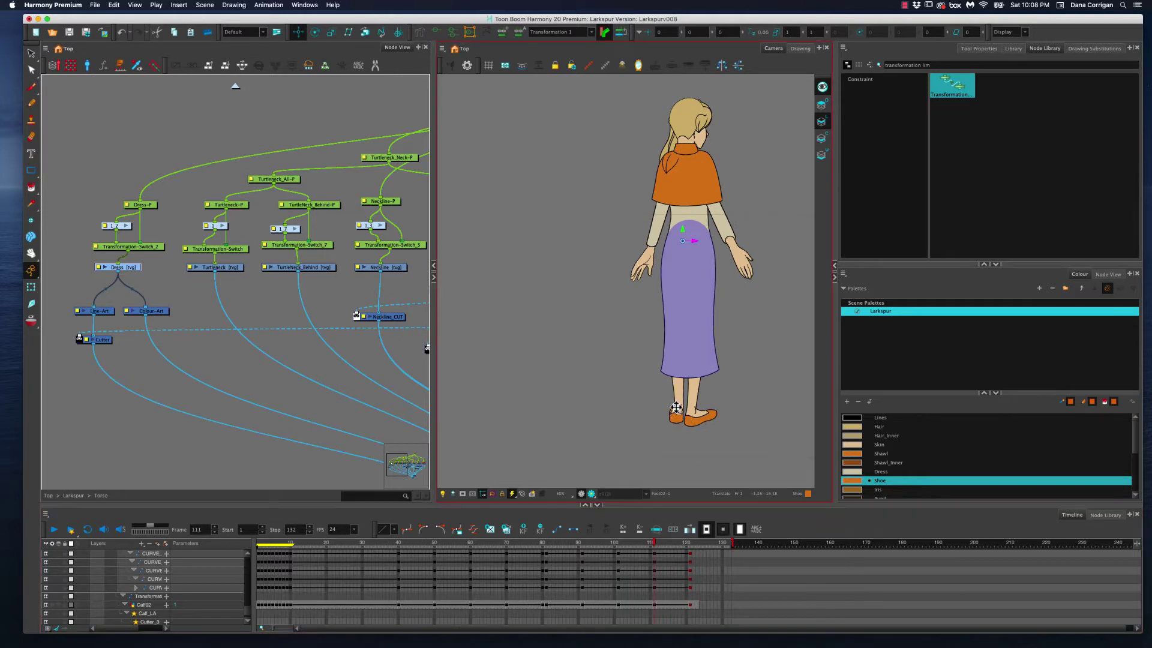
pyautogui.moveTo(587, 545); pyautogui.dragTo(540, 546)
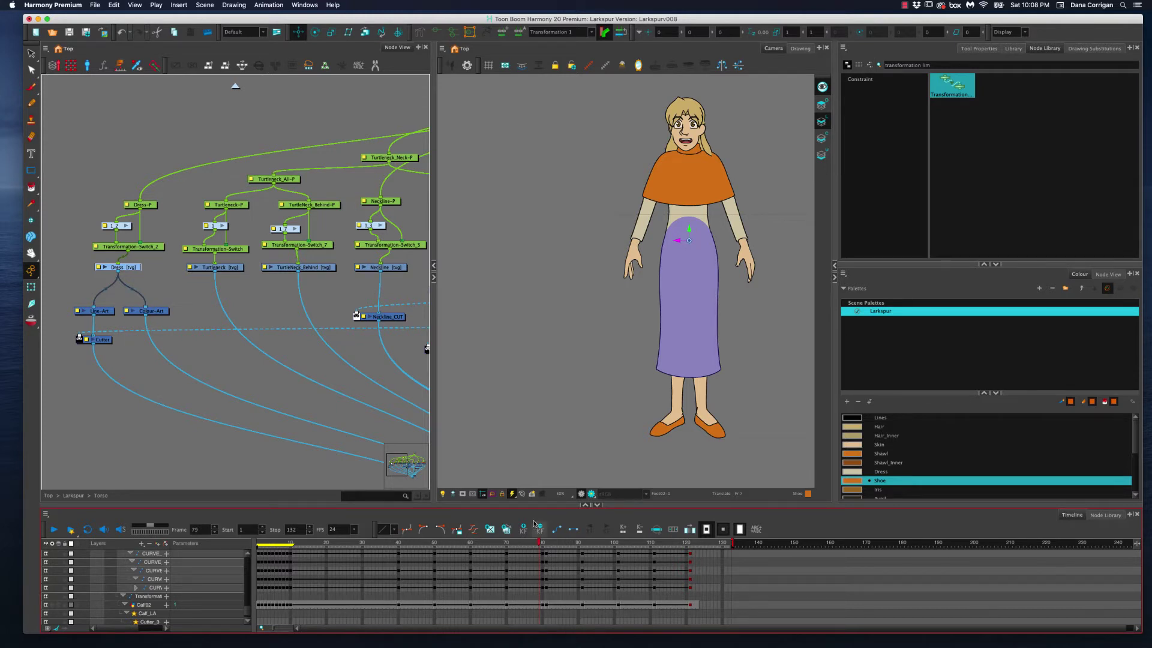
pyautogui.moveTo(523, 544); pyautogui.dragTo(561, 545)
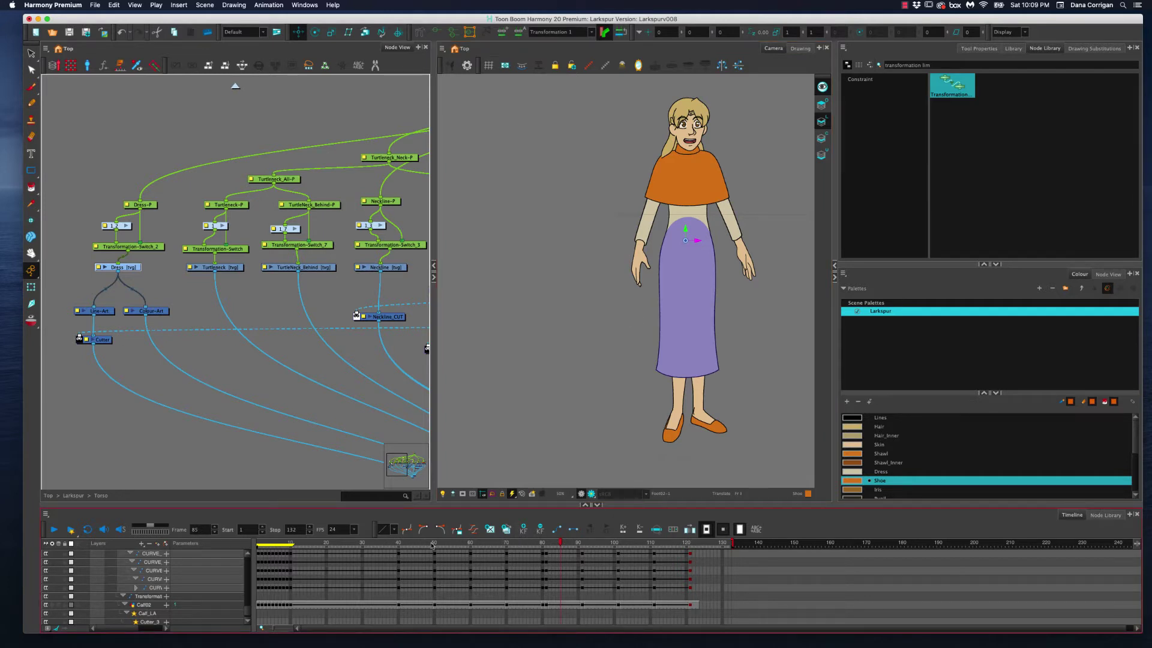
pyautogui.moveTo(396, 545); pyautogui.dragTo(438, 545)
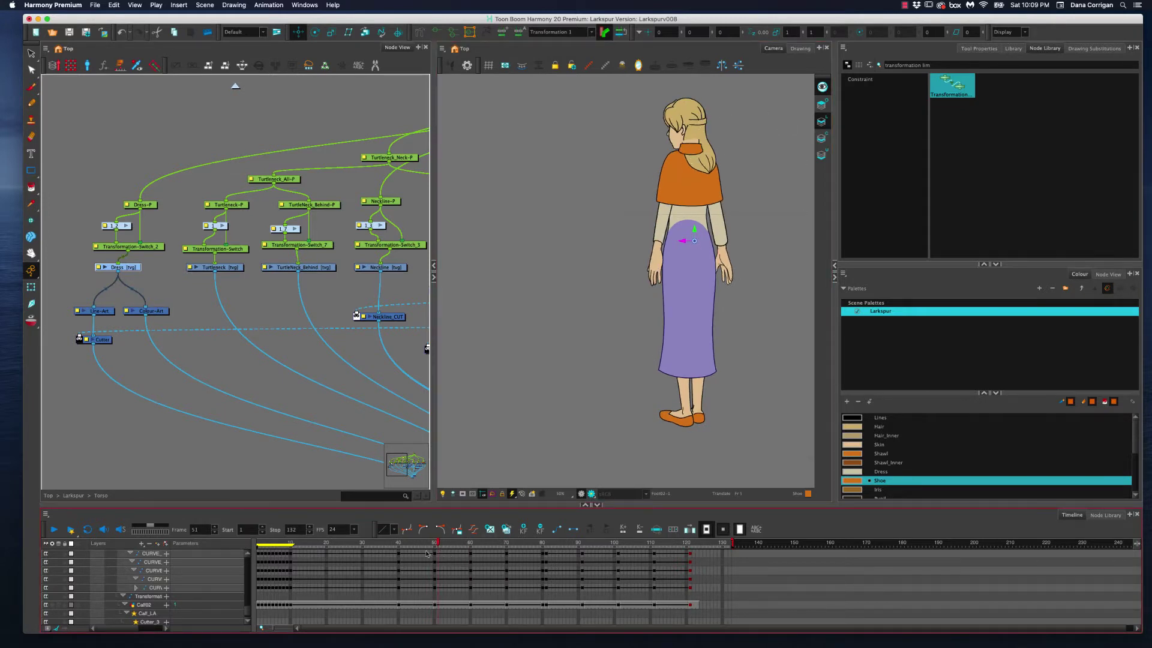
pyautogui.moveTo(404, 543); pyautogui.dragTo(542, 544)
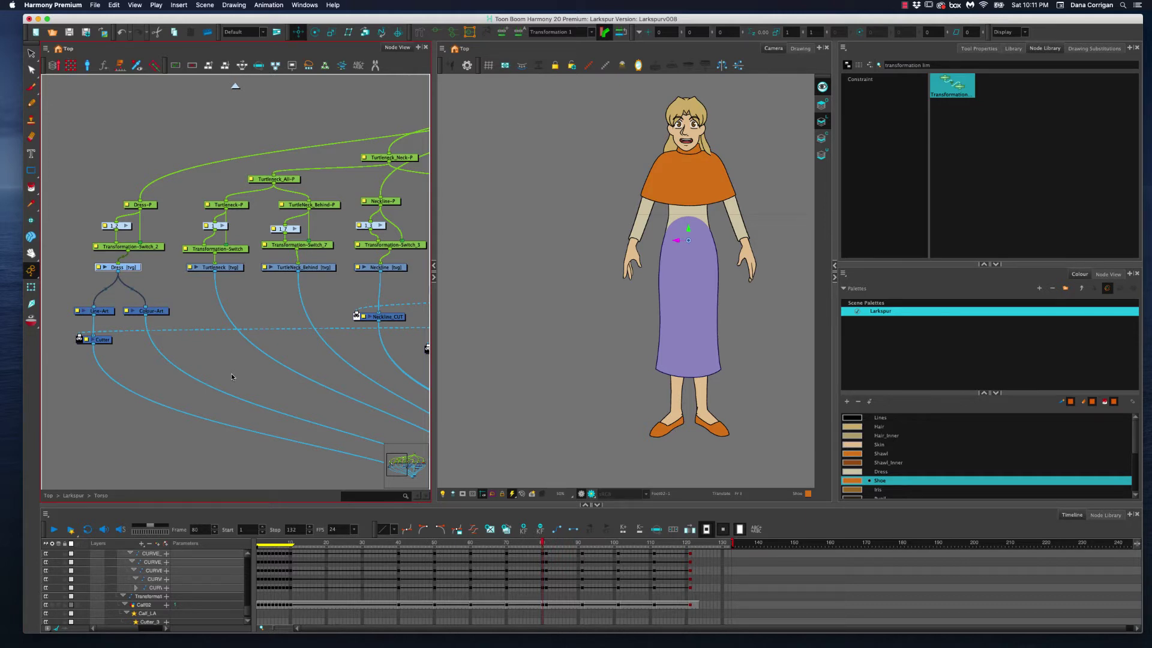
# - Disable the Dress drawing node in the Torso group to expose the legs
pyautogui.click(191, 325)
pyautogui.moveTo(289, 350); pyautogui.dragTo(98, 360)
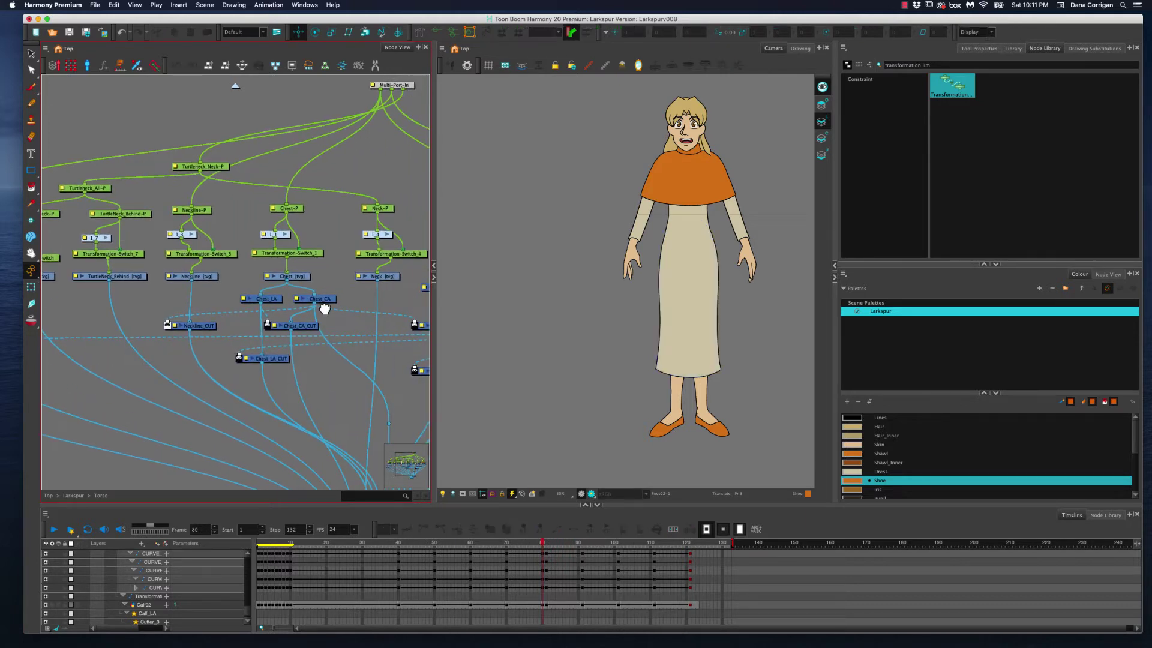
pyautogui.moveTo(323, 309); pyautogui.dragTo(204, 293)
pyautogui.moveTo(119, 294); pyautogui.dragTo(107, 285)
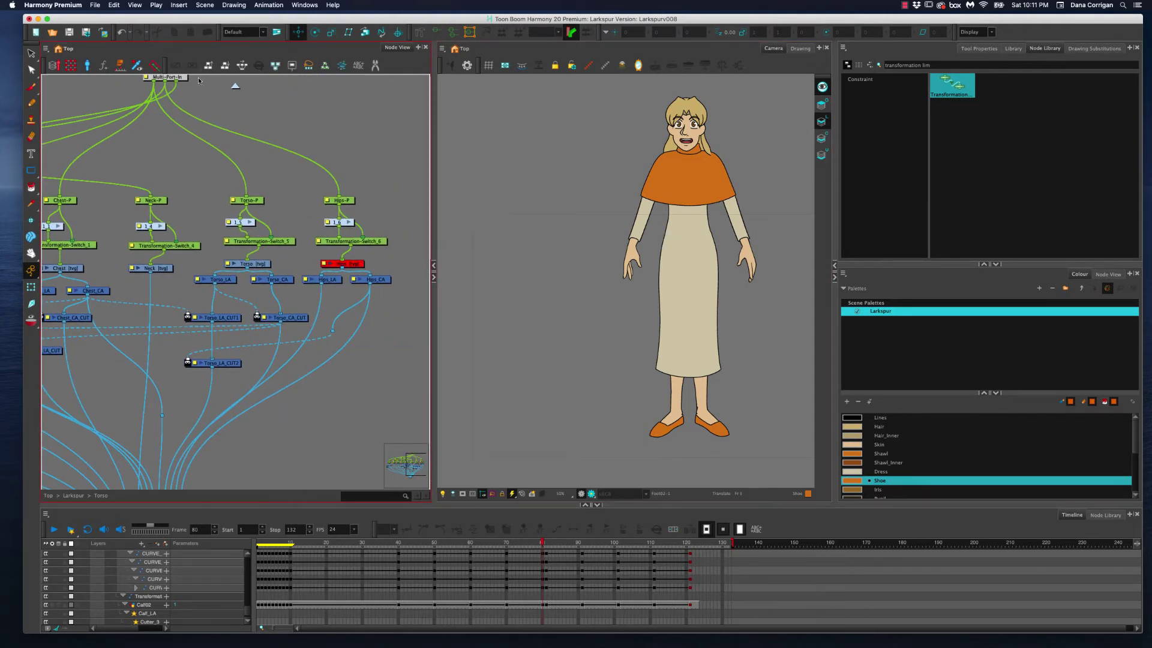
pyautogui.moveTo(206, 307)
pyautogui.mouseDown()
pyautogui.moveTo(386, 309)
pyautogui.moveTo(311, 306)
pyautogui.moveTo(329, 306)
pyautogui.mouseUp()
pyautogui.click(193, 276)
pyautogui.press('d')
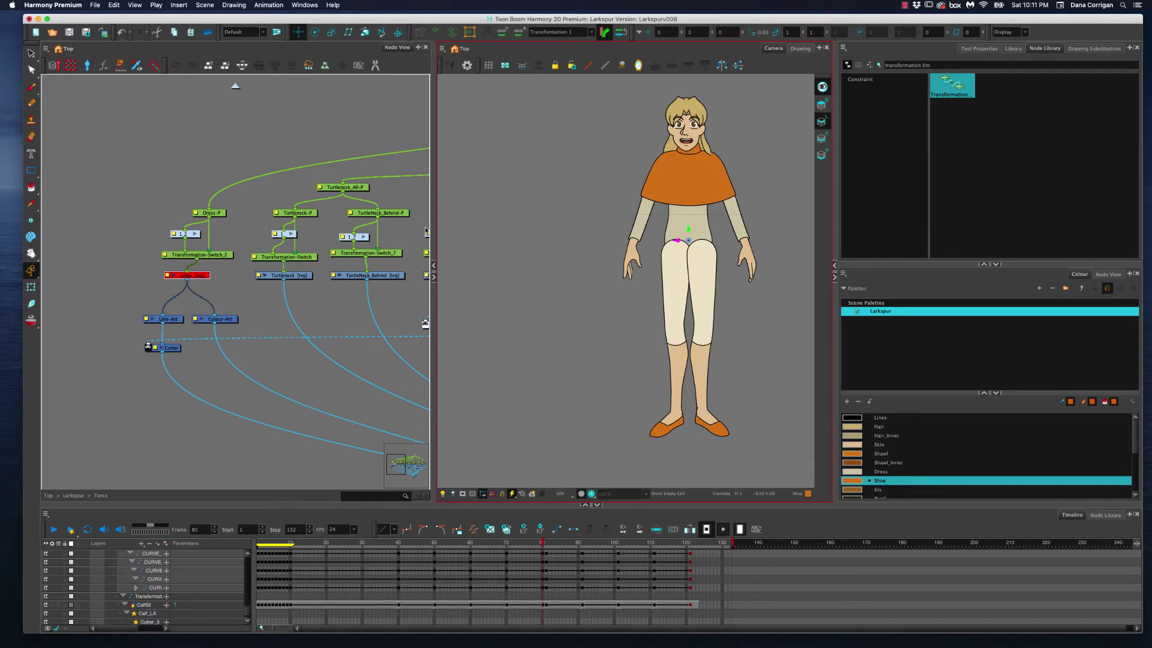
# - Return to the parent Larkspur group and check the character's legs briefly in Render View before switching back
pyautogui.click(254, 143)
pyautogui.click(236, 86)
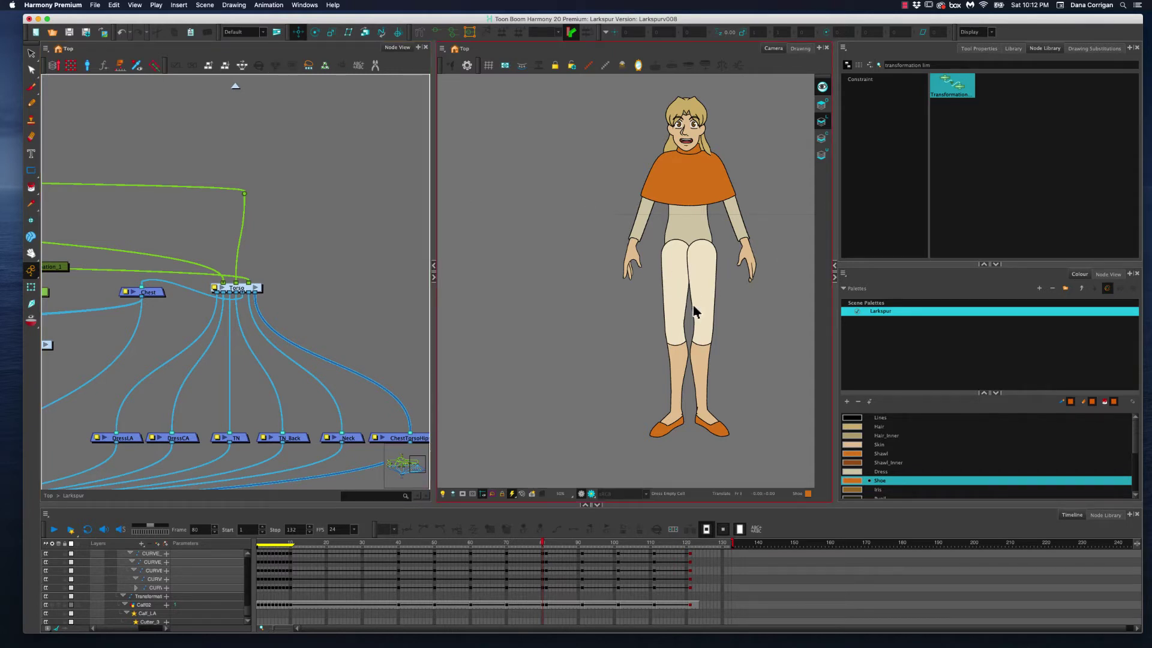
pyautogui.click(365, 268)
pyautogui.moveTo(320, 274); pyautogui.dragTo(423, 272)
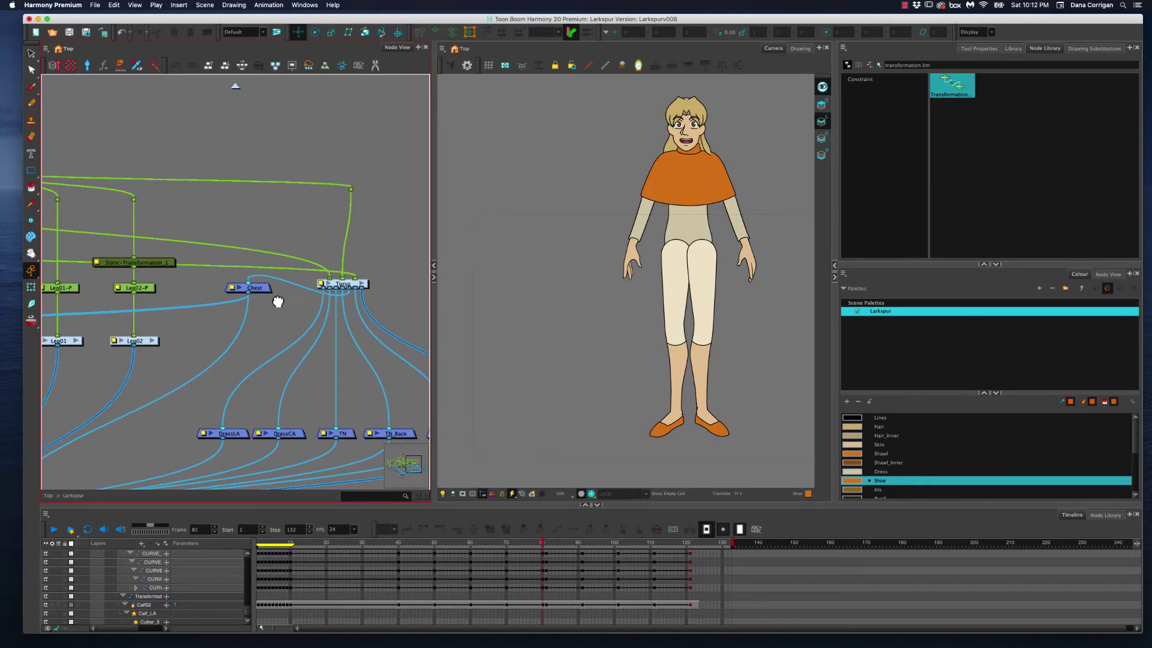
pyautogui.moveTo(278, 302)
pyautogui.mouseDown()
pyautogui.moveTo(398, 273)
pyautogui.moveTo(318, 290)
pyautogui.mouseUp()
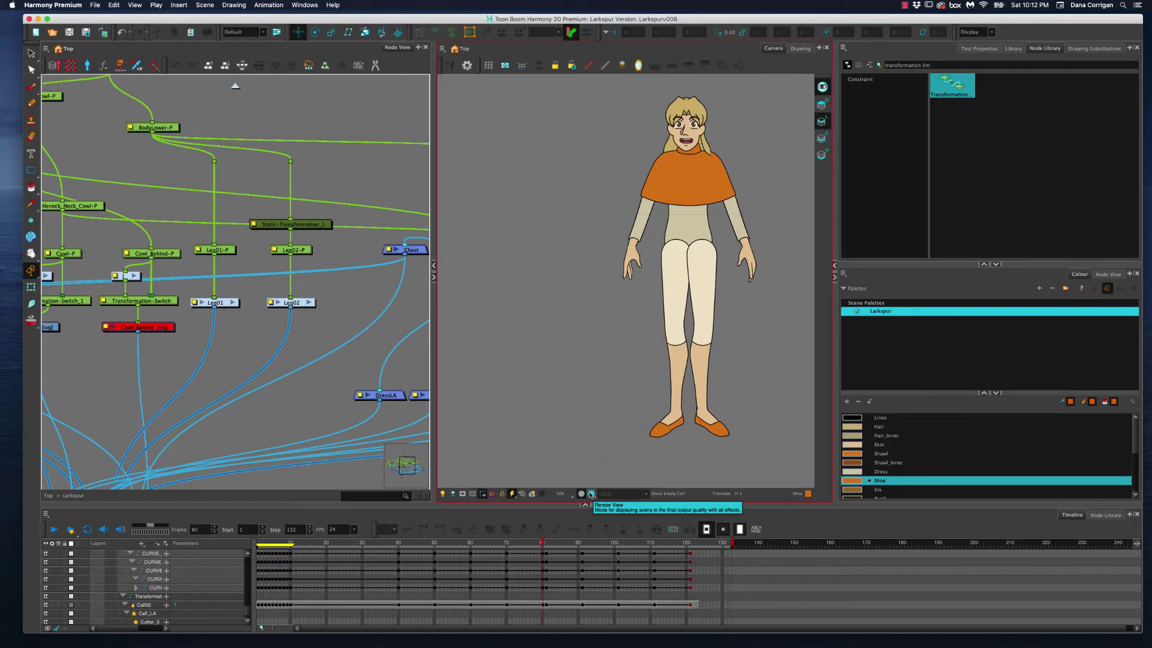
pyautogui.click(591, 496)
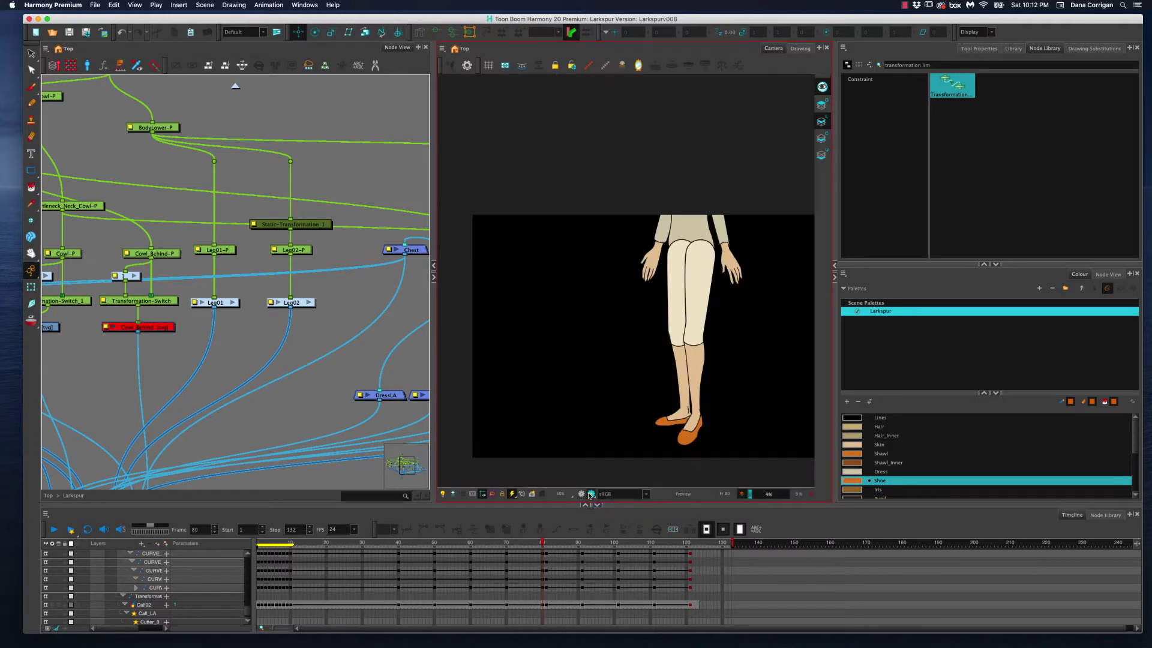
pyautogui.click(591, 494)
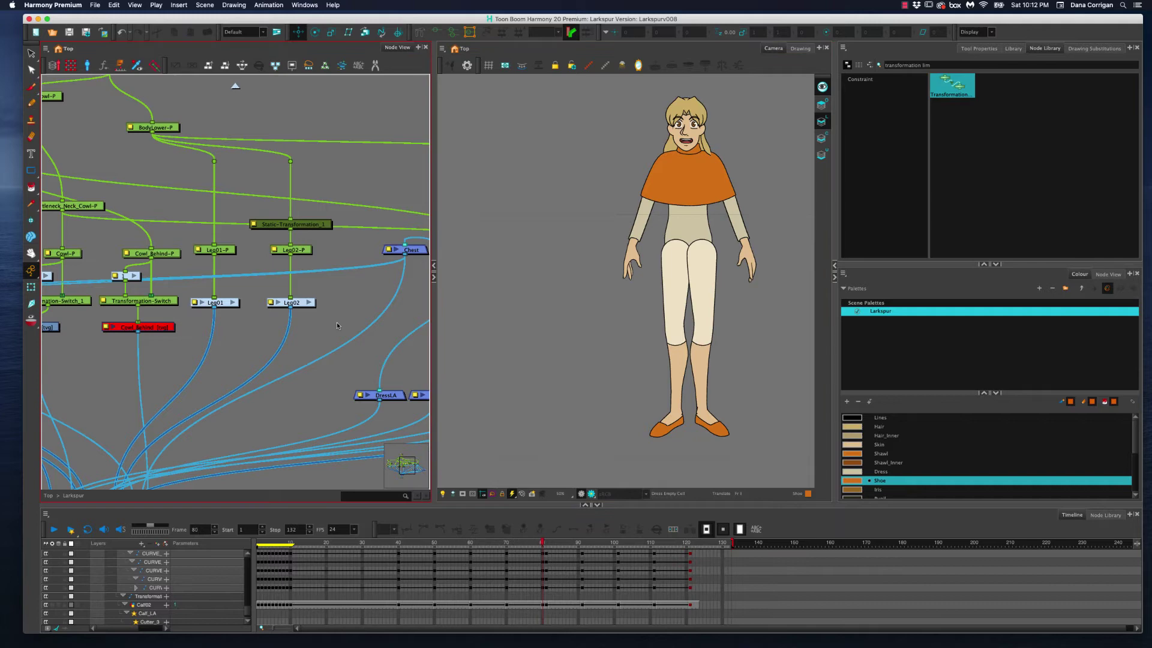
# - Open the Leg01 group and examine its complete node network
pyautogui.moveTo(300, 329); pyautogui.dragTo(308, 354)
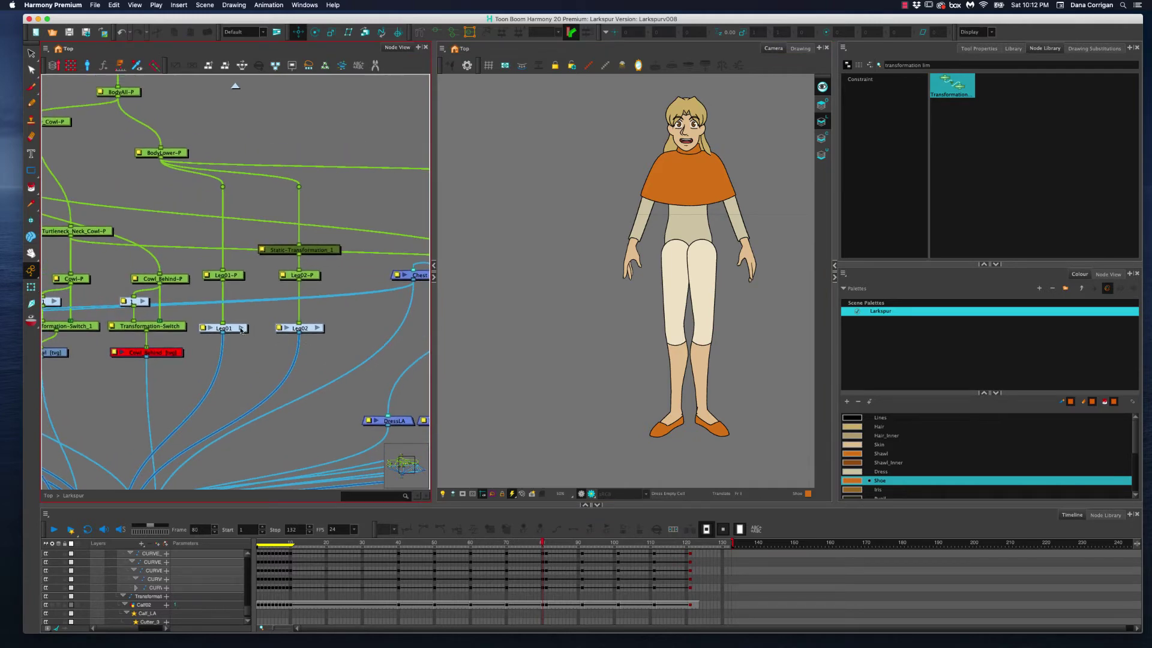
pyautogui.click(241, 328)
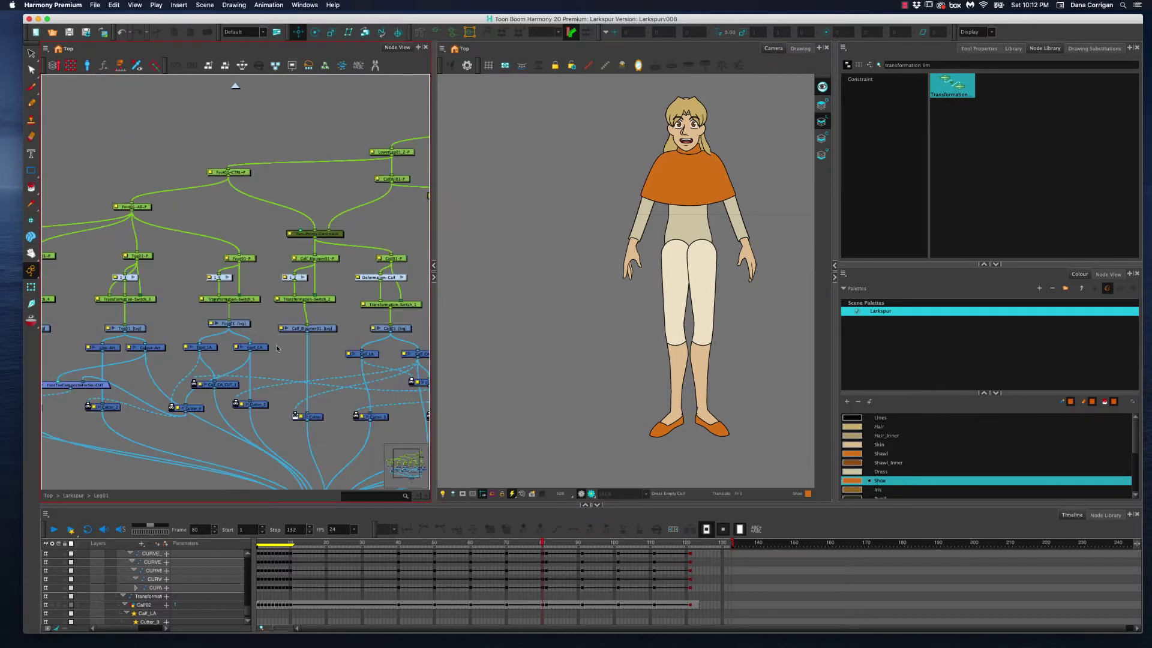
pyautogui.moveTo(288, 332); pyautogui.dragTo(360, 302)
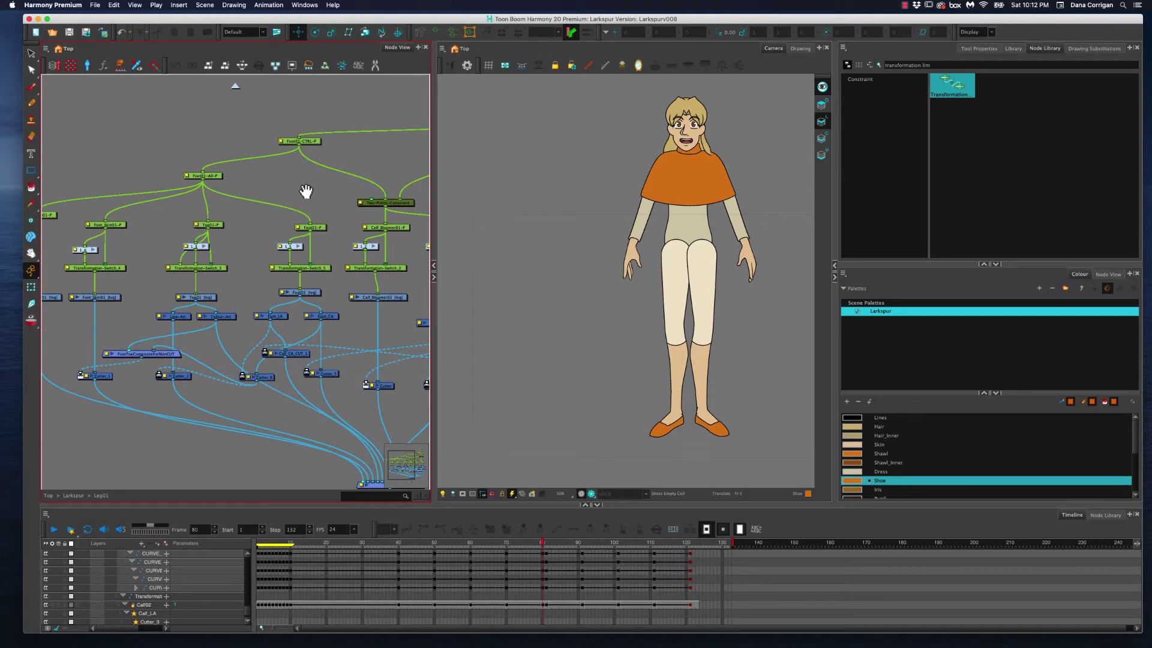
pyautogui.moveTo(306, 192); pyautogui.dragTo(286, 238)
pyautogui.scroll(-2, 235, 235)
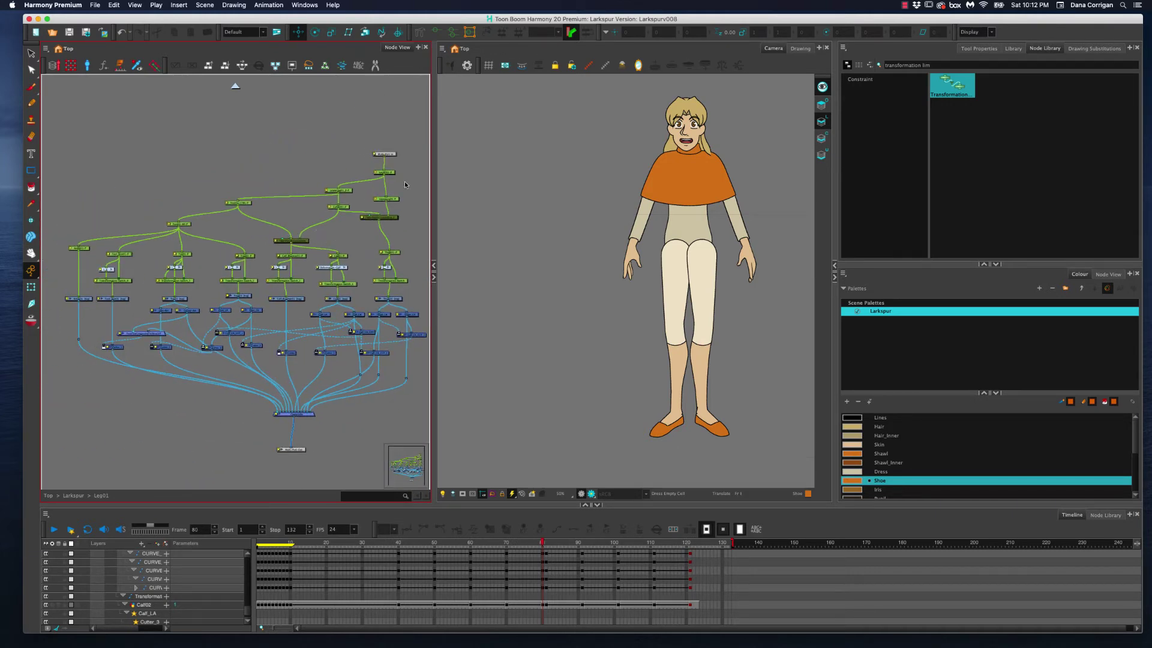
# - Select the character's right foot with the Transform tool and extend the selection up the hierarchy to the peg controlling both foot and calf
pyautogui.click(31, 287)
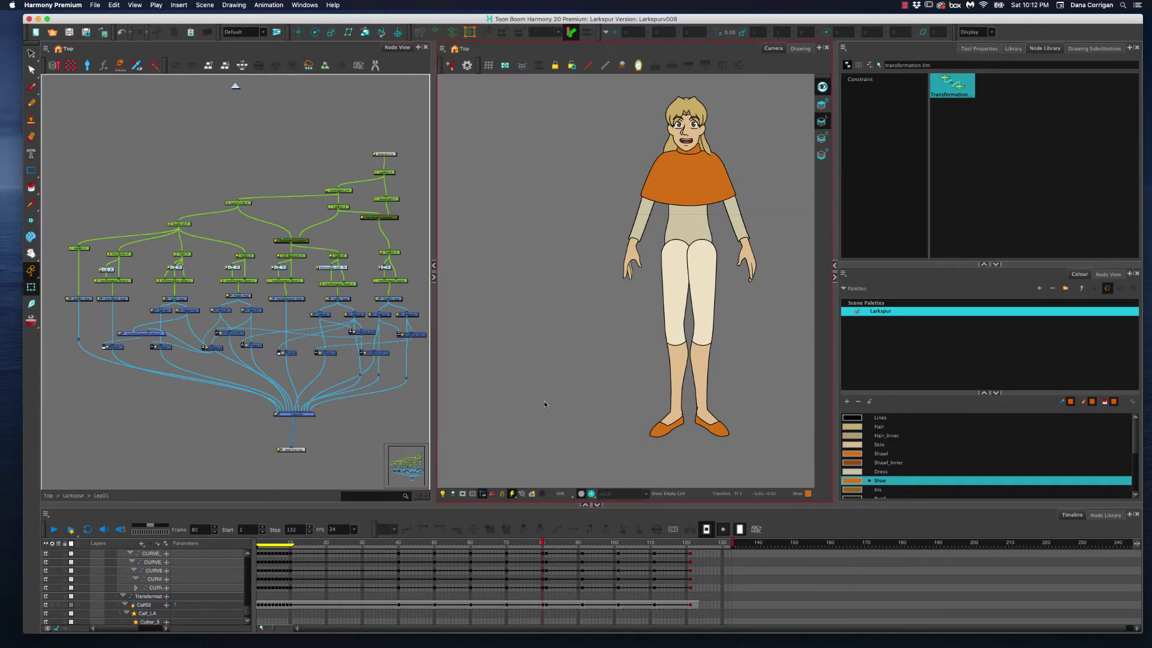
pyautogui.click(673, 419)
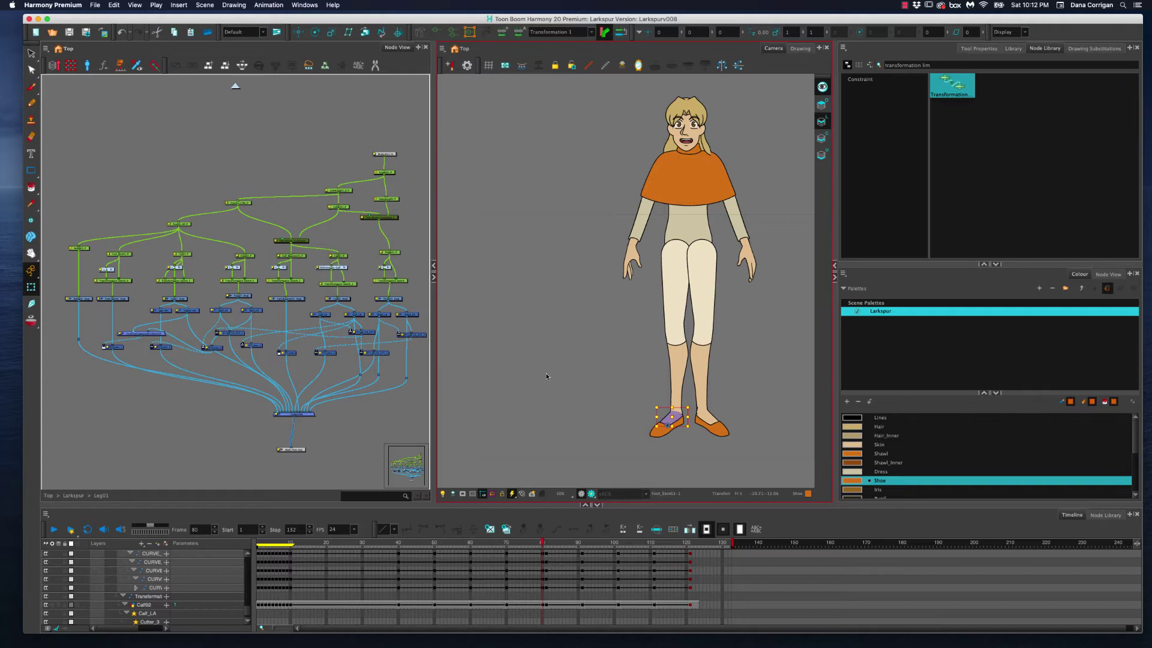
pyautogui.press('b')
pyautogui.press('b')
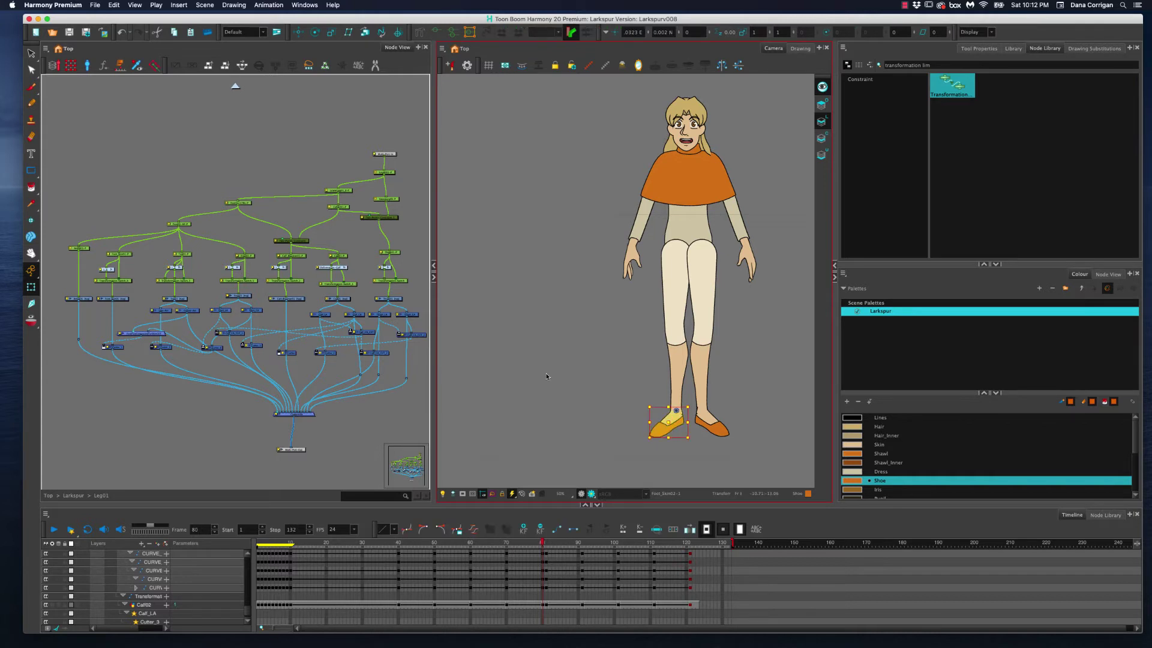
pyautogui.press('b')
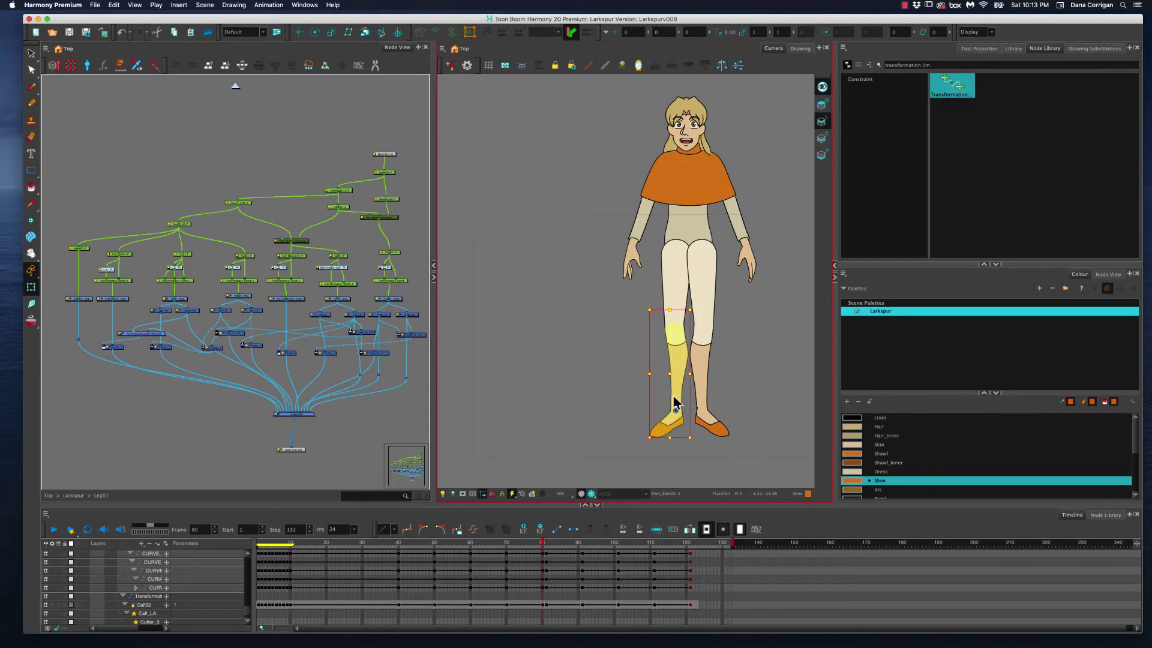
# - Try moving the character's right foot and calf outward together with the Translate tool
pyautogui.click(299, 34)
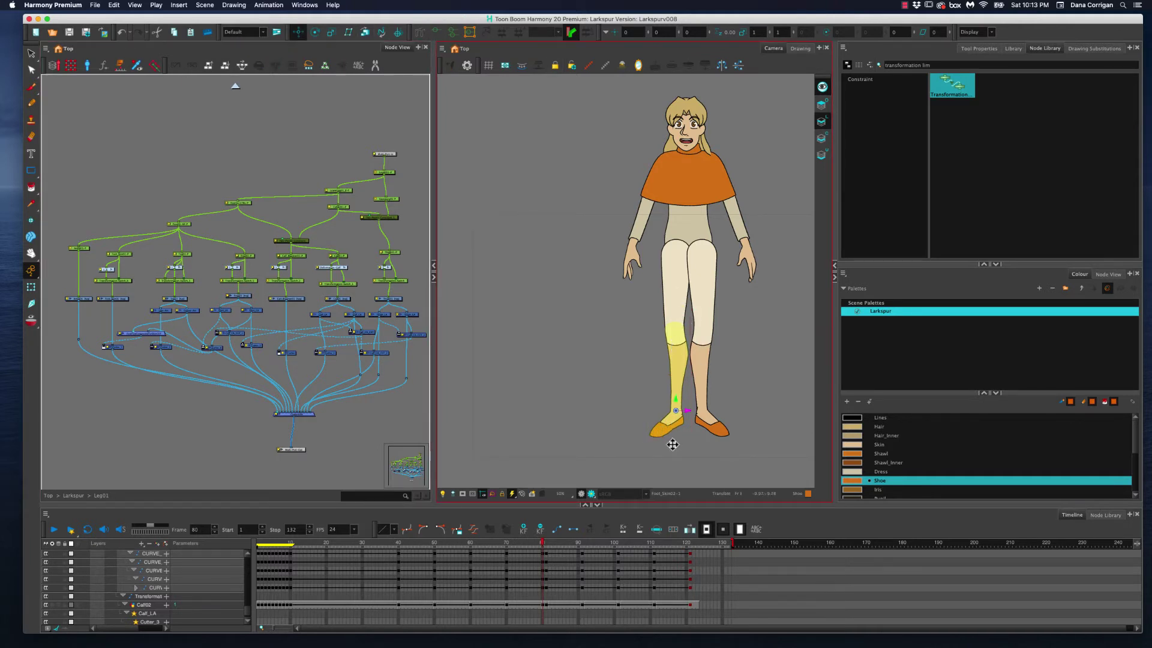
pyautogui.moveTo(687, 411)
pyautogui.mouseDown()
pyautogui.moveTo(667, 410)
pyautogui.moveTo(698, 411)
pyautogui.moveTo(663, 410)
pyautogui.moveTo(689, 402)
pyautogui.moveTo(679, 398)
pyautogui.mouseUp()
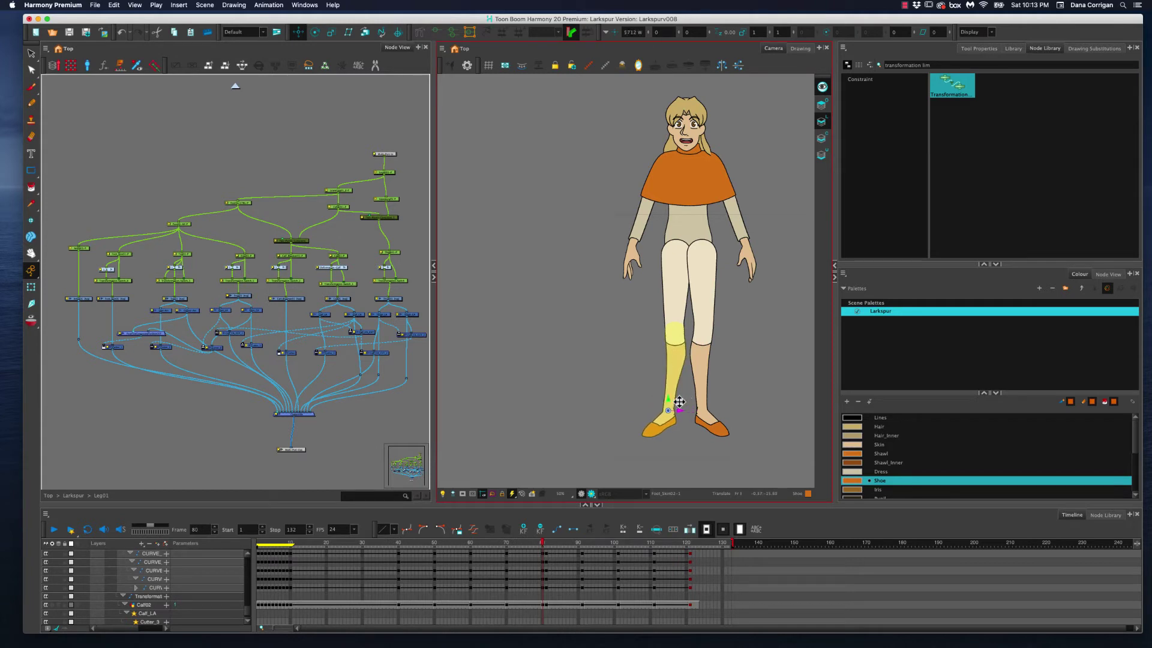
pyautogui.press('super+z')
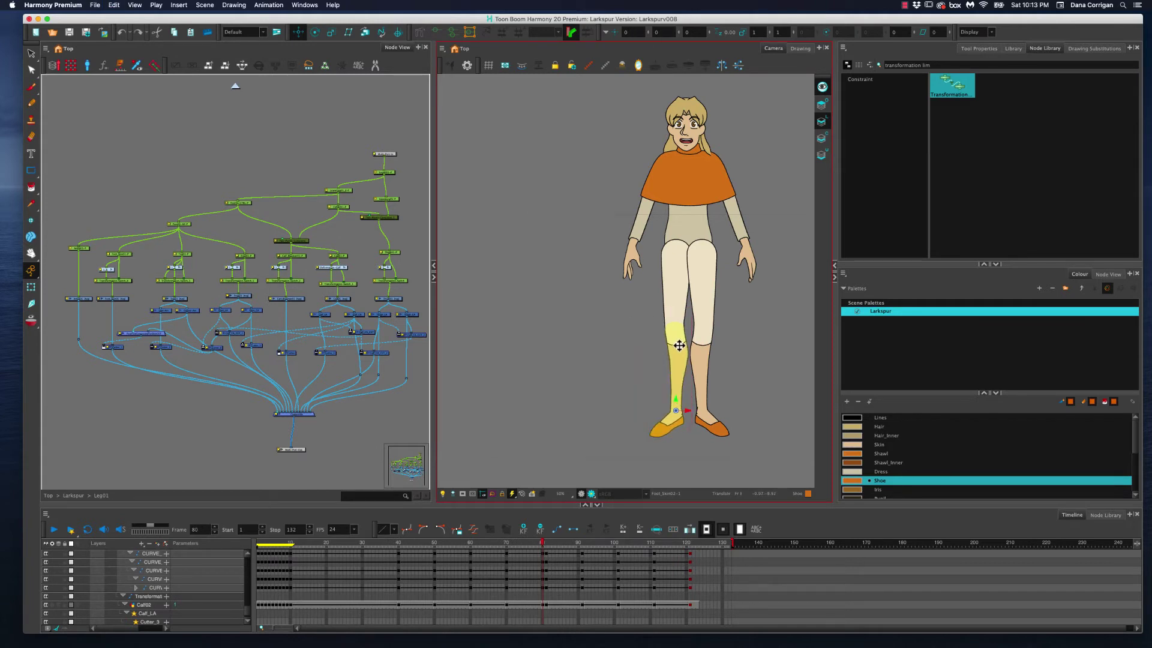
# - Select the character's right calf and move up its hierarchy to the parent peg controlling calf and foot, with the Translate tool active
pyautogui.click(31, 287)
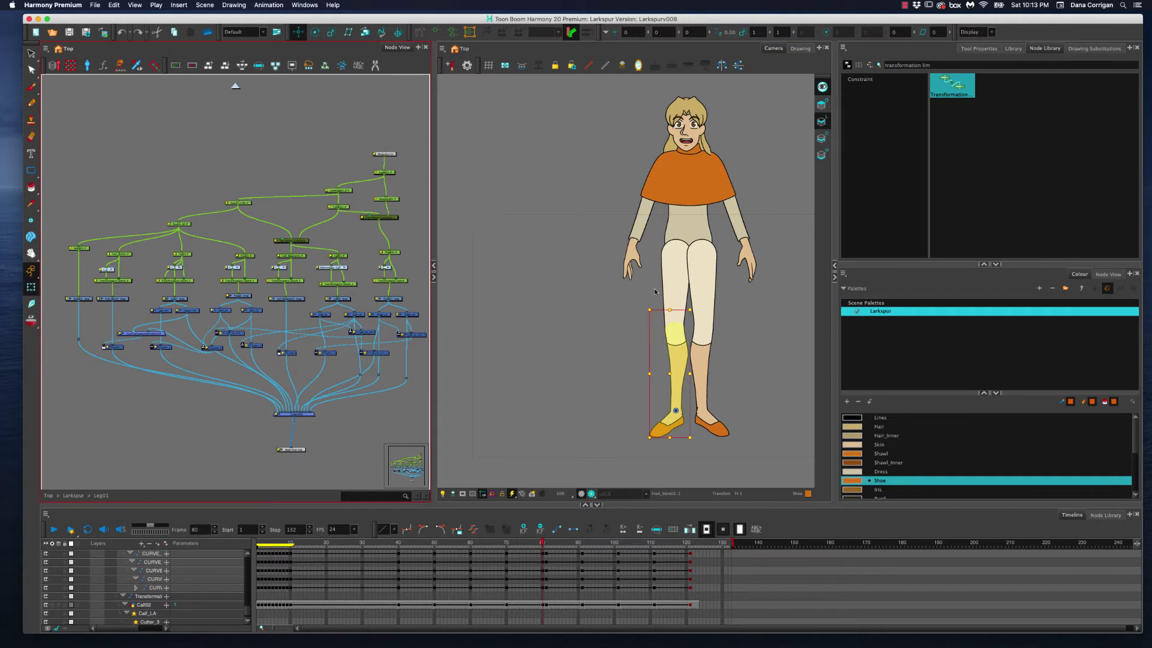
pyautogui.click(675, 359)
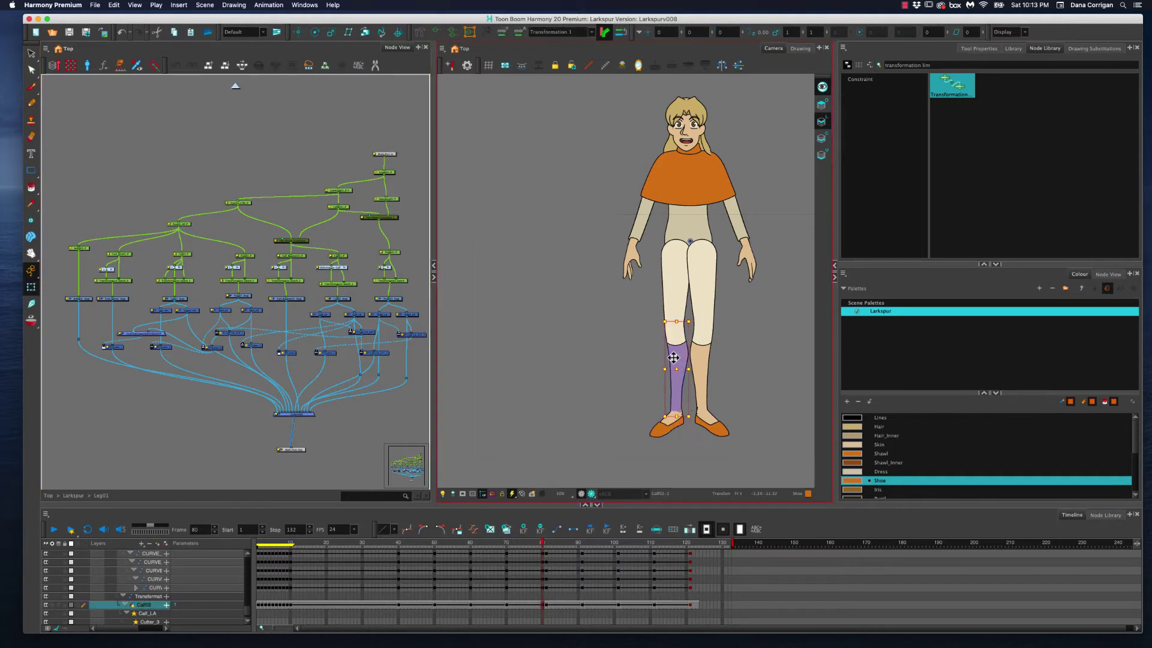
pyautogui.press('Escape')
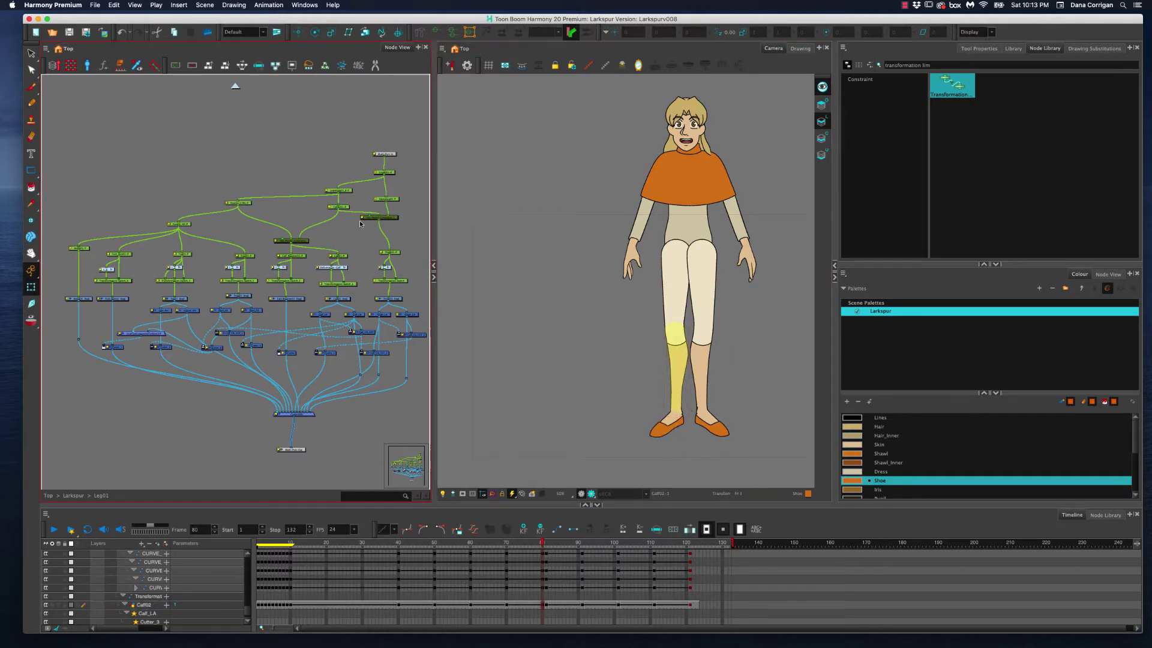
pyautogui.click(298, 32)
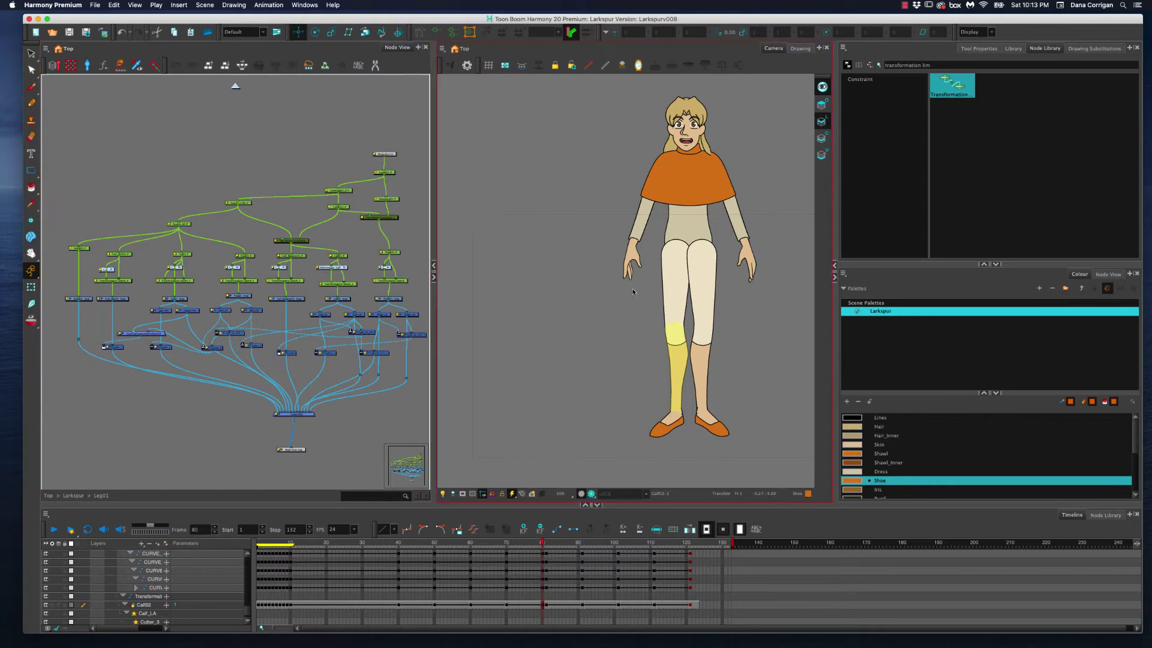
pyautogui.press('b')
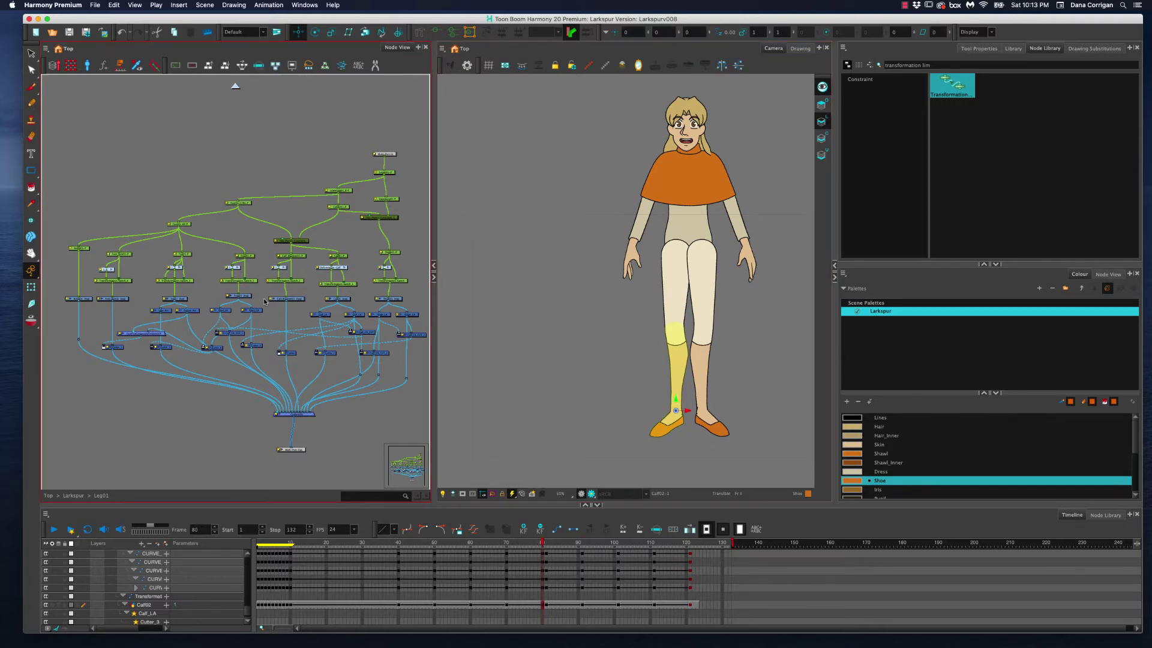
pyautogui.scroll(3, 259, 224)
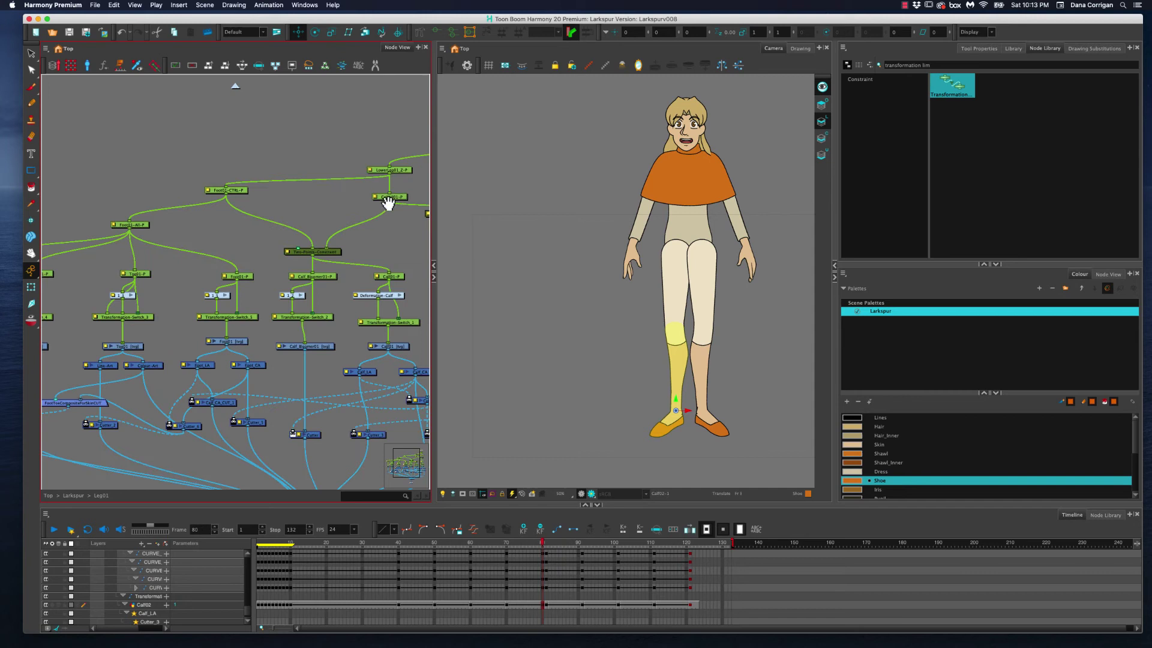
# - Select the calf peg above the two-point constraints and try moving the left knee outward, carrying thigh and calf without the foot
pyautogui.moveTo(390, 203); pyautogui.dragTo(295, 228)
pyautogui.click(311, 220)
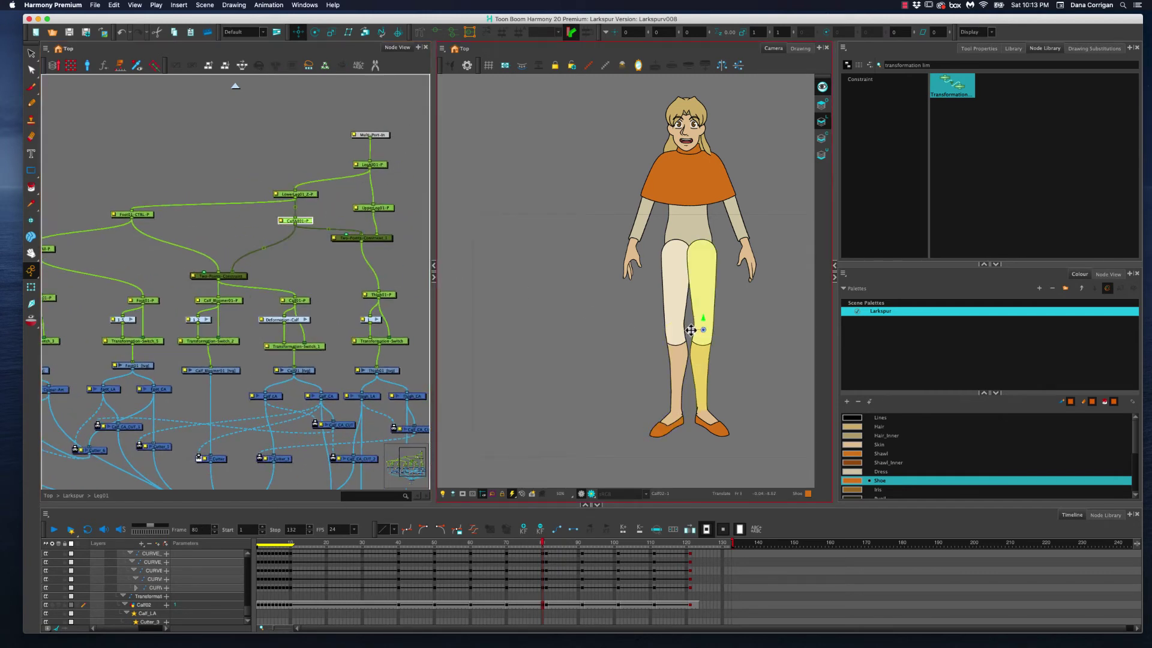
pyautogui.moveTo(688, 330); pyautogui.dragTo(703, 331)
pyautogui.press('super+z')
pyautogui.press('super+z')
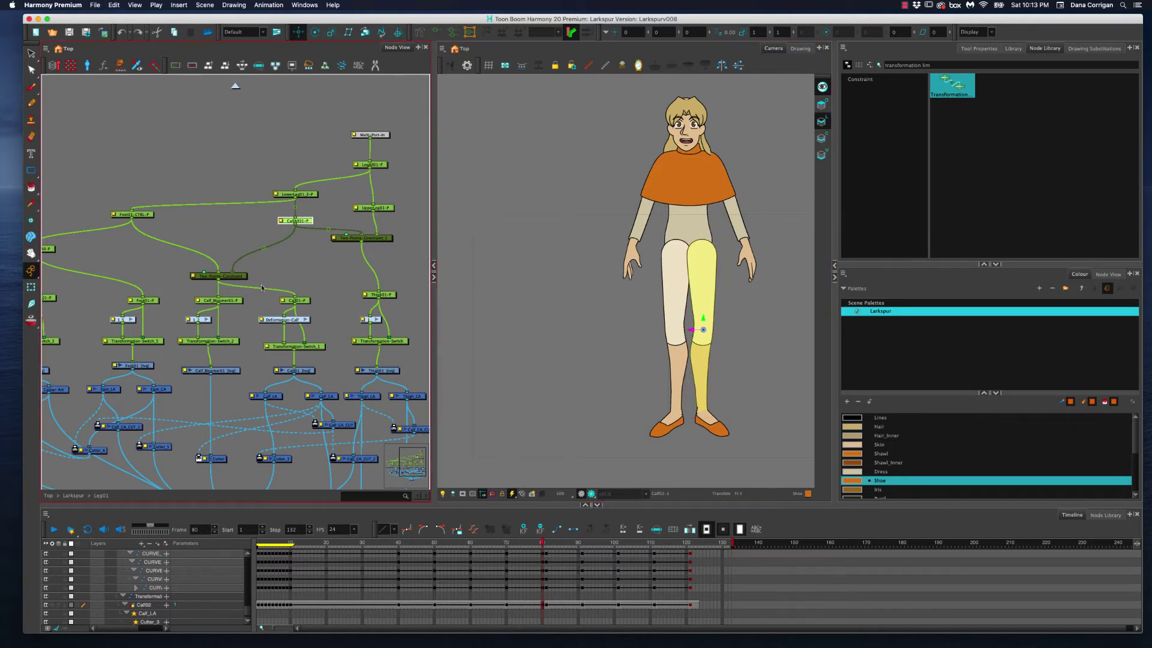
# - Select the peg grouping all the foot parts and try moving only the left foot outward
pyautogui.click(212, 198)
pyautogui.moveTo(157, 241); pyautogui.dragTo(285, 243)
pyautogui.click(180, 251)
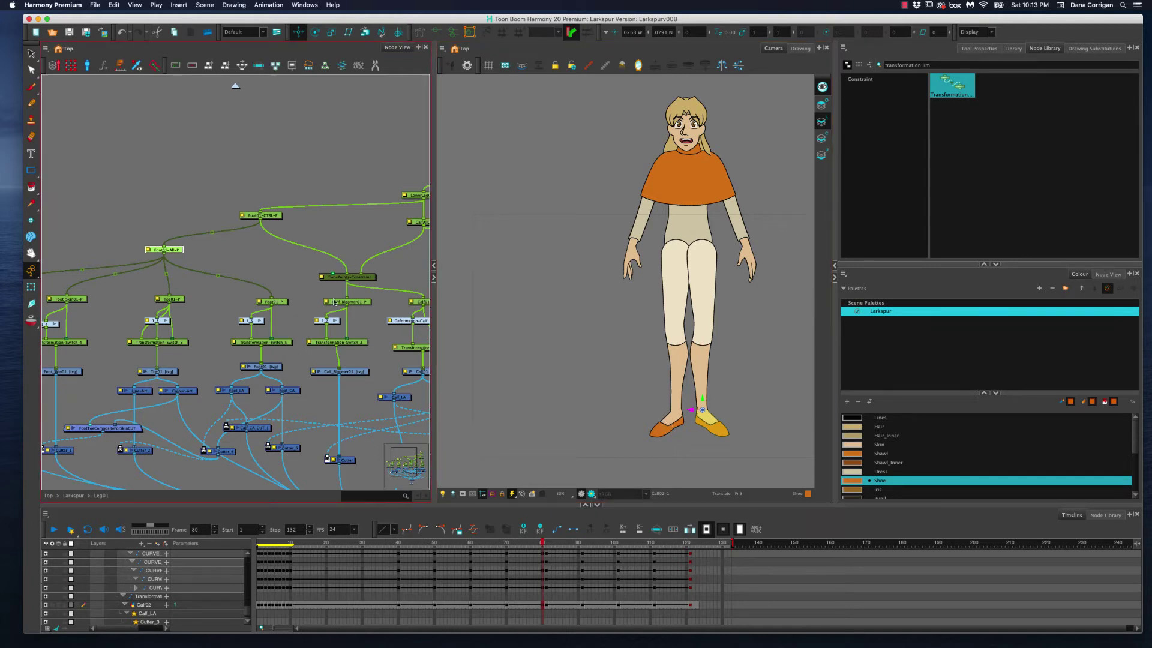
pyautogui.moveTo(692, 413); pyautogui.dragTo(699, 412)
pyautogui.press('super+z')
# - Select the foot control peg and try moving the left foot and calf inward together
pyautogui.click(262, 216)
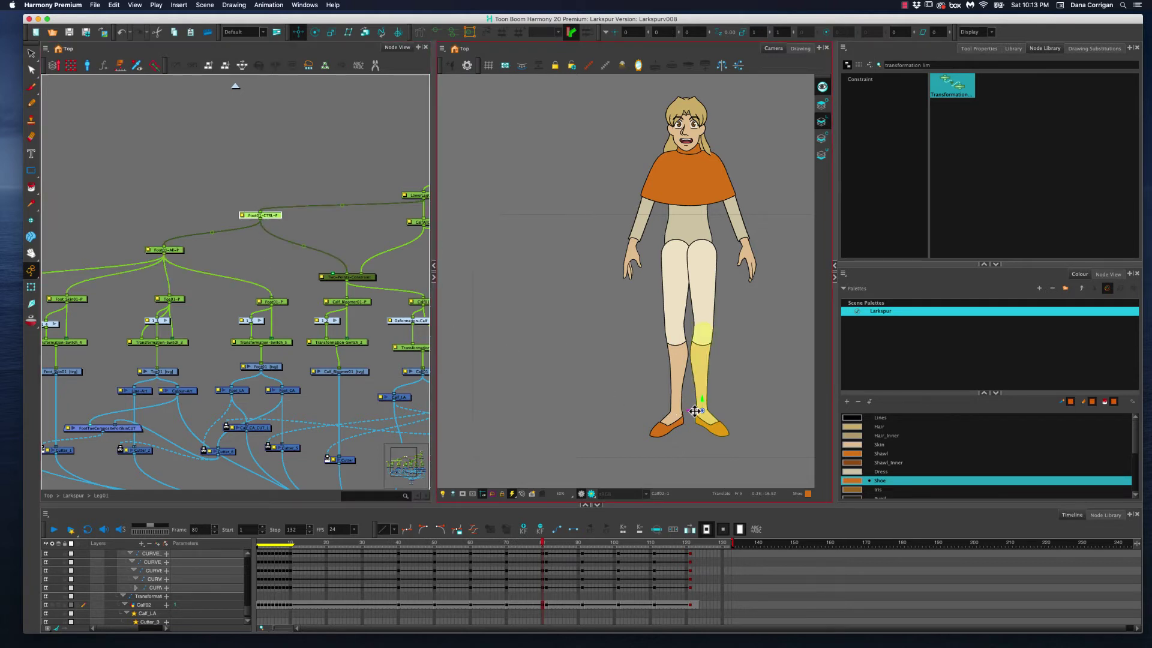
pyautogui.moveTo(694, 413); pyautogui.dragTo(678, 410)
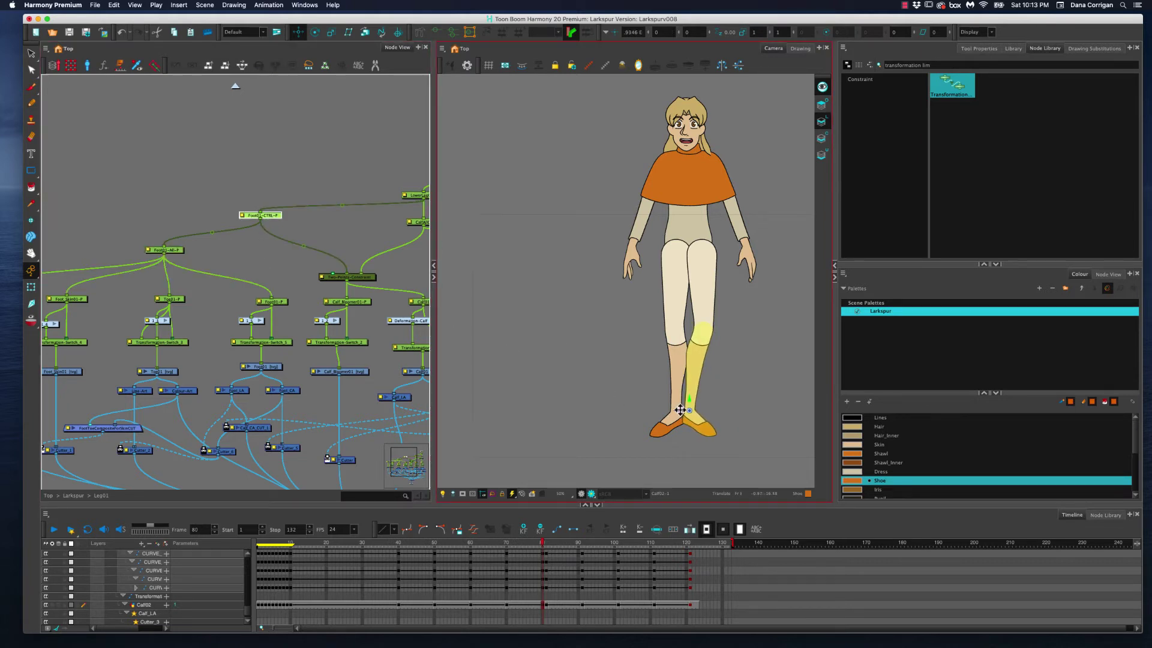
pyautogui.press('super+z')
# - Return to the calf peg and try shifting the left knee slightly outward
pyautogui.moveTo(331, 232); pyautogui.dragTo(243, 254)
pyautogui.click(238, 244)
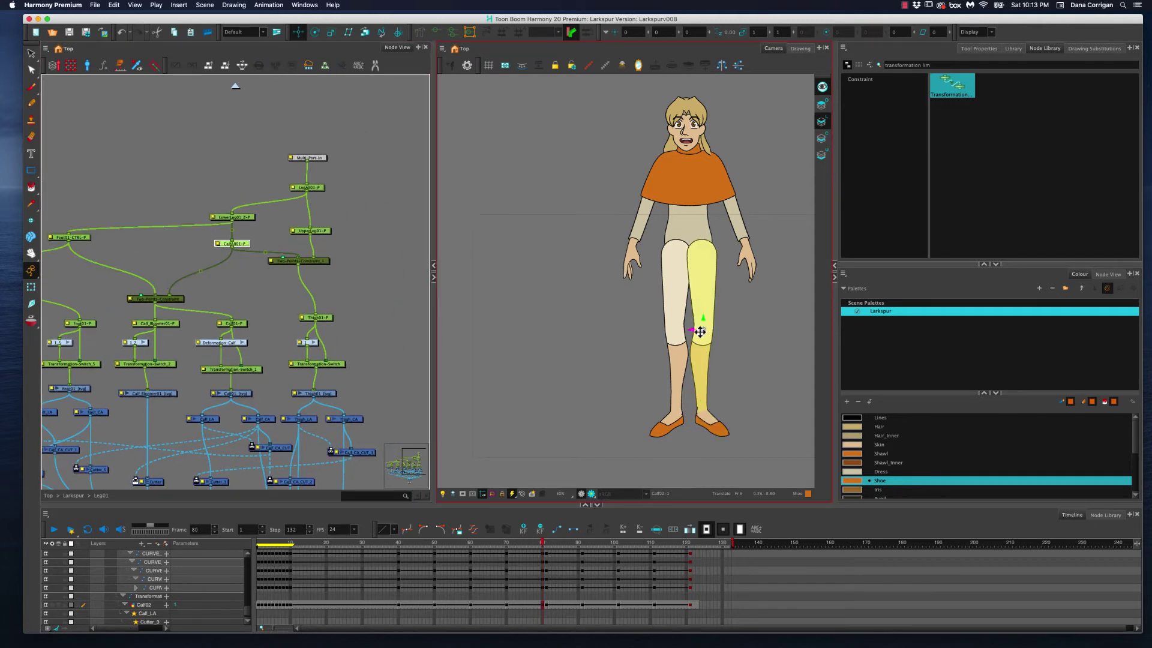
pyautogui.moveTo(695, 331); pyautogui.dragTo(702, 330)
pyautogui.press('super+z')
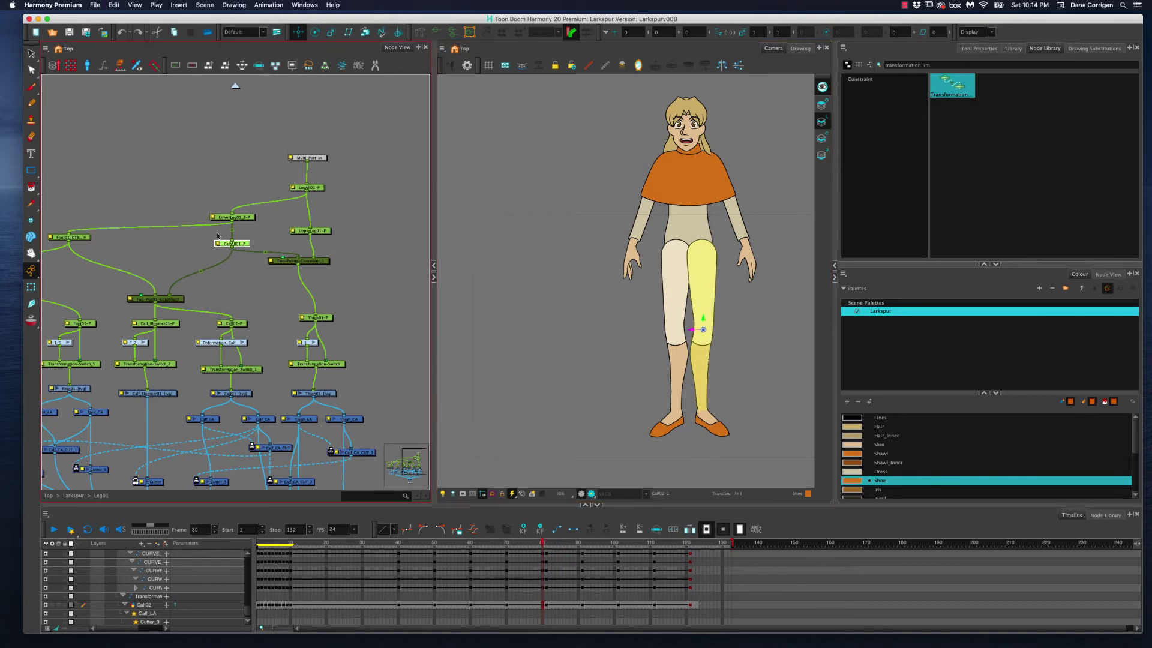
# - Select the lower-leg parent peg and try moving the left knee and foot outward and upward together
pyautogui.click(238, 218)
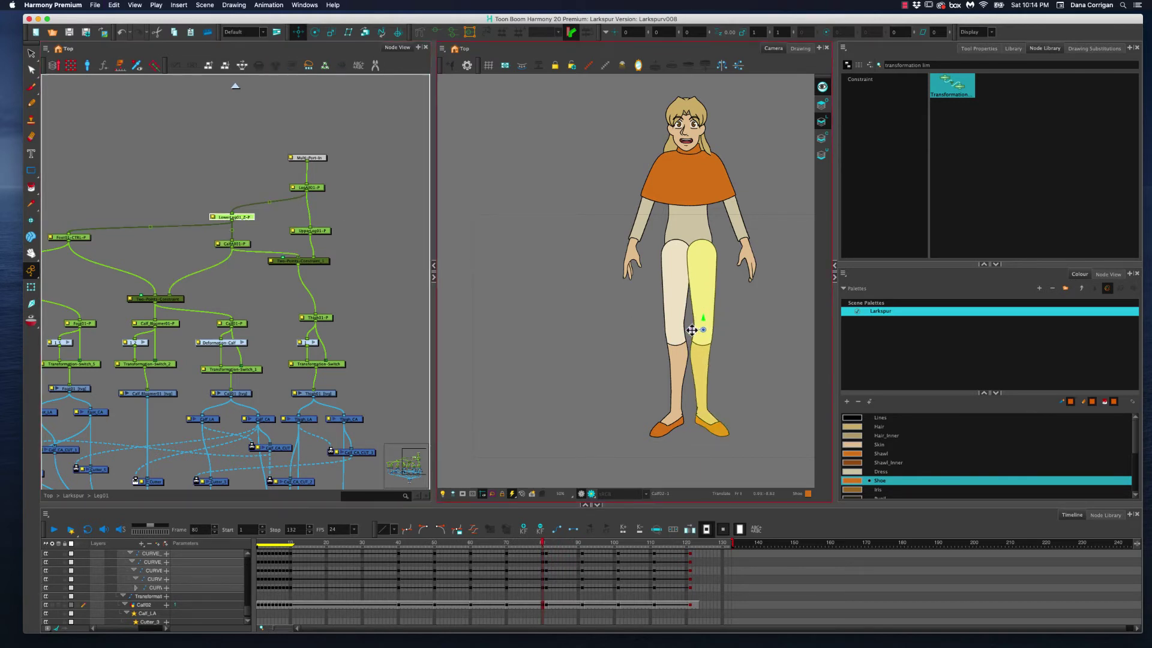
pyautogui.moveTo(689, 330); pyautogui.dragTo(720, 298)
pyautogui.press('super+z')
pyautogui.click(246, 245)
pyautogui.press('super+z')
# - Reselect the lower-leg parent peg, try swinging the left knee further outward, and undo until the leg is back in its original pose
pyautogui.click(245, 218)
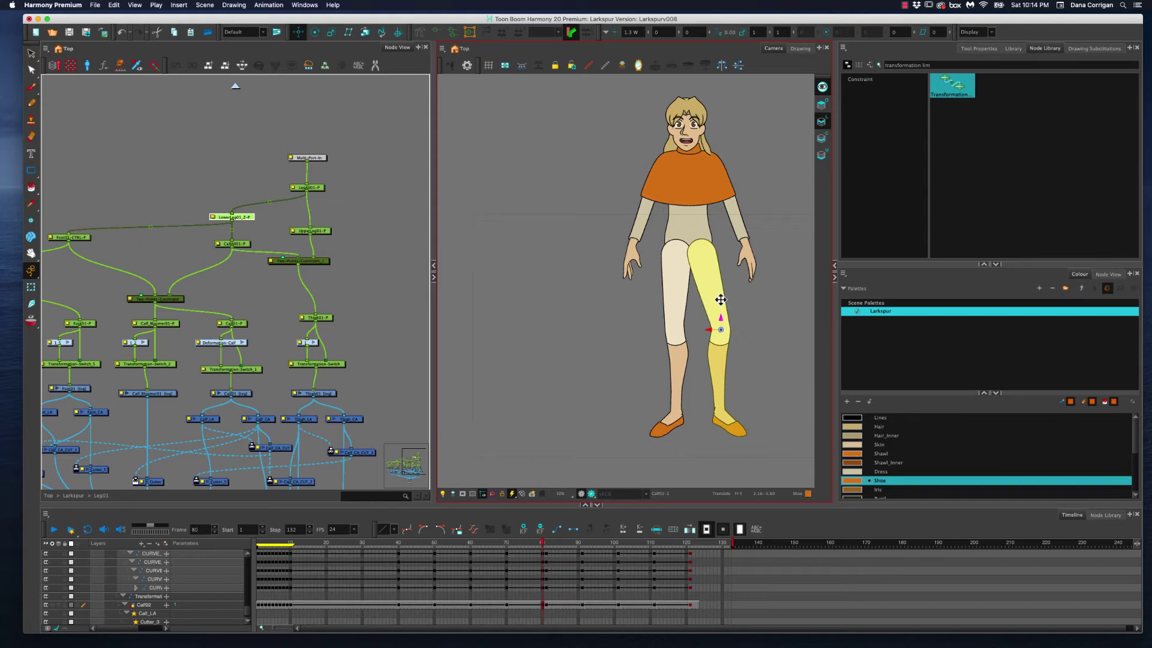
pyautogui.moveTo(711, 330); pyautogui.dragTo(727, 289)
pyautogui.press('super+z')
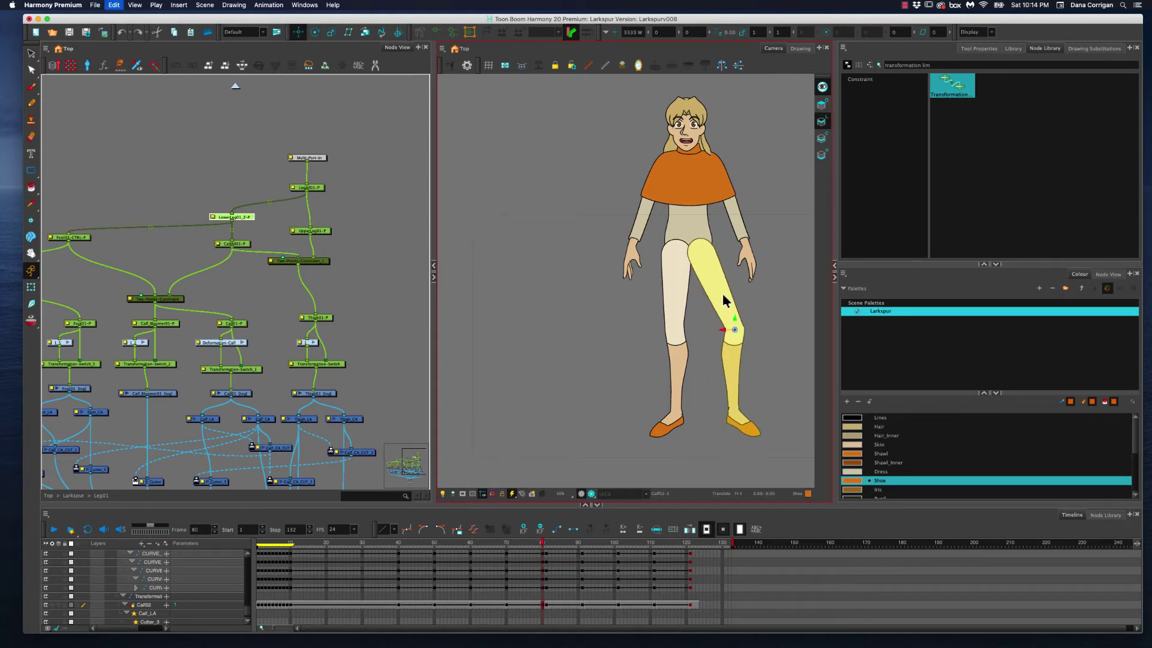
pyautogui.press('super+z')
pyautogui.click(246, 191)
pyautogui.click(248, 219)
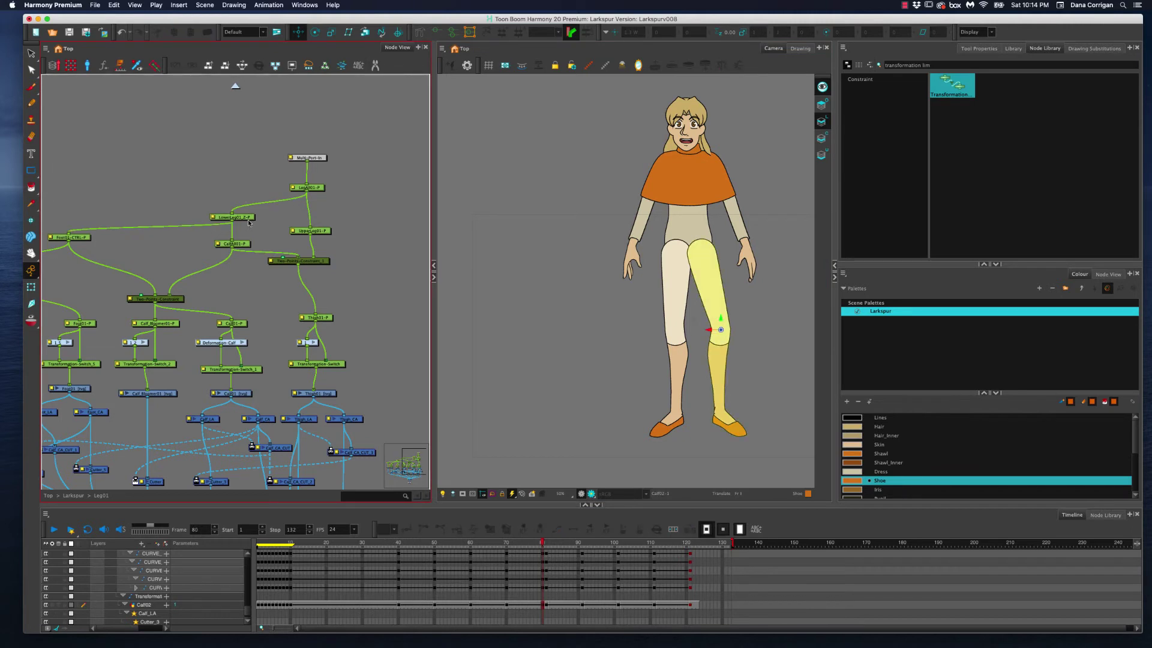
pyautogui.press('super+z')
pyautogui.press('super+z')
pyautogui.press('super+z')
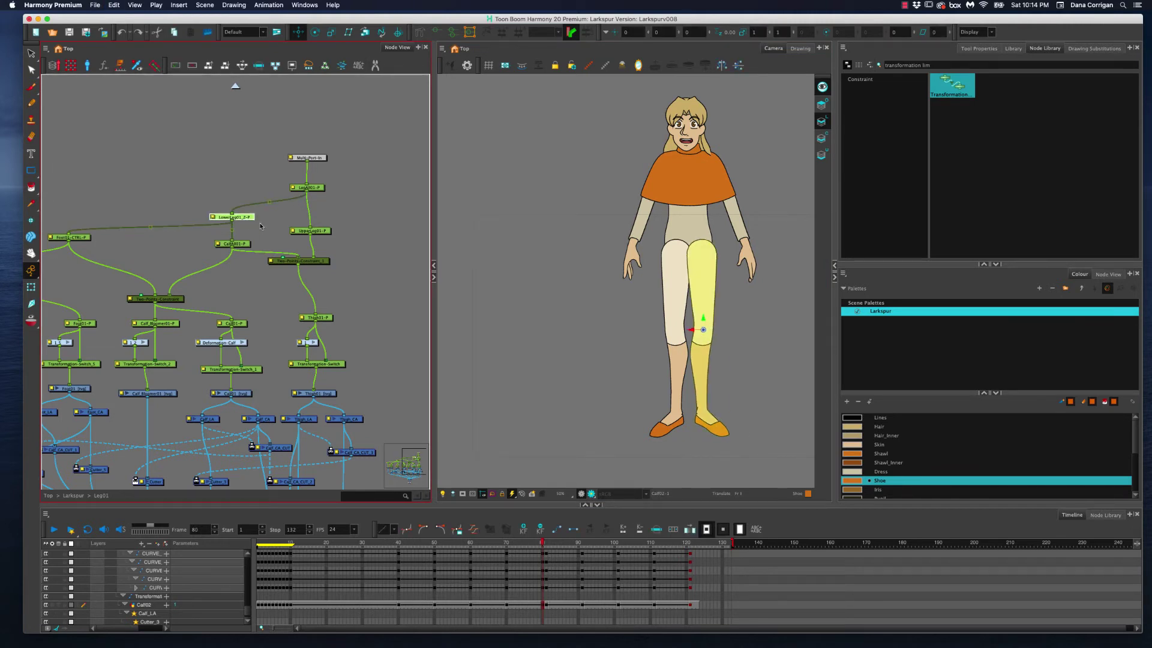
# - Select the main left-leg peg and examine its pivot at the hip
pyautogui.click(305, 188)
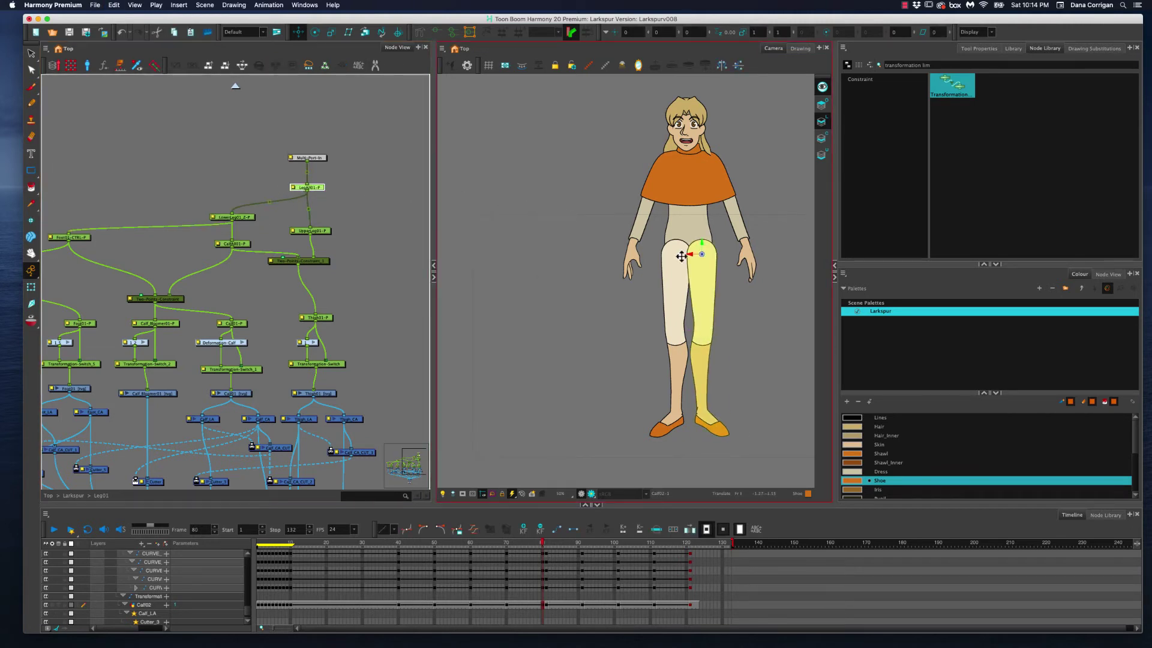
pyautogui.scroll(2, 703, 251)
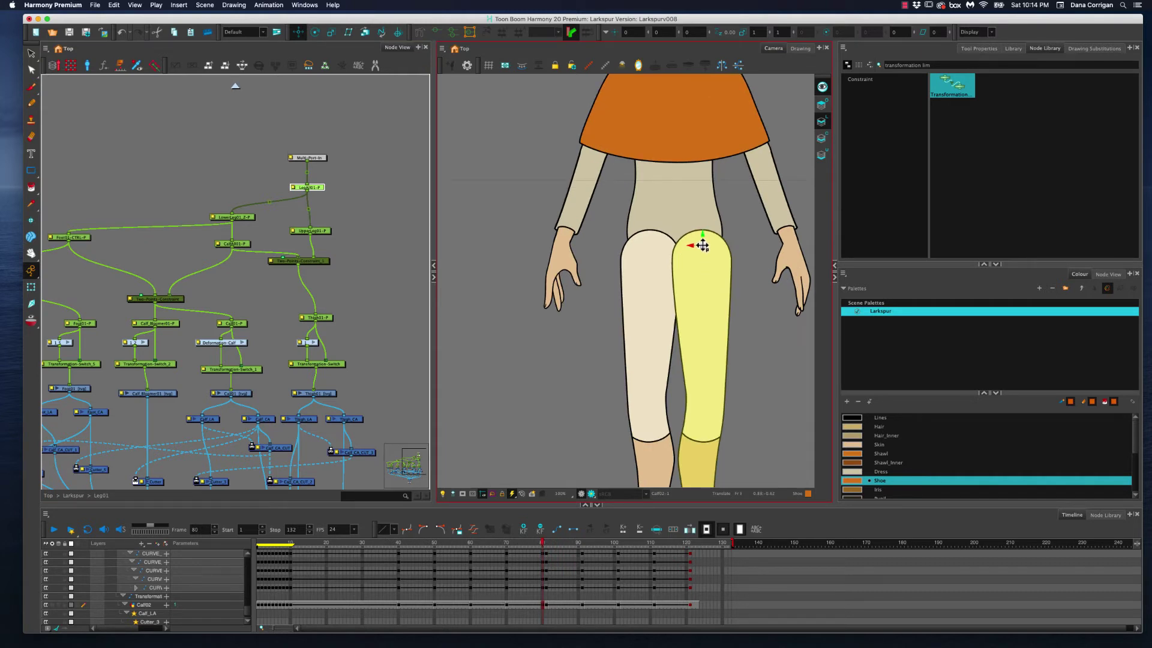
pyautogui.moveTo(703, 245); pyautogui.dragTo(701, 235)
pyautogui.scroll(-2, 688, 298)
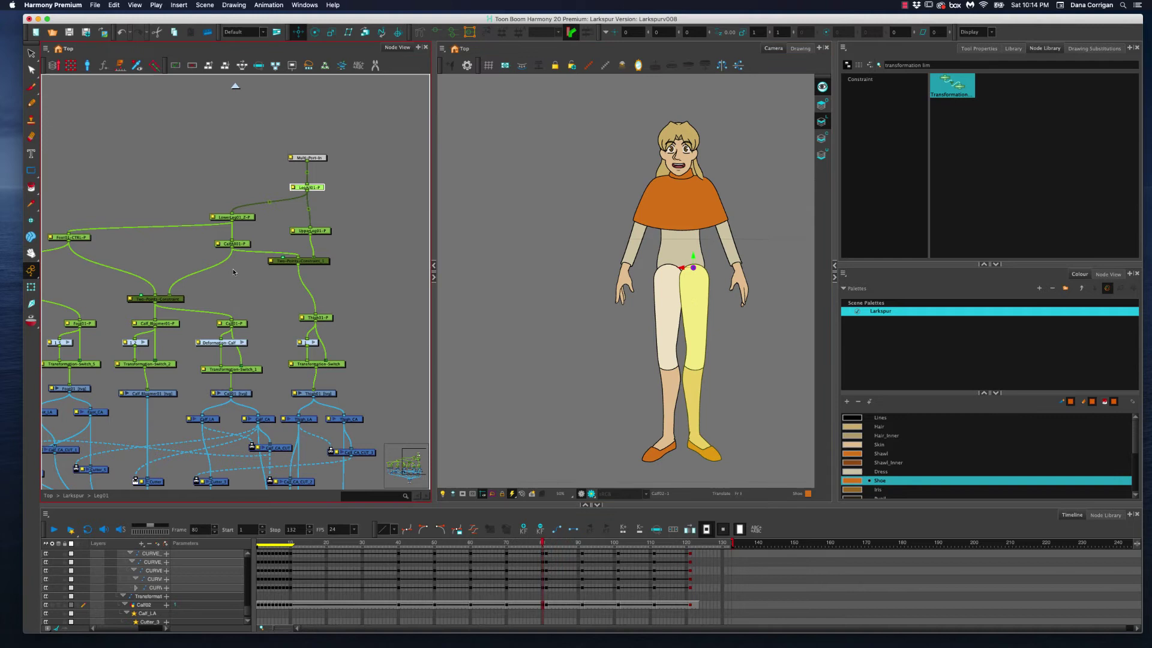
# - Select the lower-leg parent peg and try raising the left knee, first straight up and again diagonally outward
pyautogui.click(244, 218)
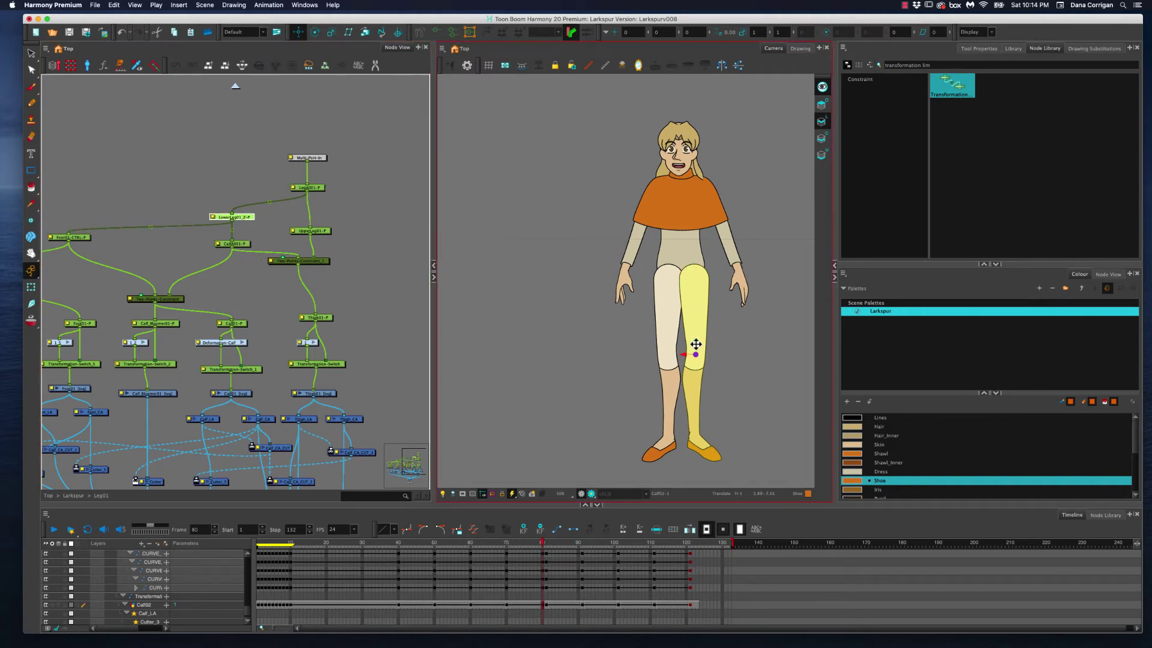
pyautogui.moveTo(696, 347); pyautogui.dragTo(689, 280)
pyautogui.press('super+z')
pyautogui.press('super+z')
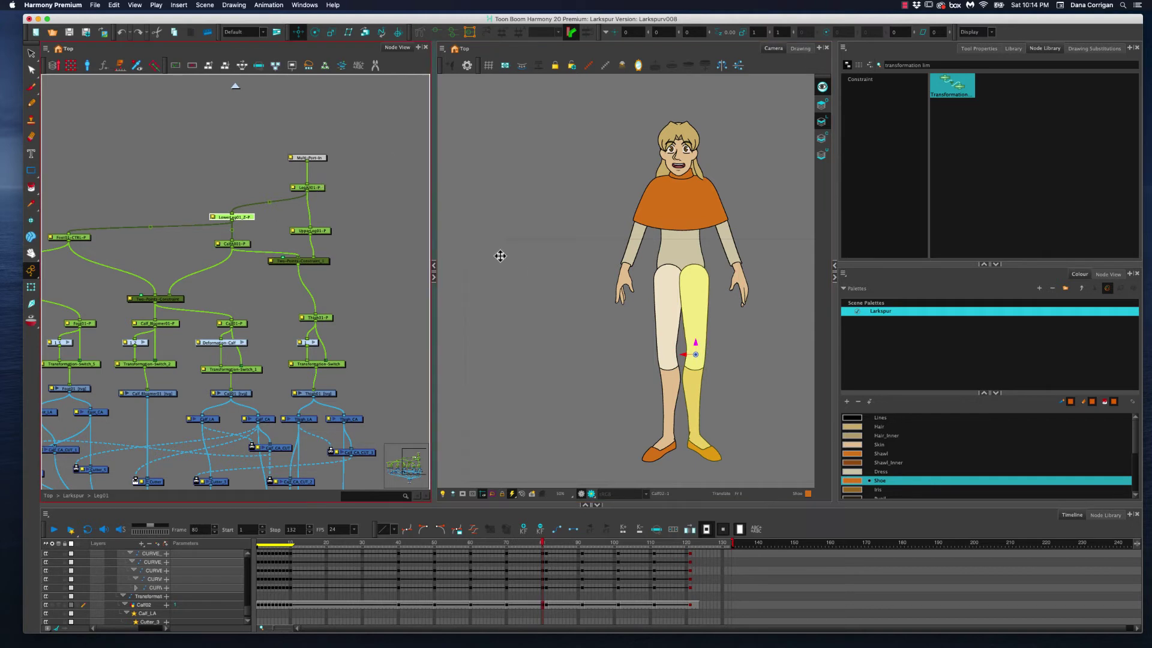
pyautogui.moveTo(682, 356); pyautogui.dragTo(708, 316)
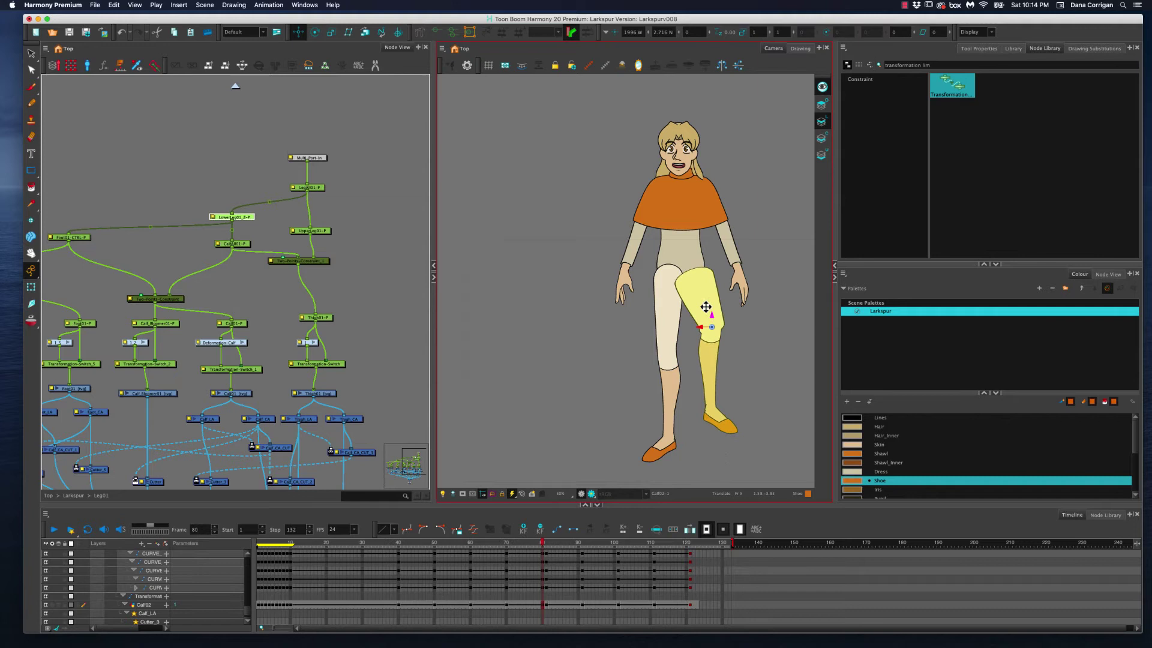
pyautogui.press('super+z')
pyautogui.press('super+z')
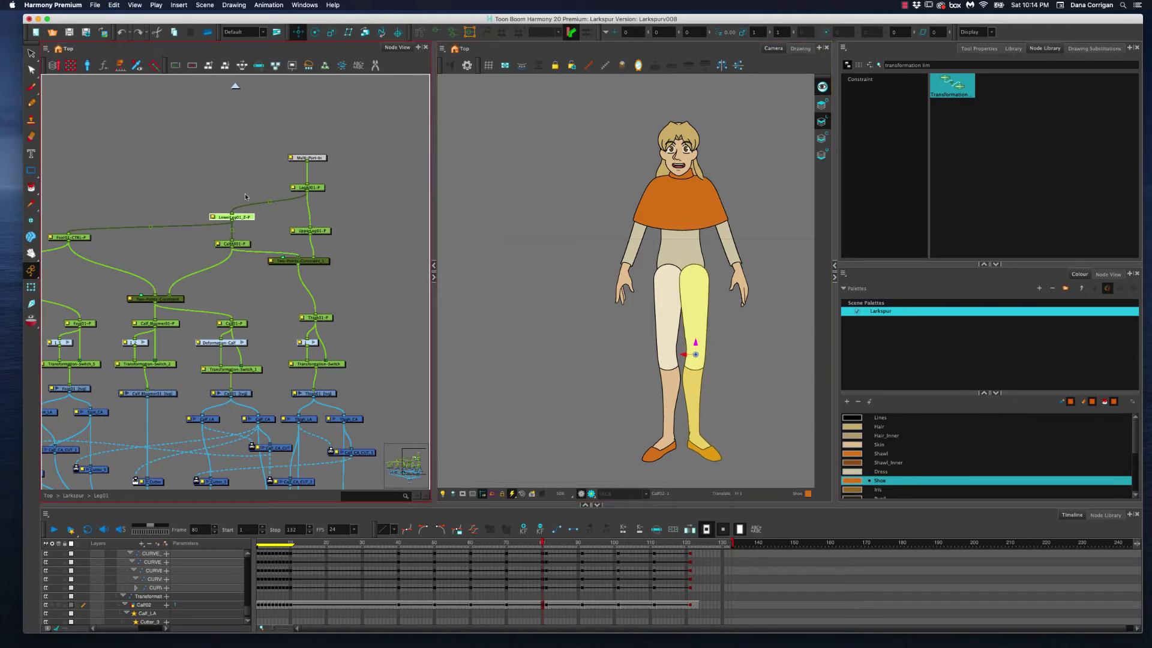
# - On the thigh's Two-Points-Constraint_1 node, set Volume Modifier to 0 and both Volume Max and Volume Min to 100
pyautogui.click(271, 263)
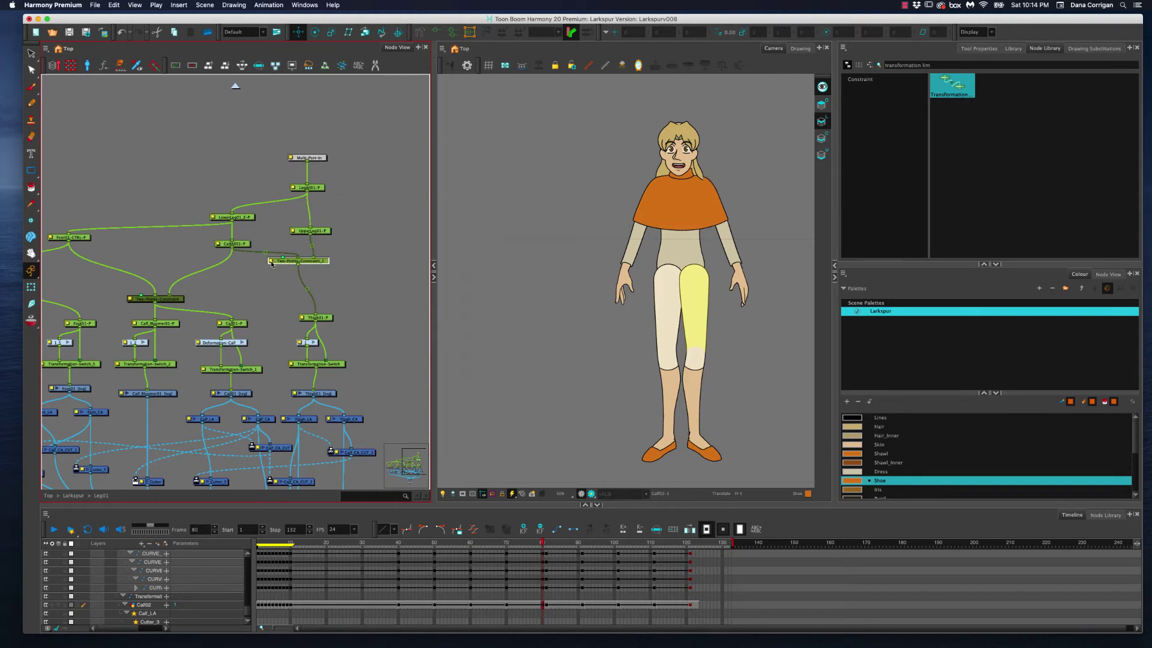
pyautogui.doubleClick(271, 263)
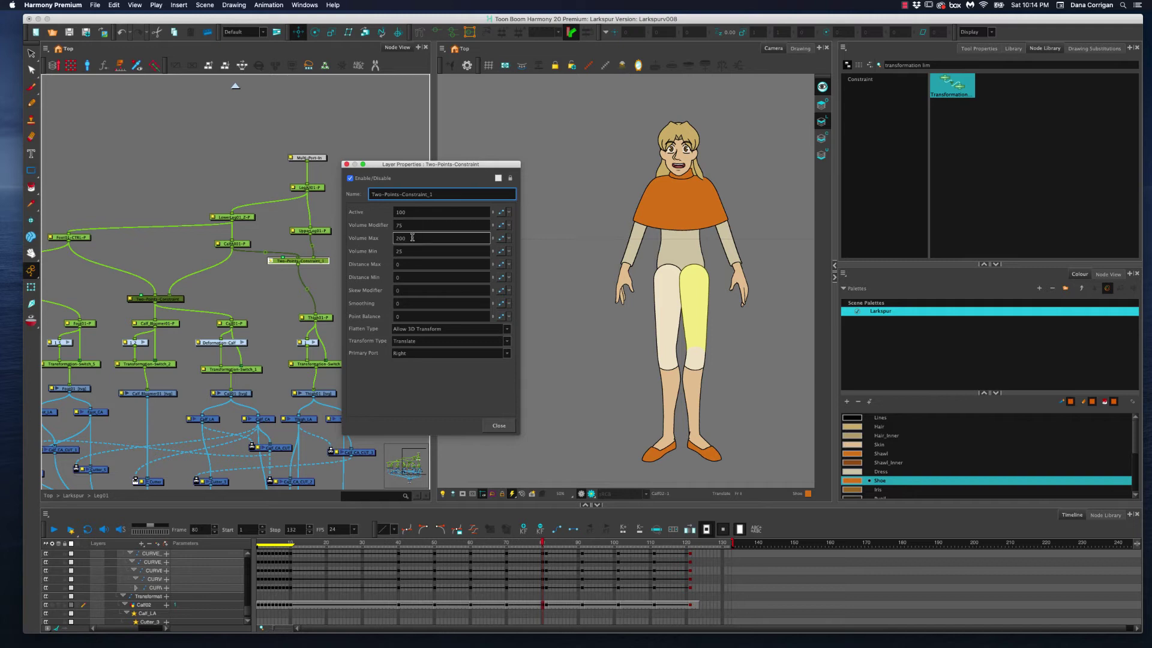
pyautogui.moveTo(413, 238); pyautogui.dragTo(383, 225)
pyautogui.write('1001000')
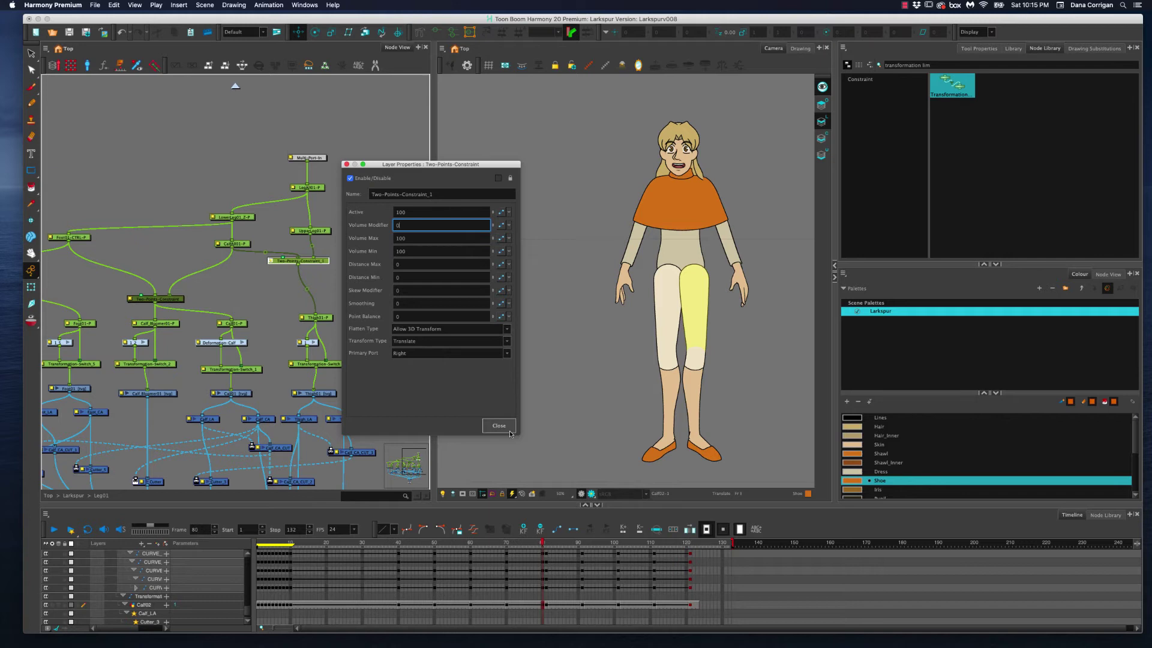
pyautogui.click(508, 427)
pyautogui.click(384, 220)
# - Select the upper-leg peg and try moving the top of the left thigh downward
pyautogui.click(321, 231)
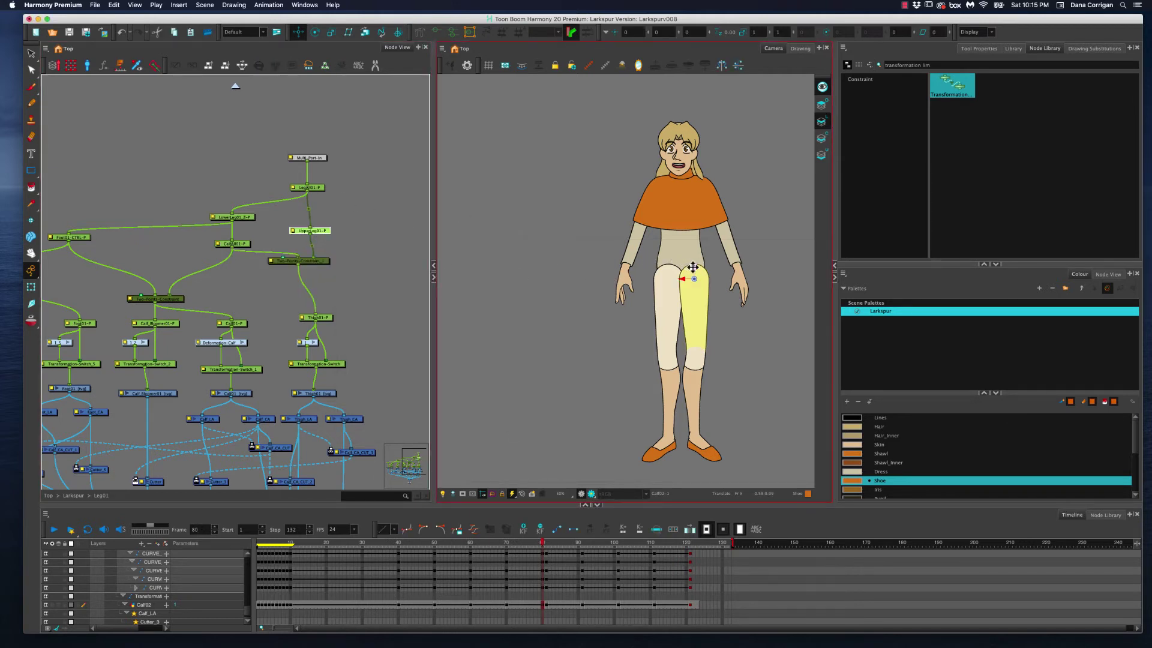
pyautogui.moveTo(693, 267); pyautogui.dragTo(694, 295)
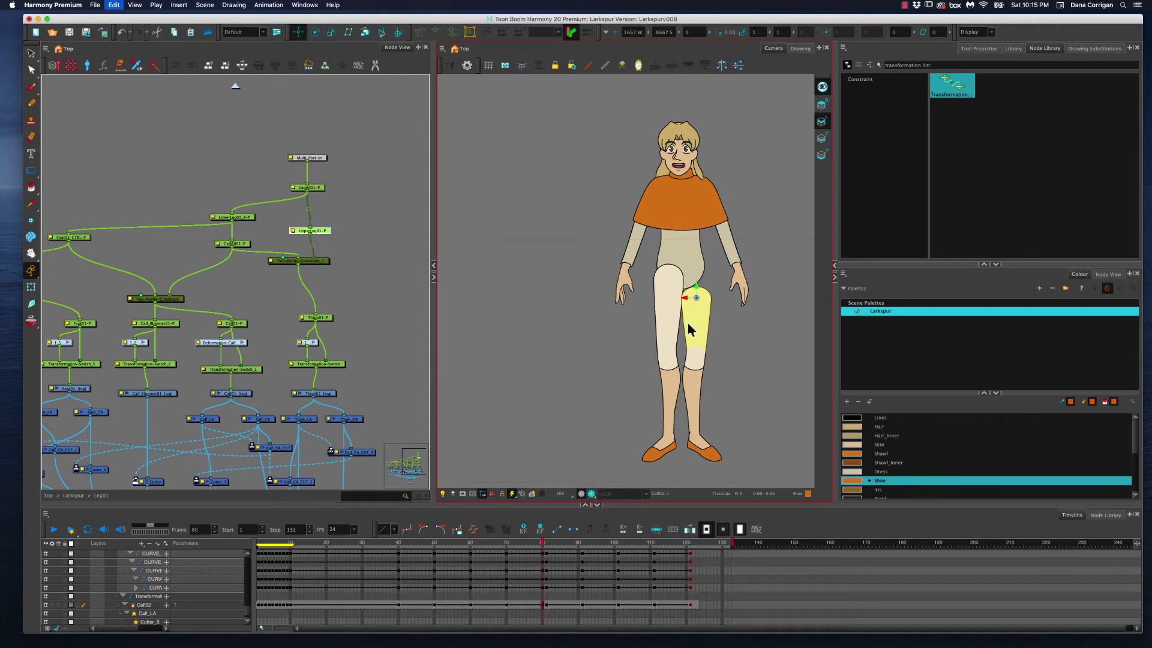
pyautogui.press('super+z')
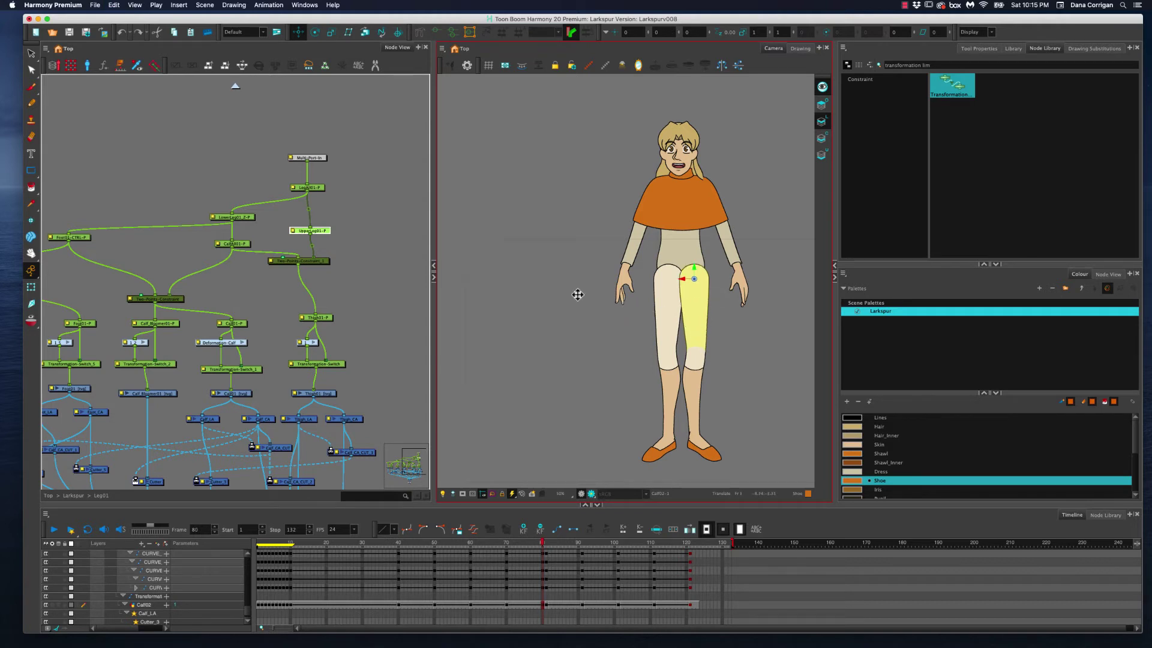
# - Select the main left-leg peg and try moving the whole left leg outward
pyautogui.click(330, 234)
pyautogui.click(350, 228)
pyautogui.click(310, 188)
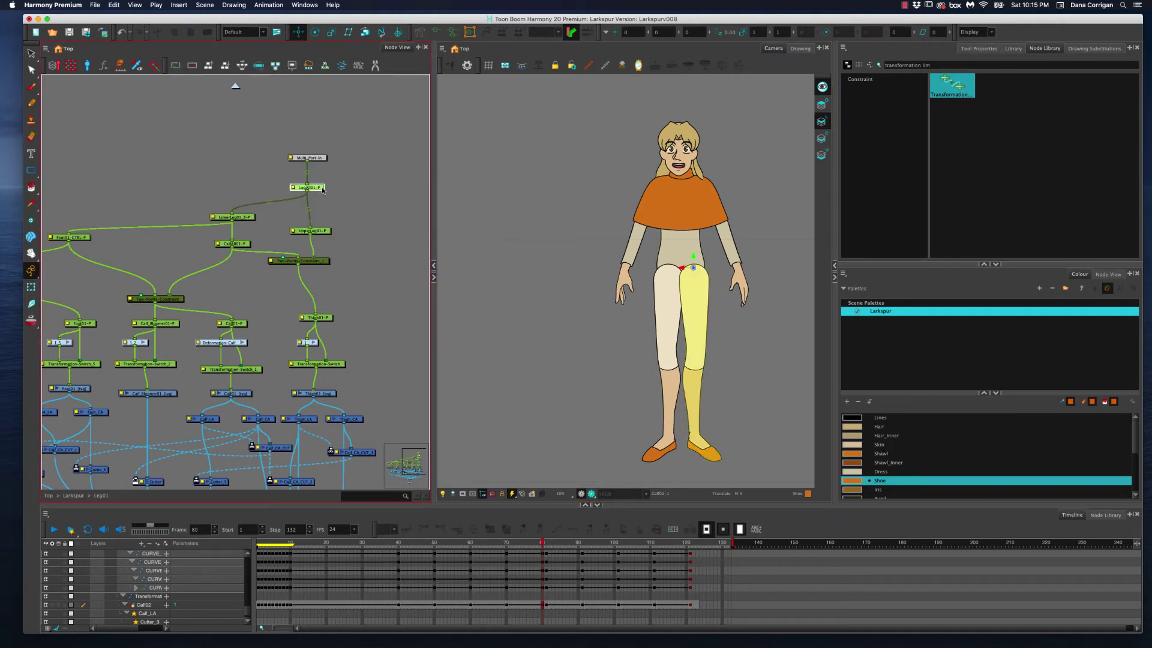
pyautogui.moveTo(684, 269); pyautogui.dragTo(734, 271)
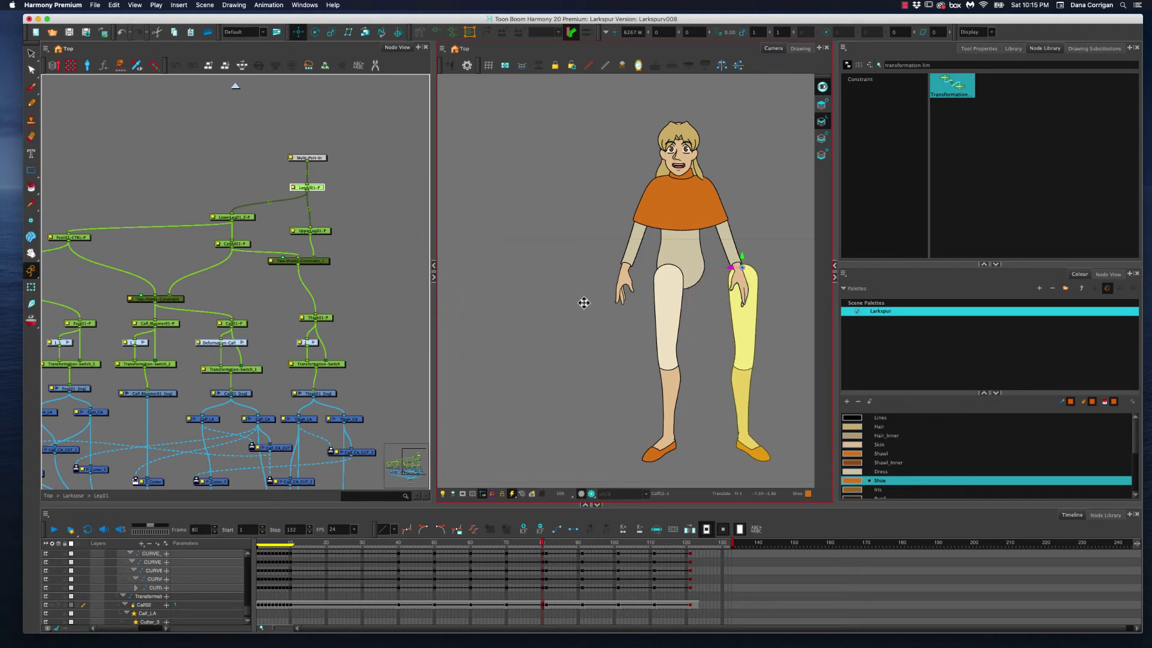
pyautogui.press('super+z')
pyautogui.click(300, 187)
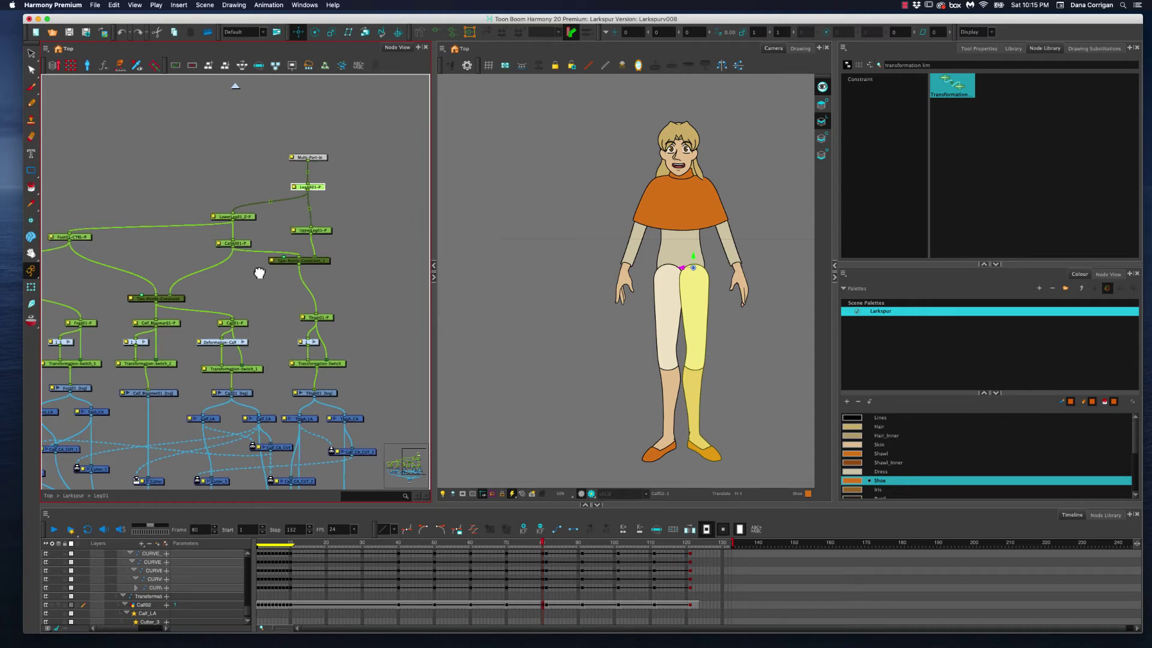
# - Widen the node view and frame the complete Leg01 network beside the whole character
pyautogui.moveTo(260, 273); pyautogui.dragTo(347, 235)
pyautogui.scroll(-3, 246, 289)
pyautogui.moveTo(247, 288); pyautogui.dragTo(311, 255)
pyautogui.moveTo(431, 340); pyautogui.dragTo(587, 329)
pyautogui.moveTo(668, 333); pyautogui.dragTo(629, 269)
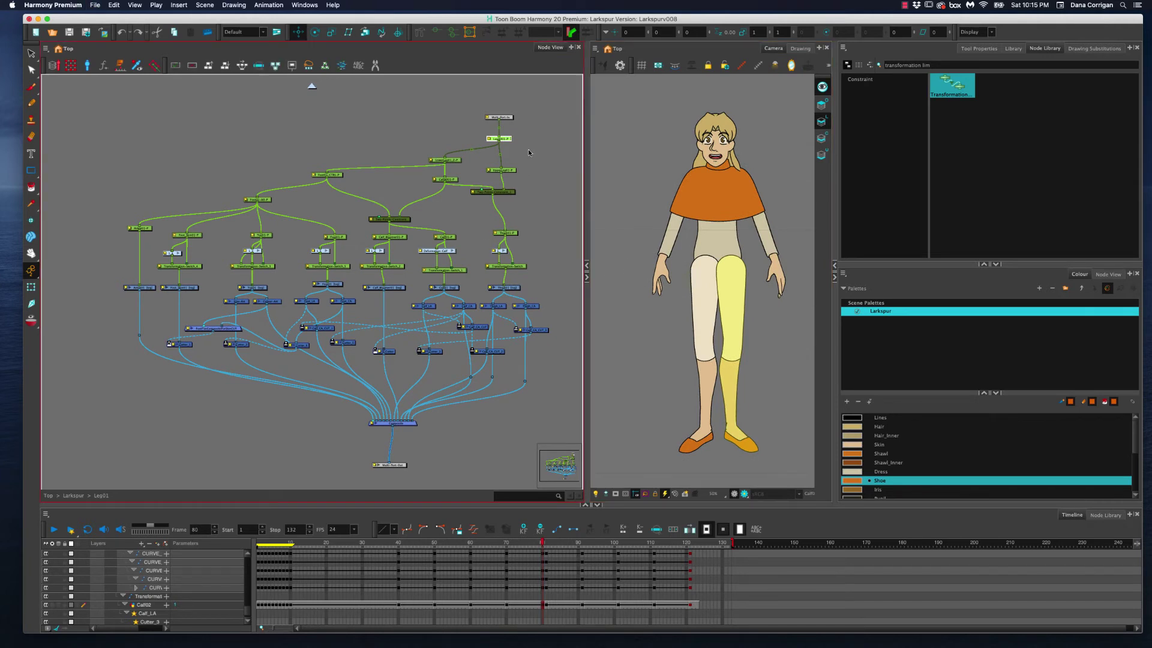
pyautogui.click(736, 331)
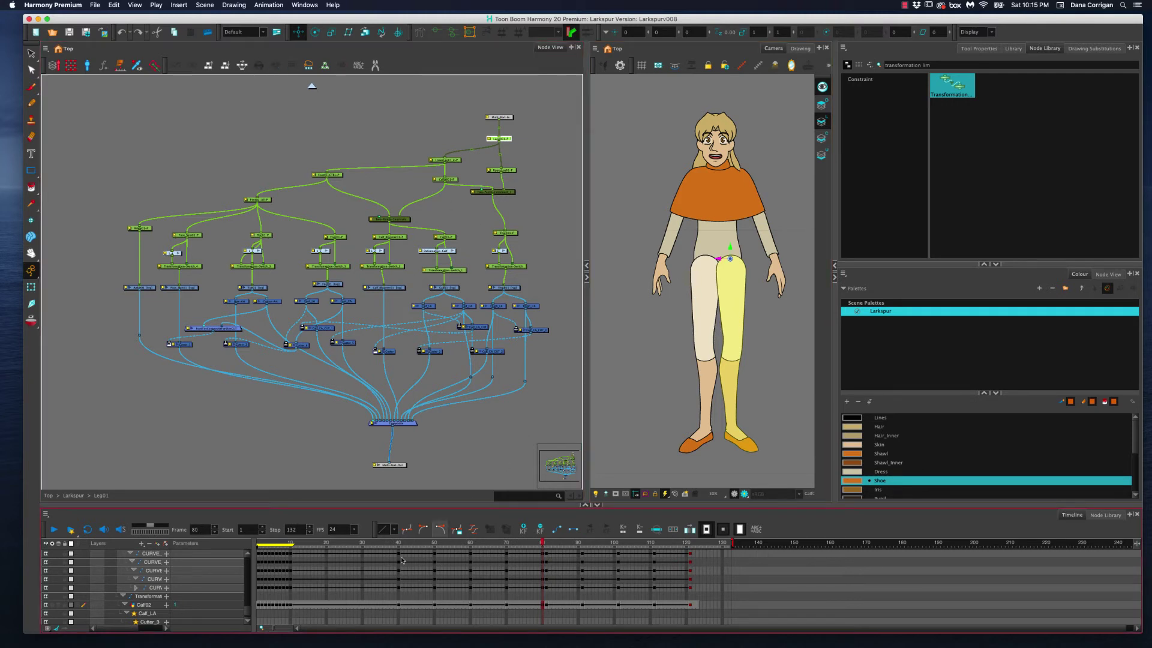
# - Scrub between frames 40 and 120 to examine the legs and feet up close across the turnaround poses
pyautogui.moveTo(400, 543); pyautogui.dragTo(509, 541)
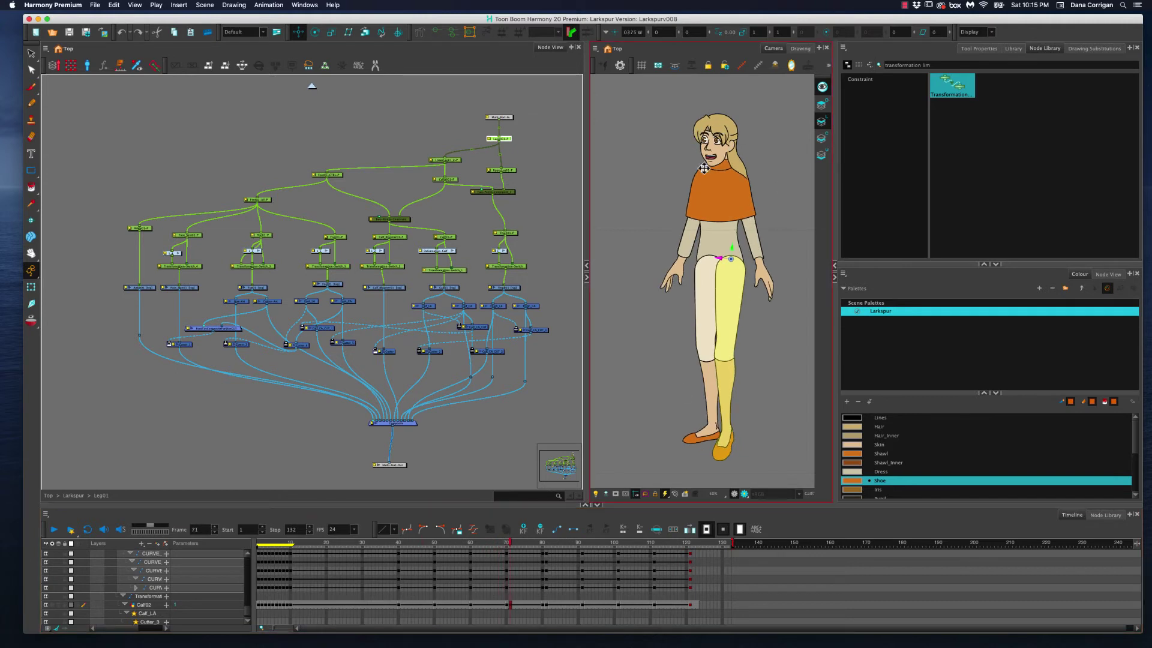
pyautogui.scroll(3, 725, 333)
pyautogui.moveTo(721, 338); pyautogui.dragTo(724, 245)
pyautogui.scroll(-1, 721, 233)
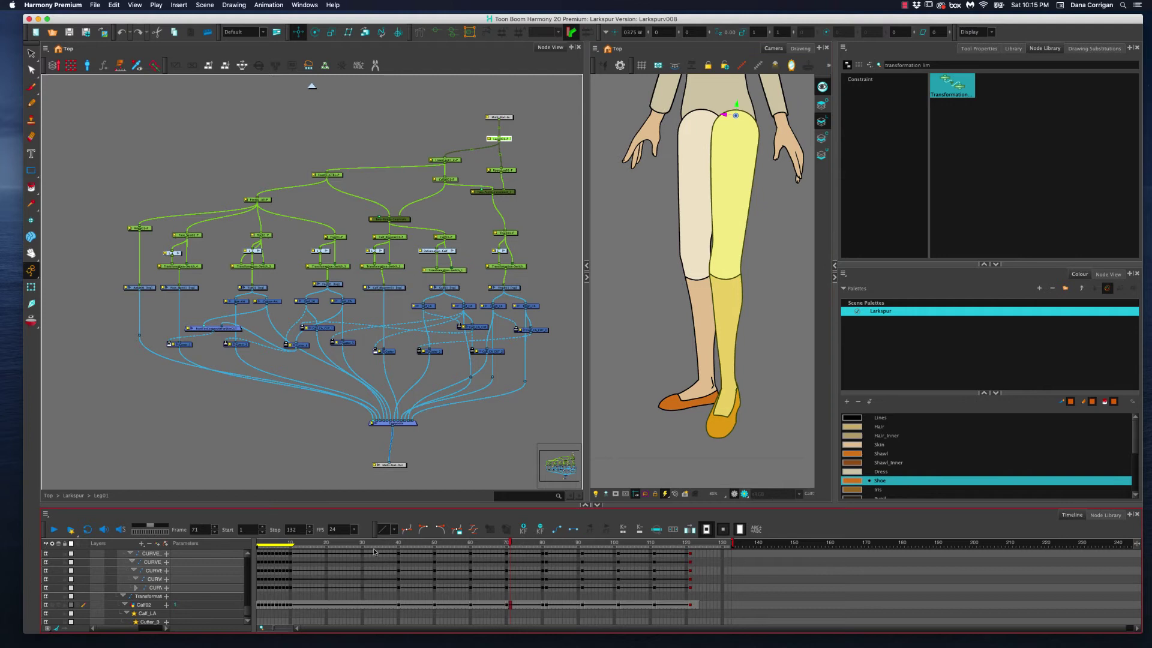
pyautogui.moveTo(398, 544); pyautogui.dragTo(687, 488)
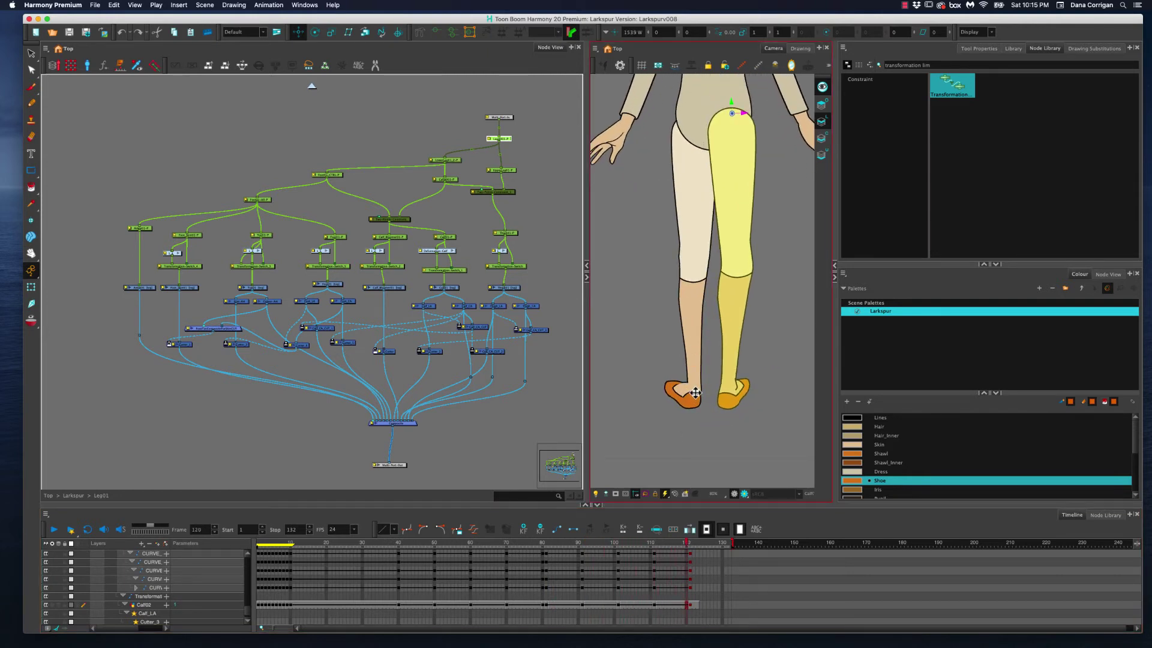
pyautogui.moveTo(591, 542); pyautogui.dragTo(400, 542)
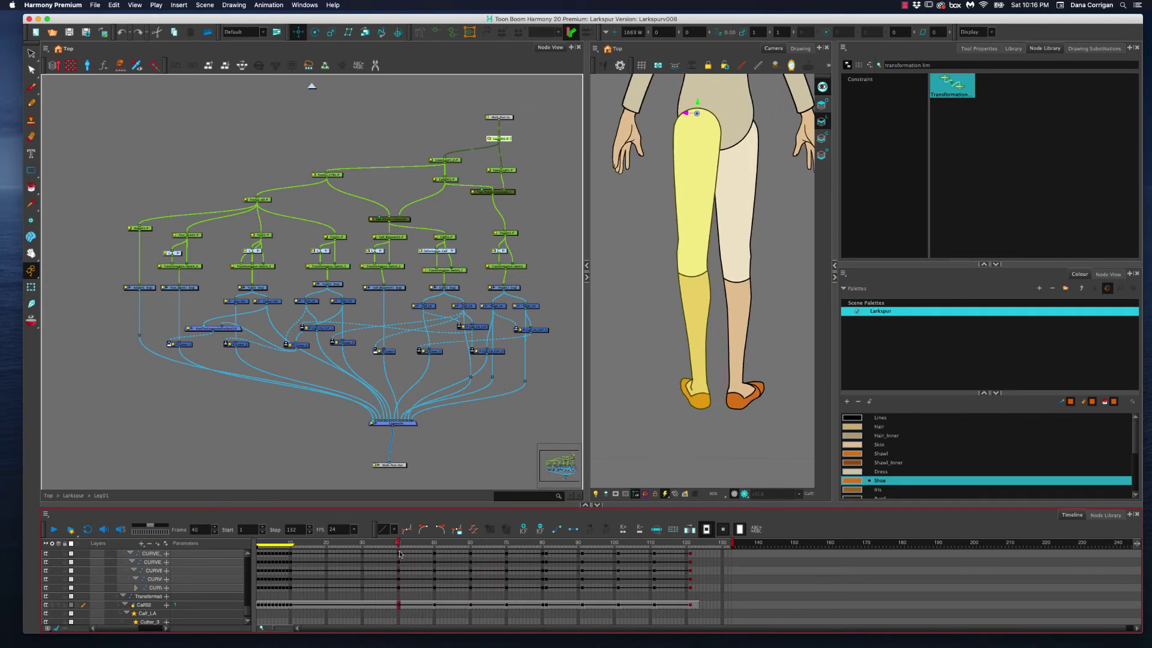
pyautogui.scroll(-6, 657, 352)
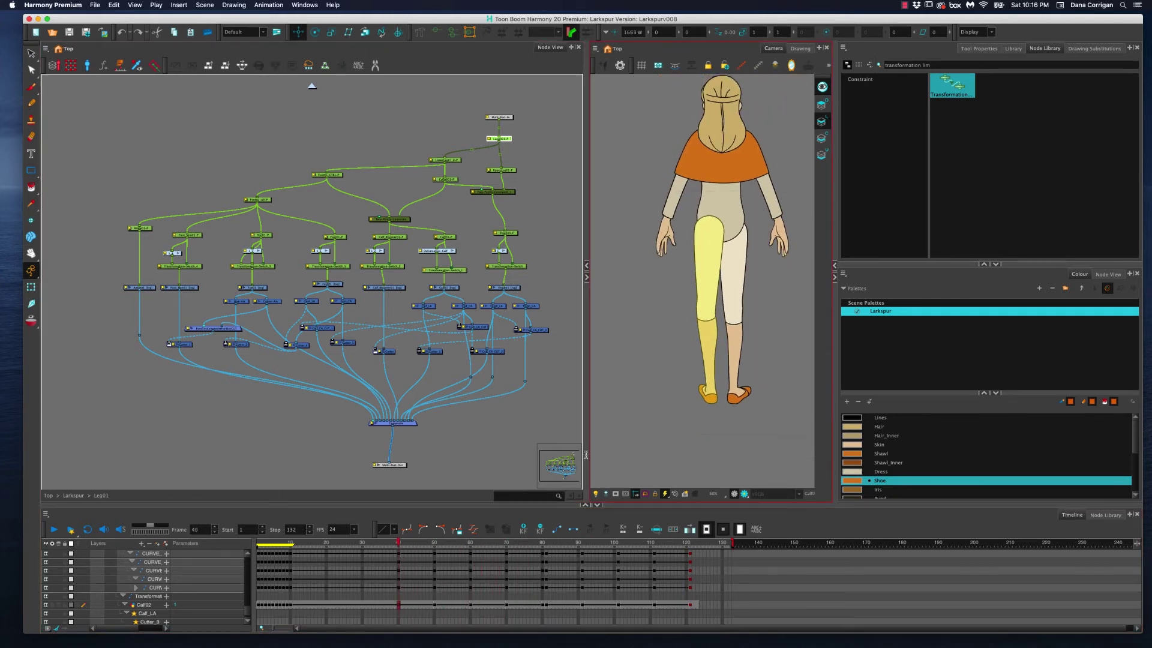
# - At frame 80, select the heel, toe and foot skin drawings in the node network to identify which foot part each one draws
pyautogui.click(545, 546)
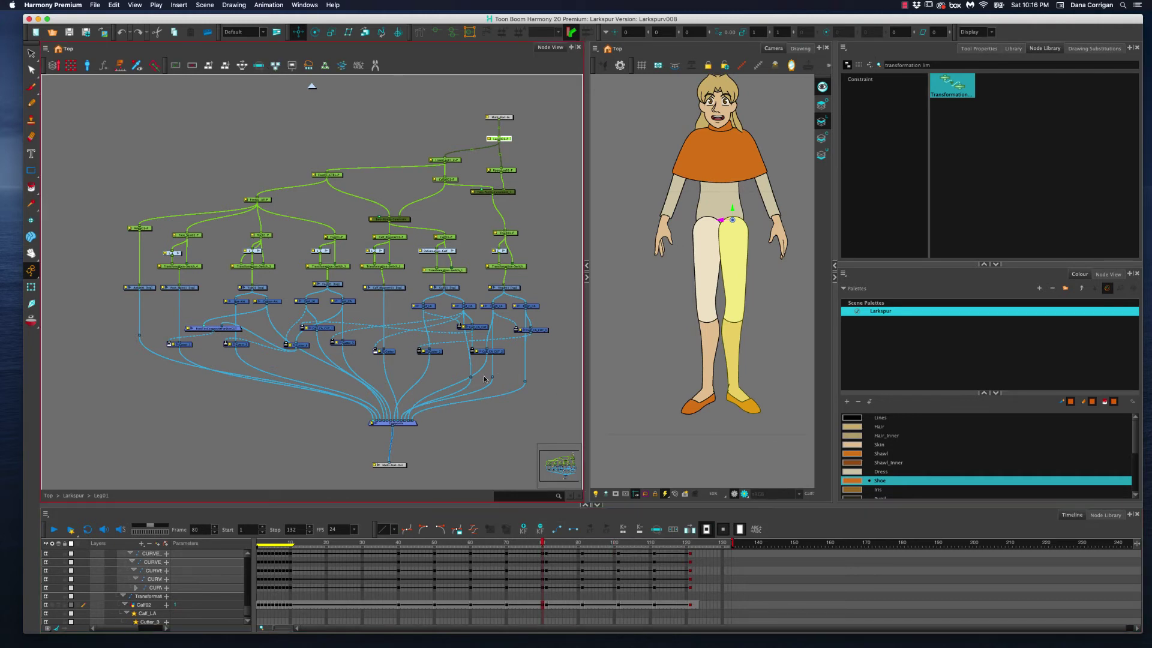
pyautogui.scroll(3, 305, 128)
pyautogui.press('space')
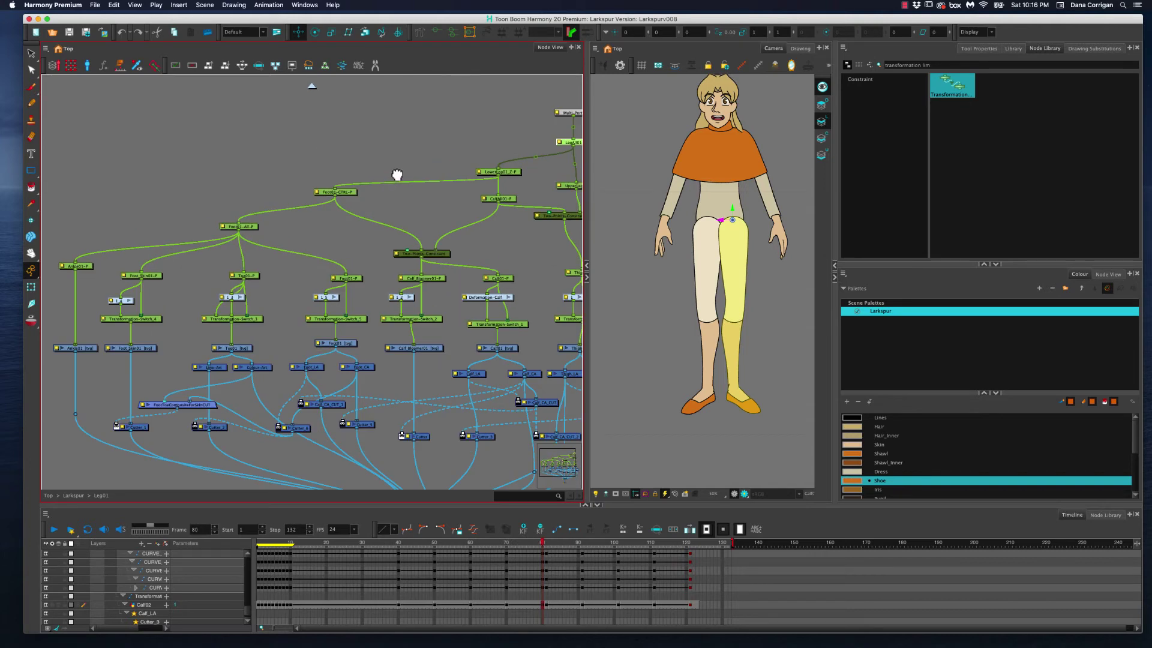
pyautogui.moveTo(395, 174); pyautogui.dragTo(421, 140)
pyautogui.moveTo(266, 226); pyautogui.dragTo(238, 189)
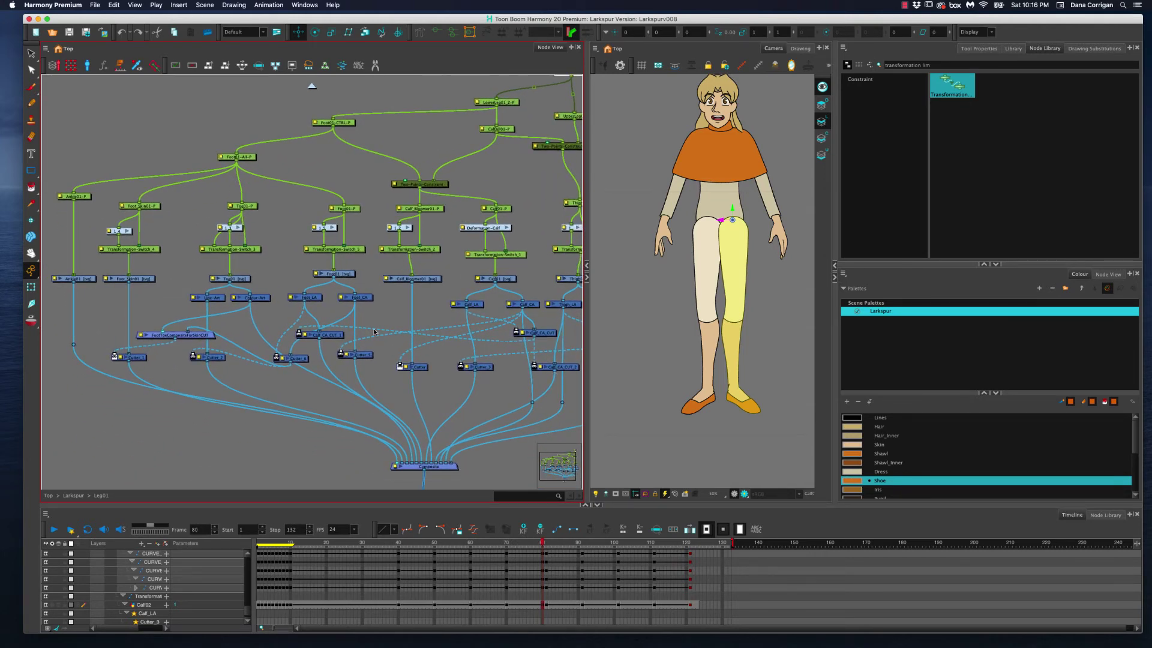
pyautogui.press('space')
pyautogui.moveTo(339, 288); pyautogui.dragTo(380, 292)
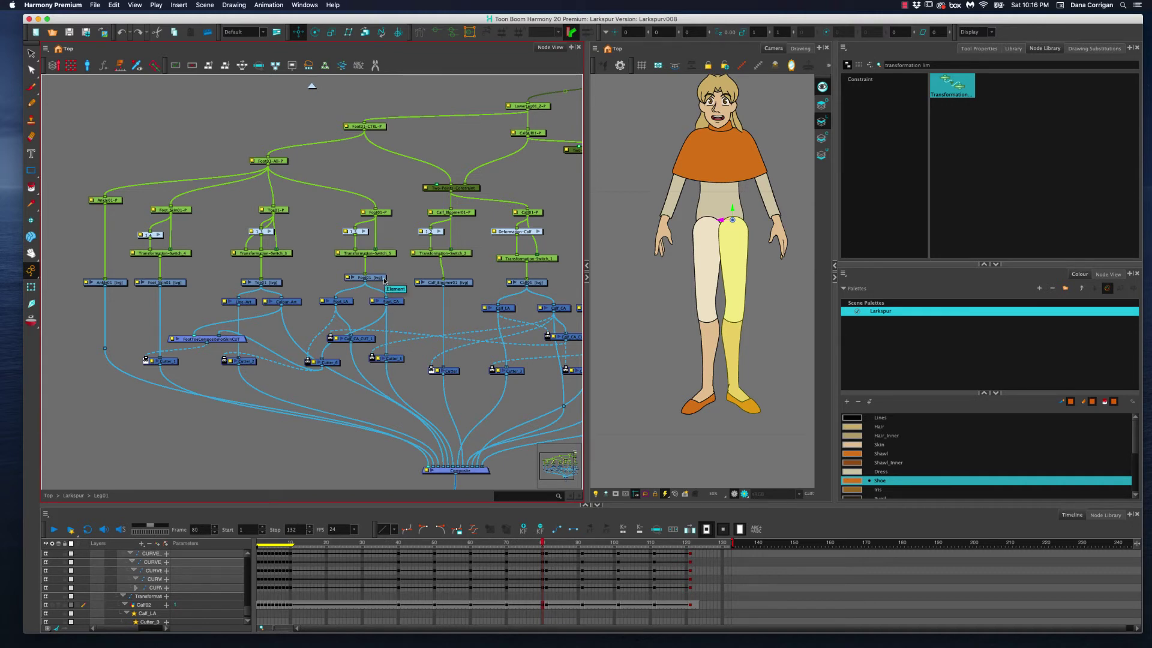
pyautogui.click(381, 279)
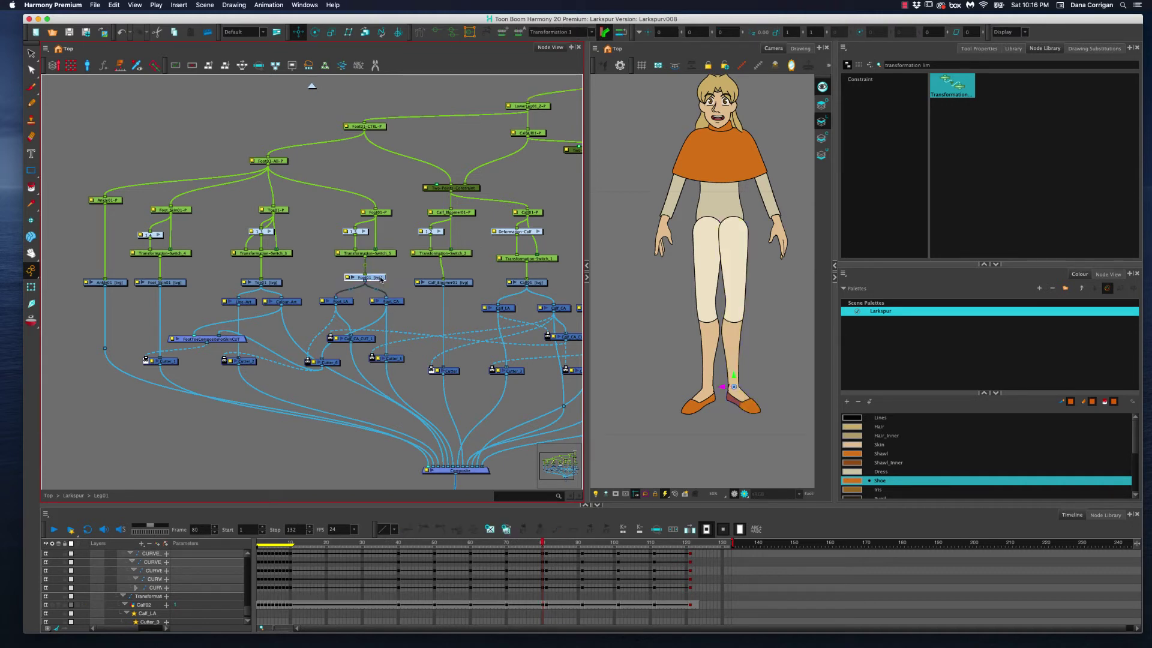
pyautogui.click(279, 283)
pyautogui.click(171, 283)
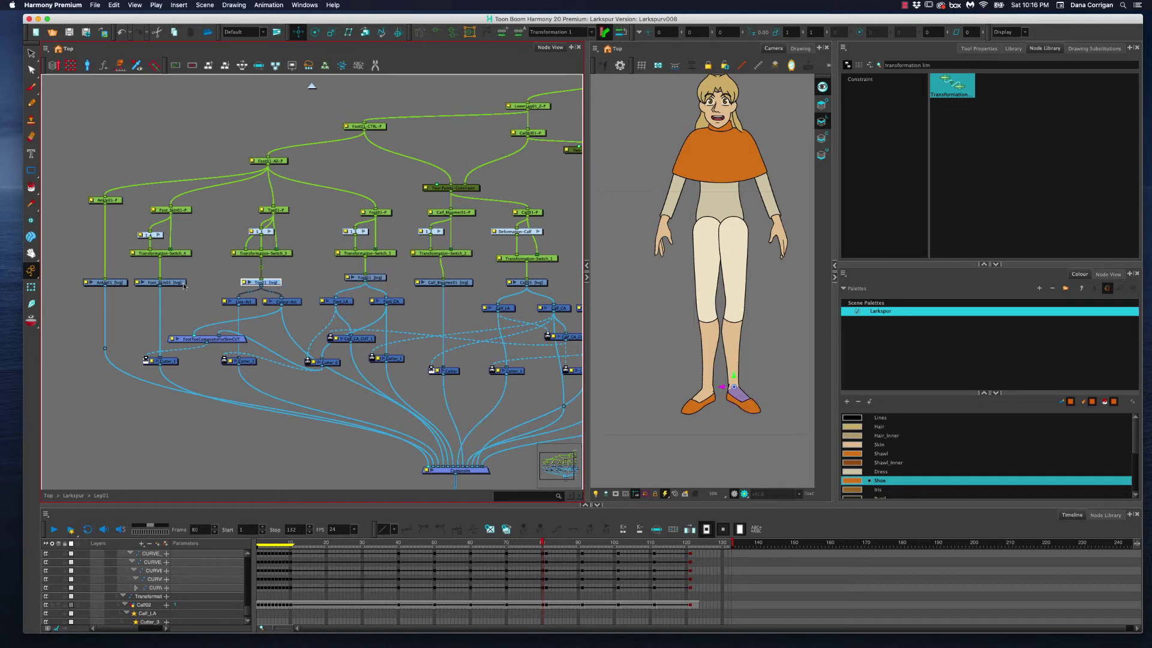
# - Disable and re-enable the foot skin drawing to compare the left foot with and without it
pyautogui.scroll(5, 736, 416)
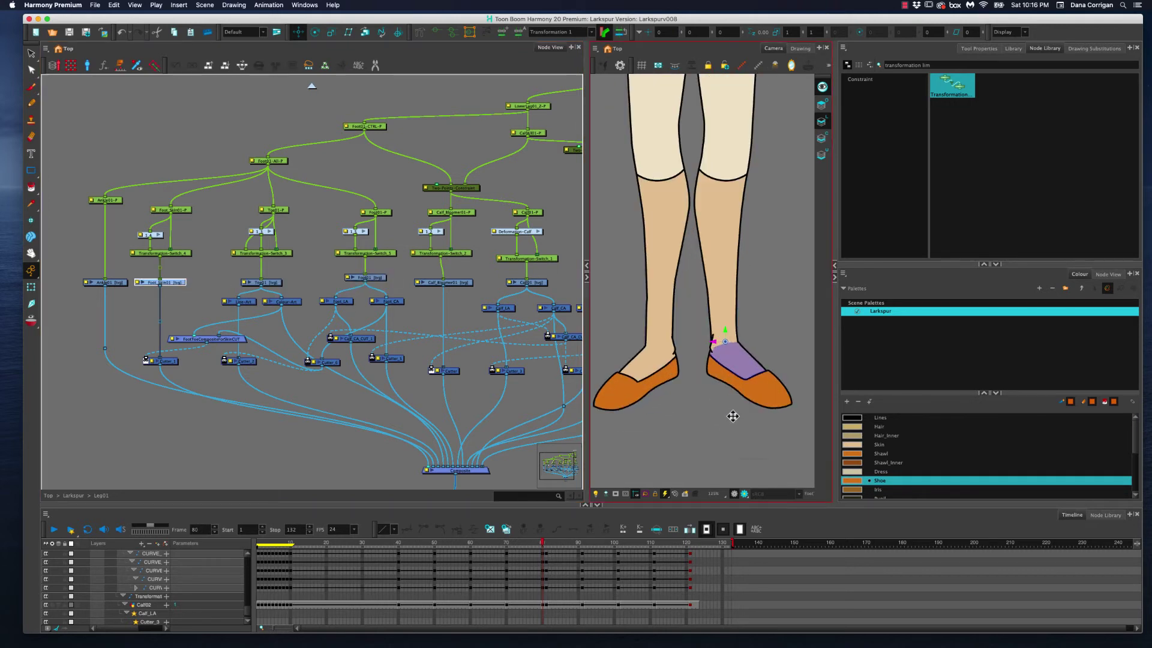
pyautogui.click(137, 282)
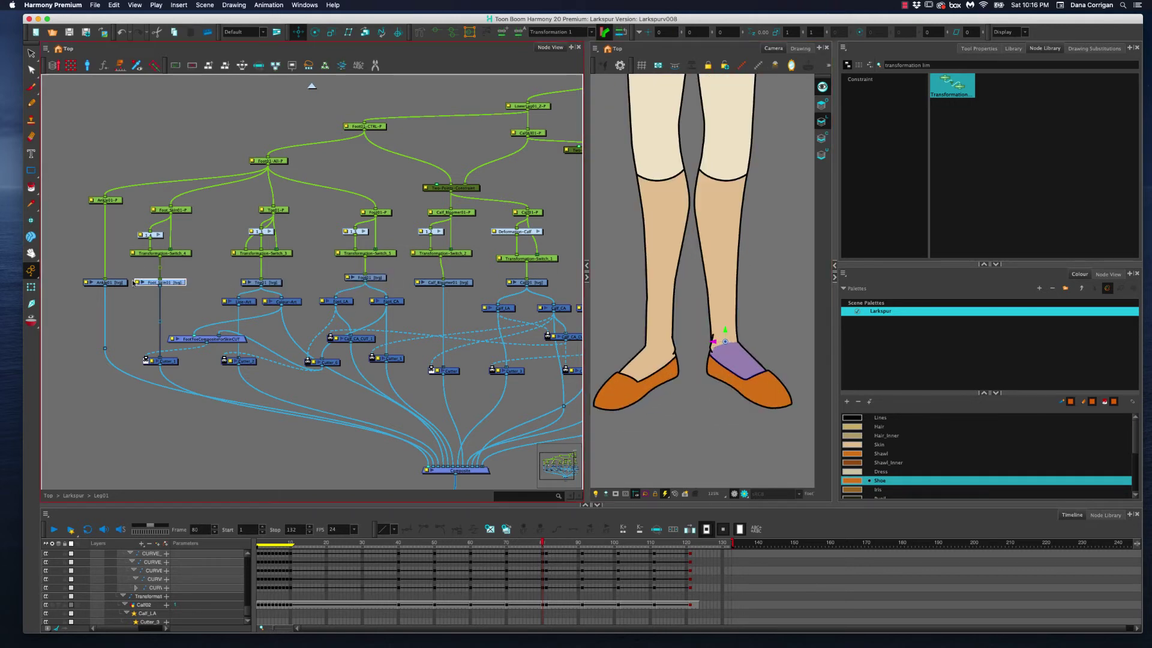
pyautogui.press('d')
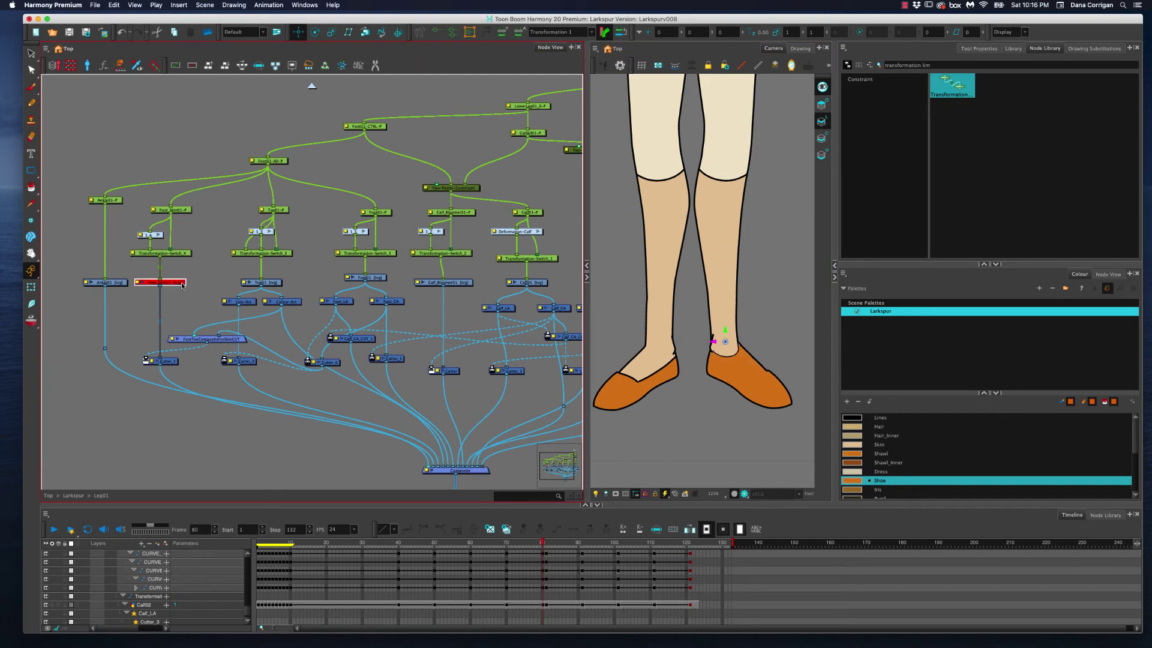
pyautogui.press('d')
pyautogui.press('d')
pyautogui.press('d')
# - Disable and re-enable the ankle drawing to compare the left ankle with and without it
pyautogui.click(122, 283)
pyautogui.press('d')
pyautogui.press('d')
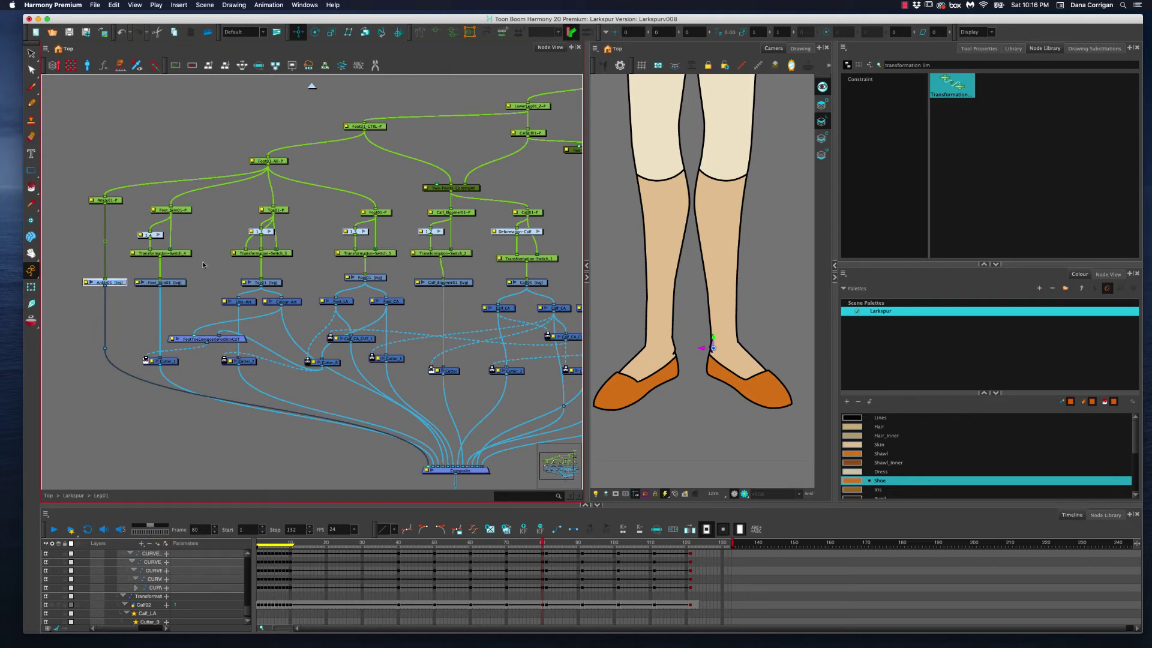
# - Select the foot skin, toe and heel pegs in turn to examine which part of the left foot each controls
pyautogui.moveTo(253, 238); pyautogui.dragTo(211, 276)
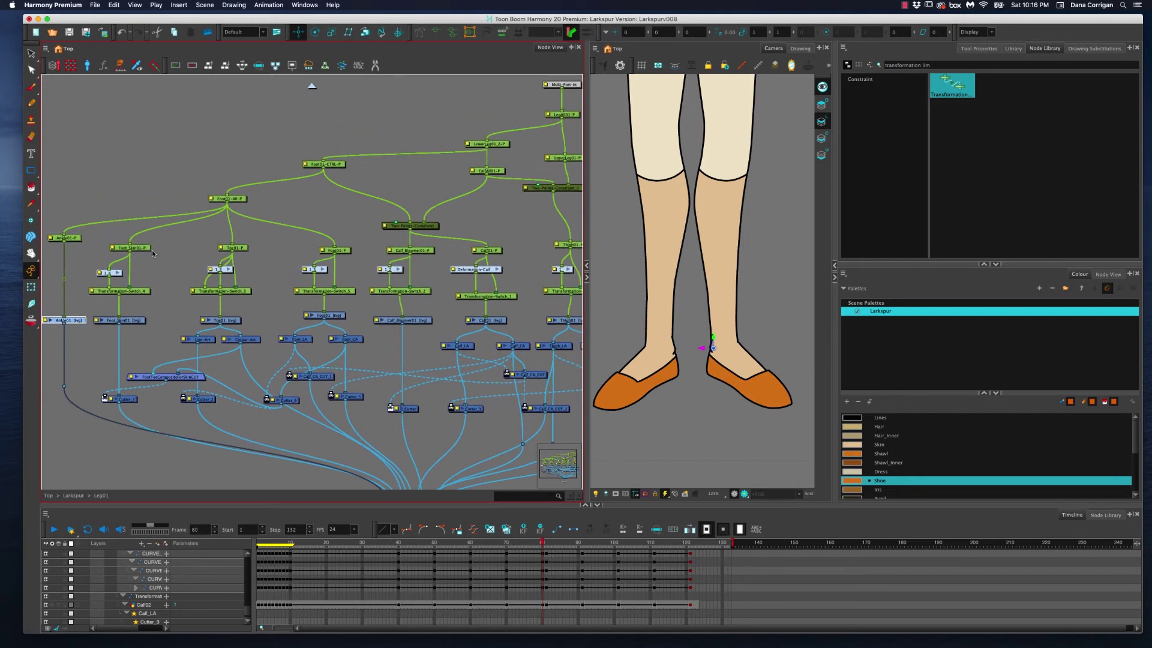
pyautogui.click(130, 248)
pyautogui.click(242, 249)
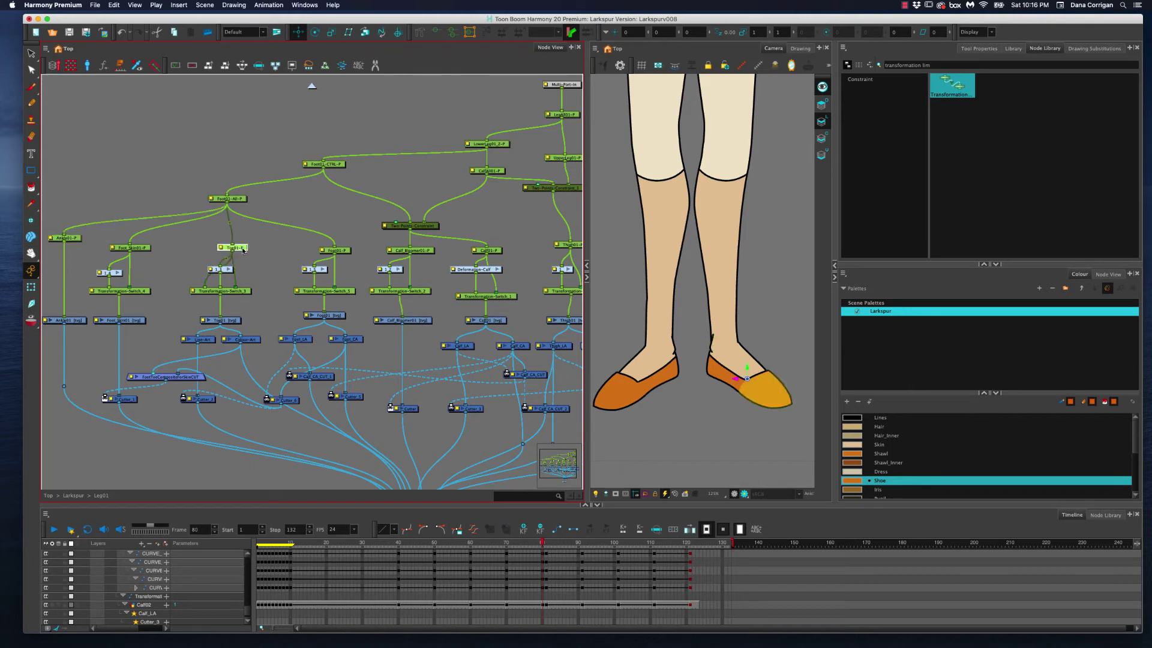
pyautogui.click(328, 250)
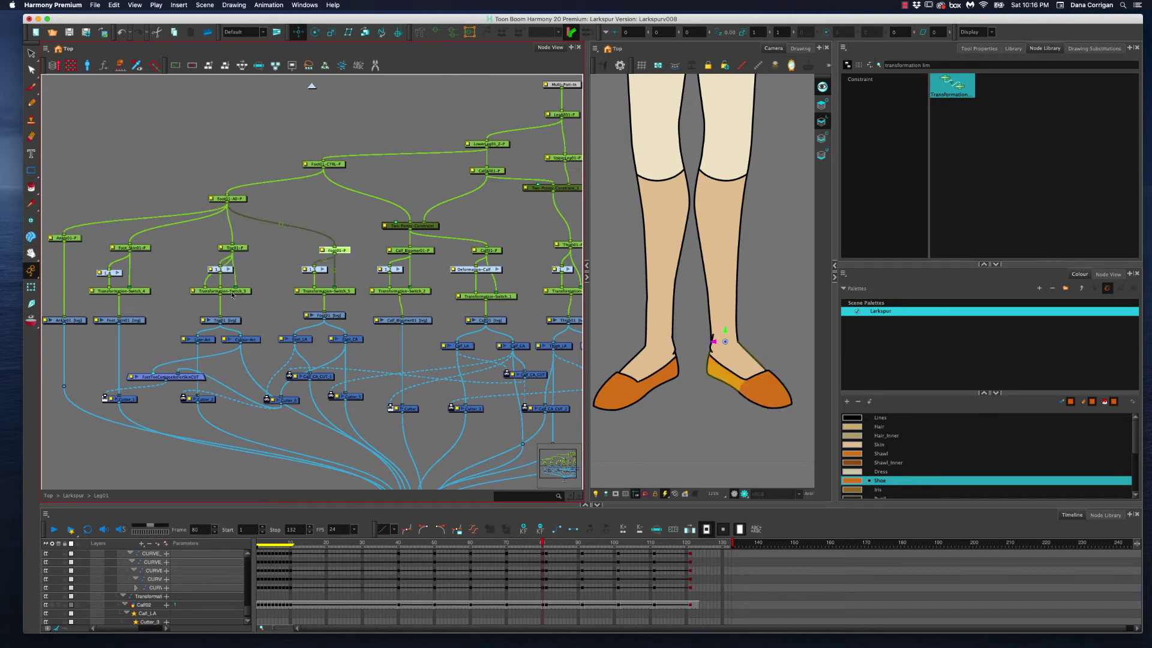
# - Show the toe drawing's deformation controls and scrub to frames 98 and 71 to examine the toe in other poses
pyautogui.click(233, 319)
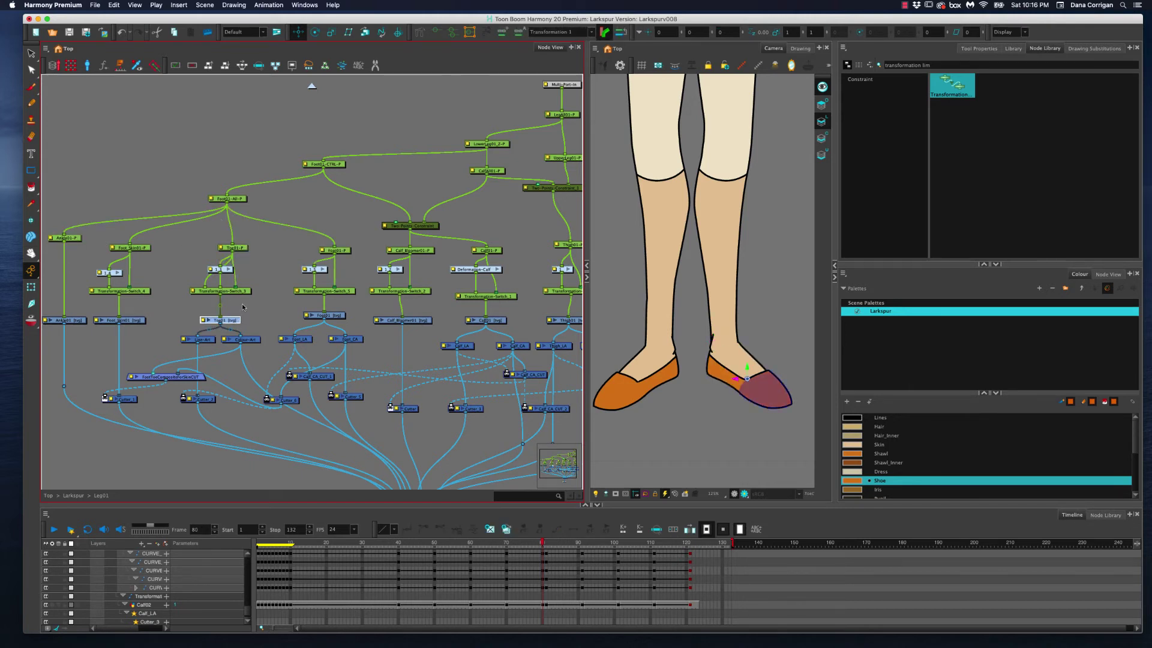
pyautogui.click(441, 33)
pyautogui.moveTo(542, 542); pyautogui.dragTo(608, 542)
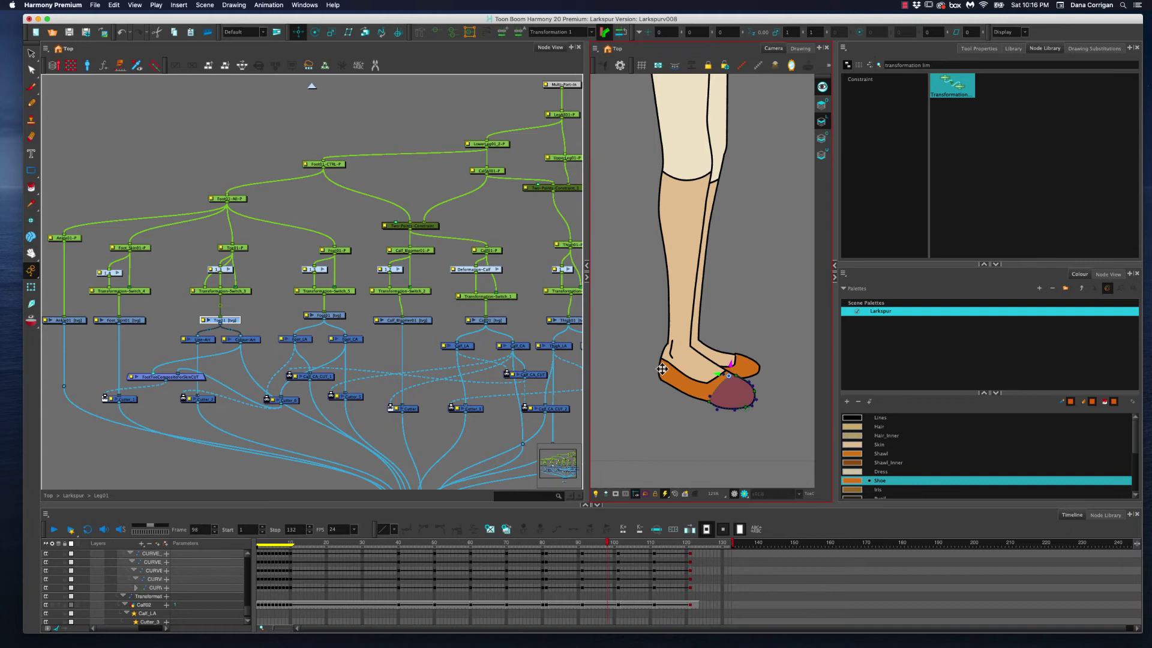
pyautogui.moveTo(607, 543); pyautogui.dragTo(510, 562)
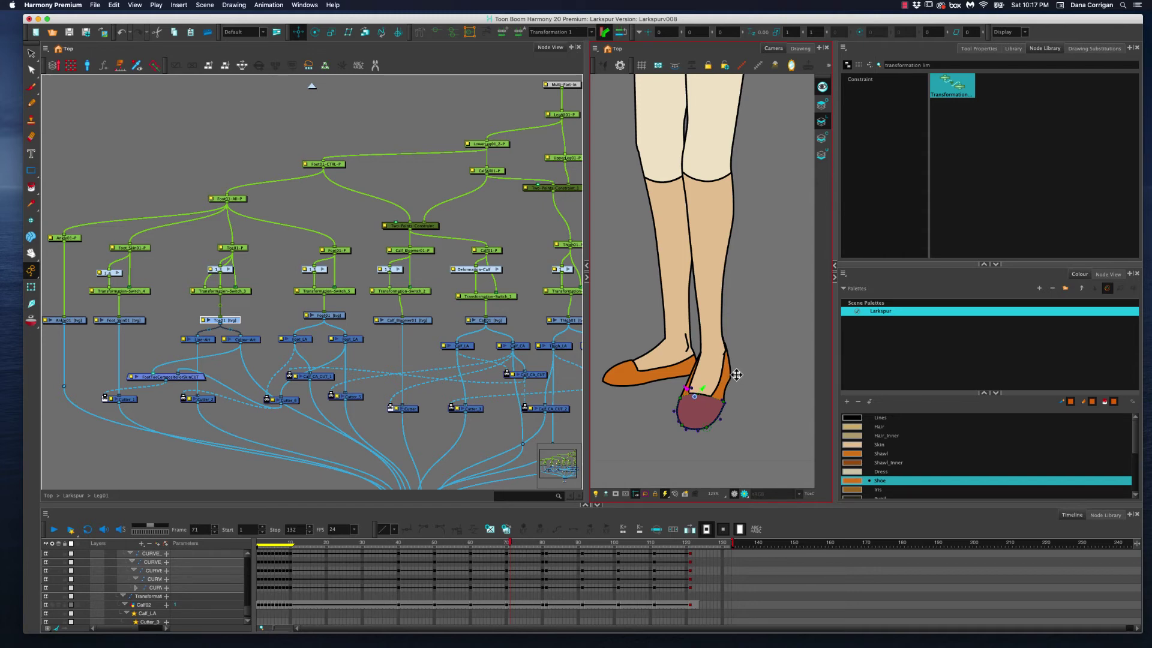
# - Select the peg that drives the whole left foot, go to frame 70 and shift that peg slightly in the node network
pyautogui.scroll(-1, 284, 228)
pyautogui.moveTo(272, 231); pyautogui.dragTo(311, 299)
pyautogui.click(287, 274)
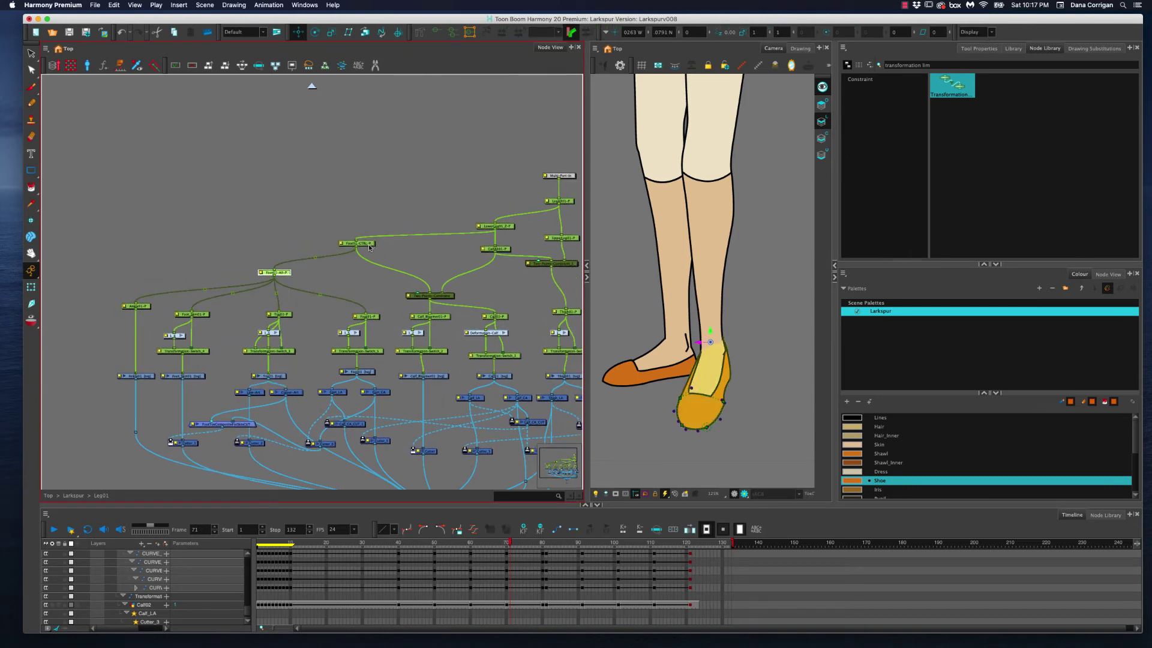
pyautogui.scroll(1, 369, 247)
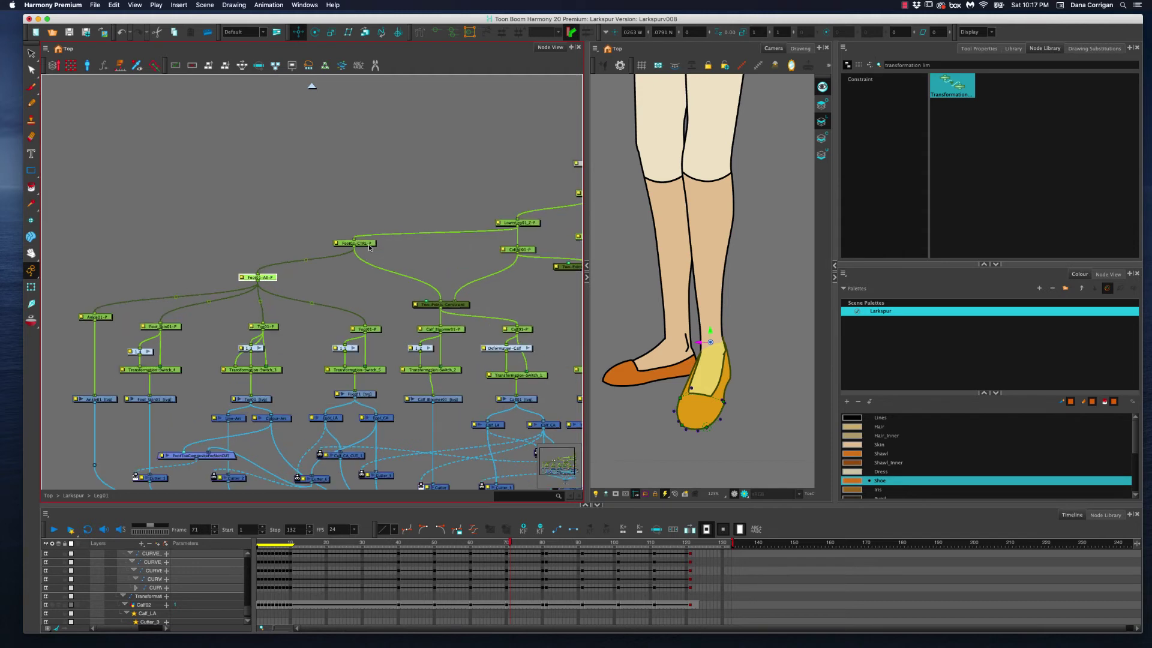
pyautogui.scroll(-1, 369, 247)
pyautogui.moveTo(504, 551)
pyautogui.mouseDown()
pyautogui.moveTo(435, 546)
pyautogui.moveTo(505, 546)
pyautogui.mouseUp()
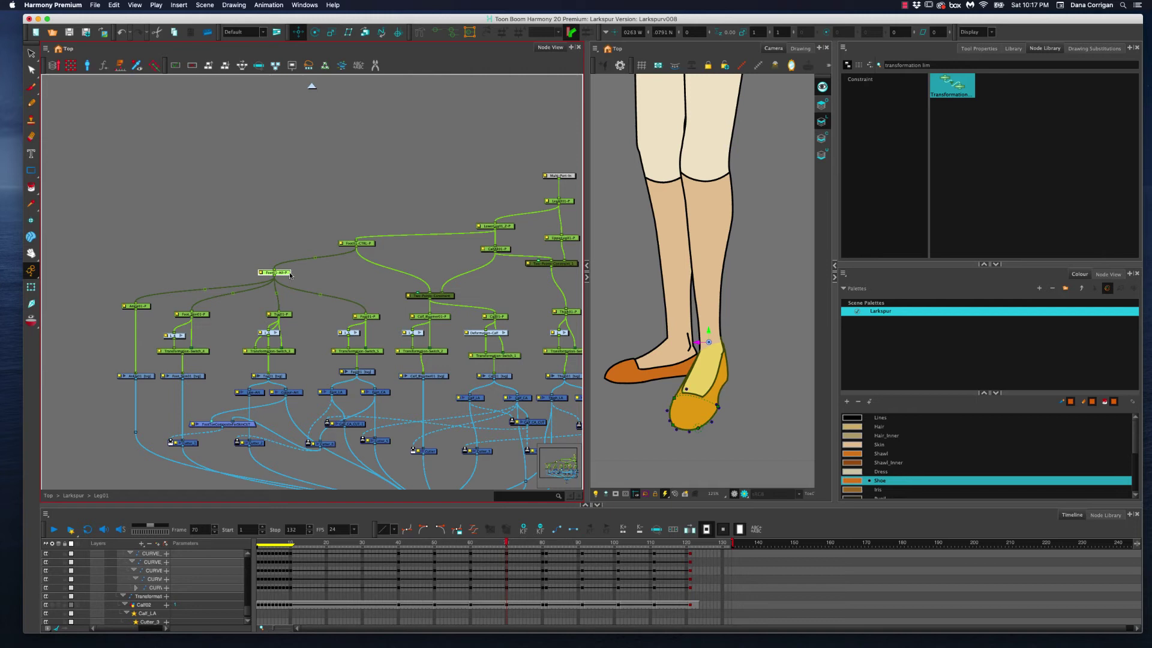
pyautogui.moveTo(290, 275); pyautogui.dragTo(287, 273)
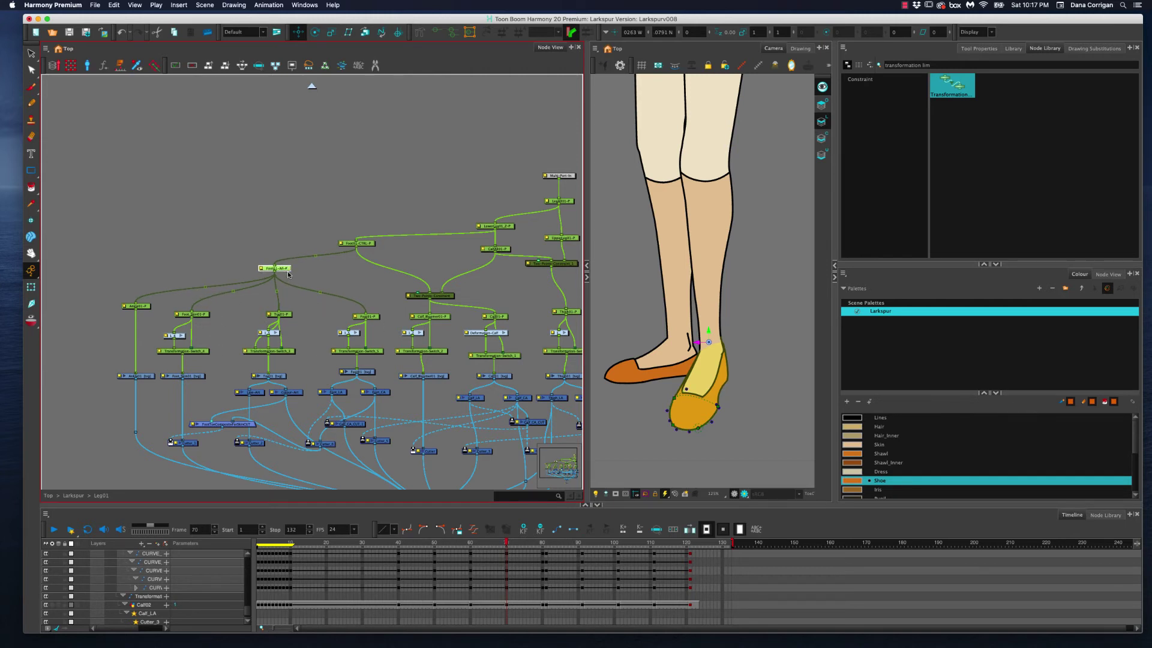
pyautogui.moveTo(288, 274); pyautogui.dragTo(286, 283)
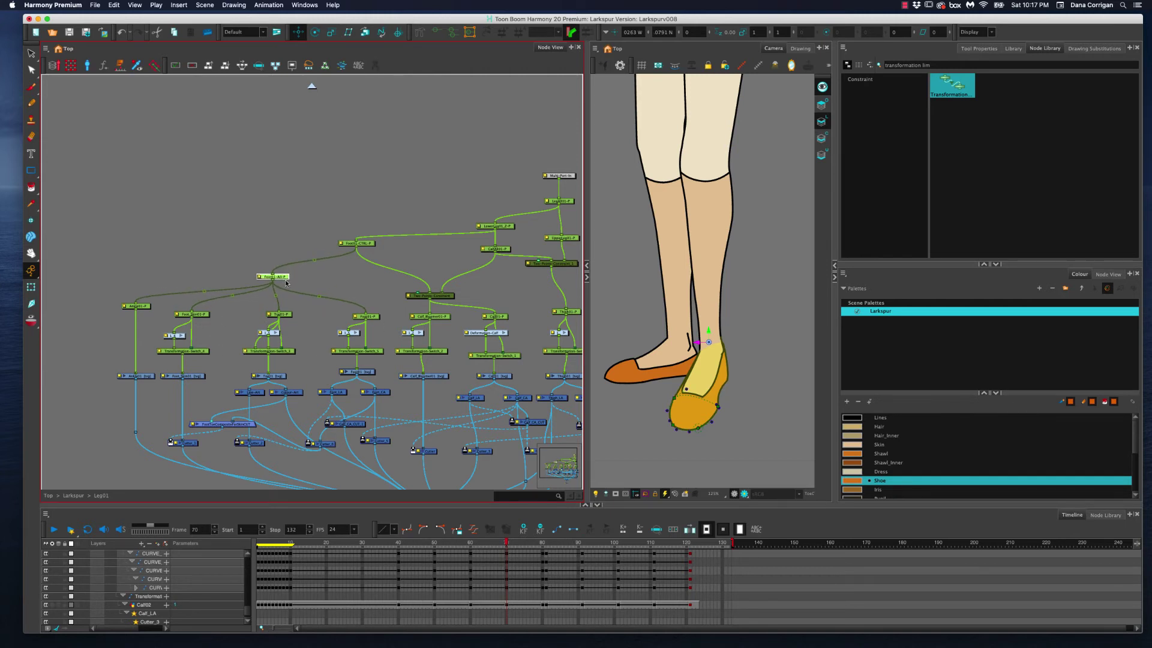
# - Alternate between the foot control peg and the whole-foot peg to compare which parts of the leg each affects
pyautogui.click(368, 245)
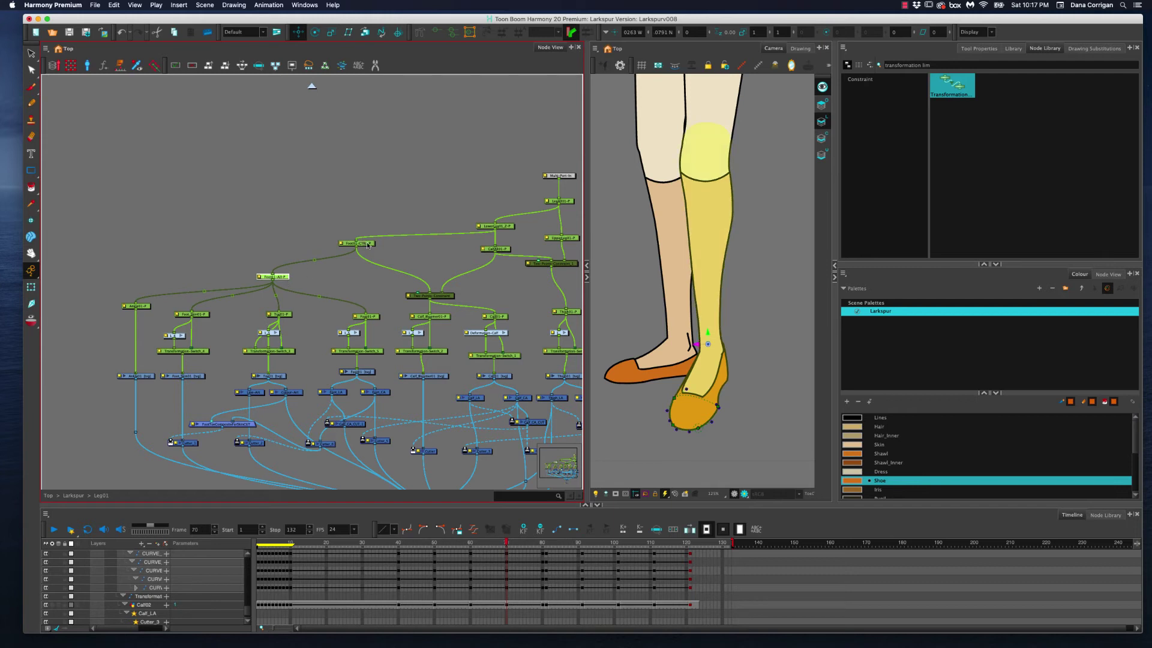
pyautogui.click(288, 279)
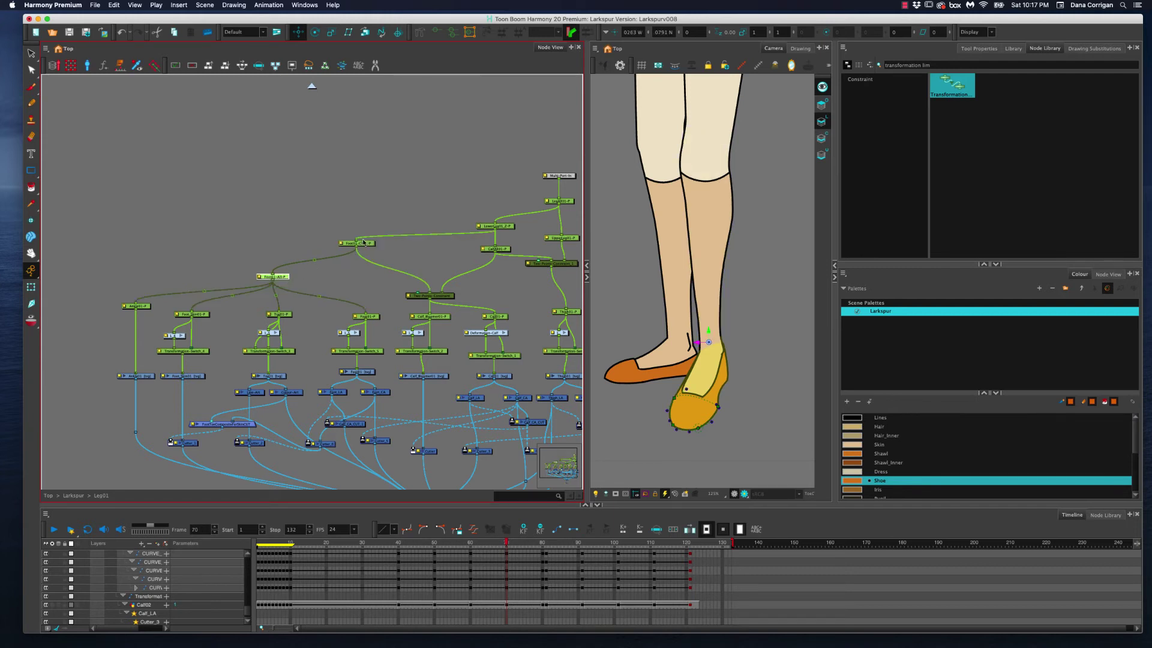
pyautogui.click(363, 242)
pyautogui.click(282, 278)
pyautogui.click(366, 245)
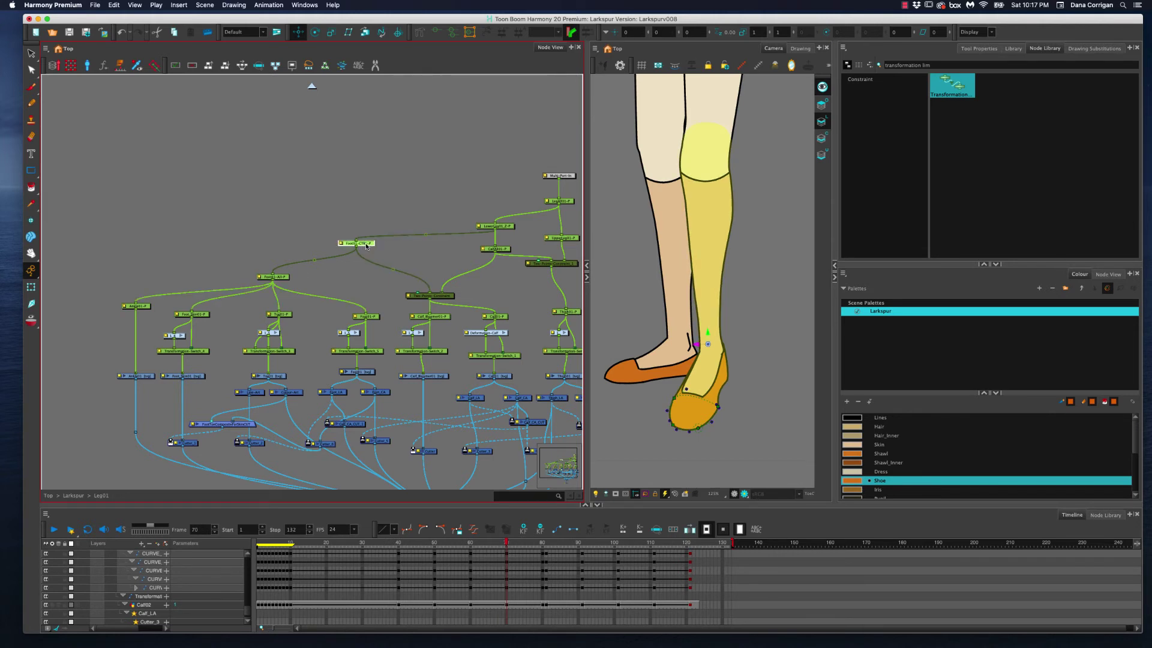
# - Select the calf's two-point constraint, the calf peg below it and the calf segment peg to examine what each drives
pyautogui.click(452, 296)
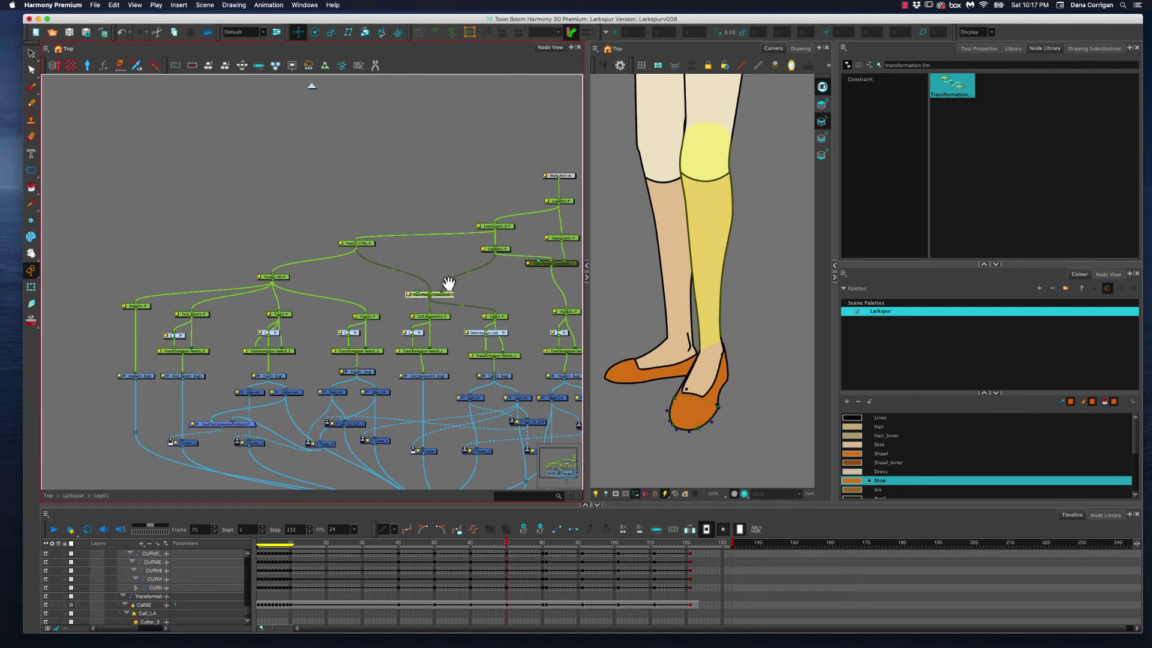
pyautogui.moveTo(448, 279); pyautogui.dragTo(370, 290)
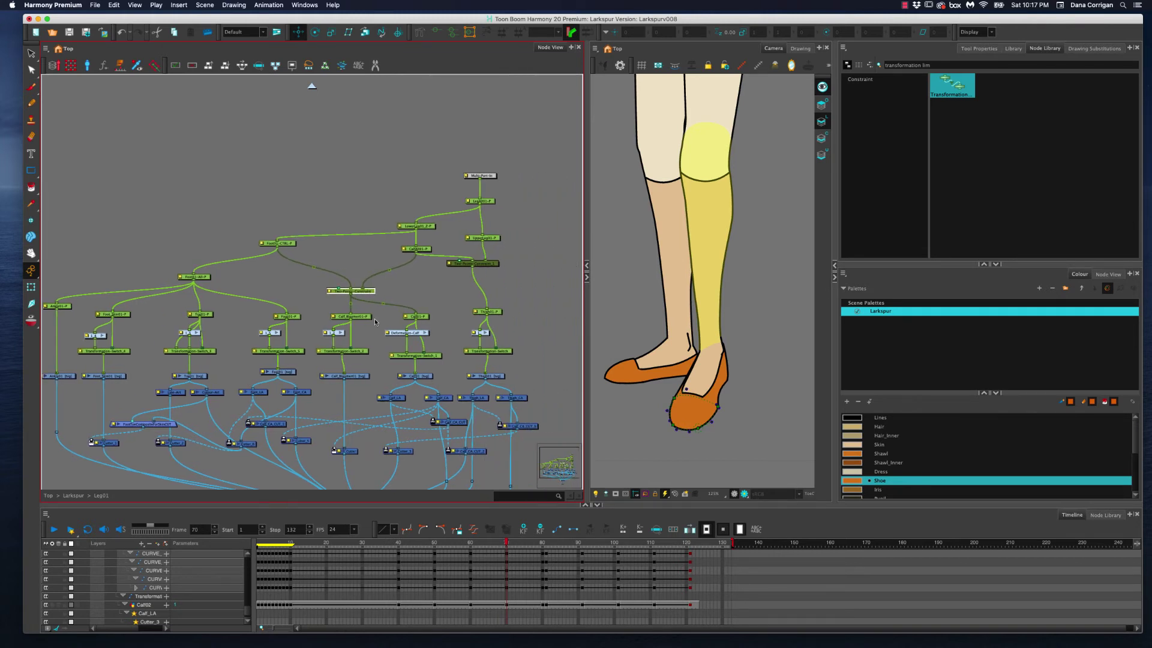
pyautogui.click(426, 317)
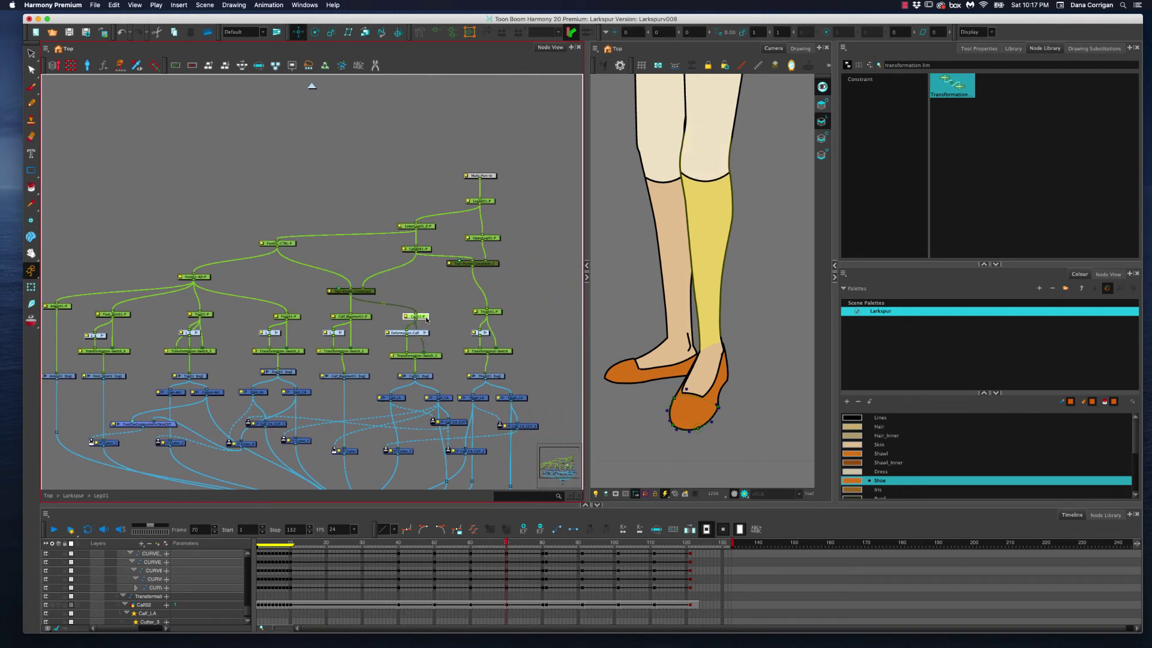
pyautogui.click(363, 317)
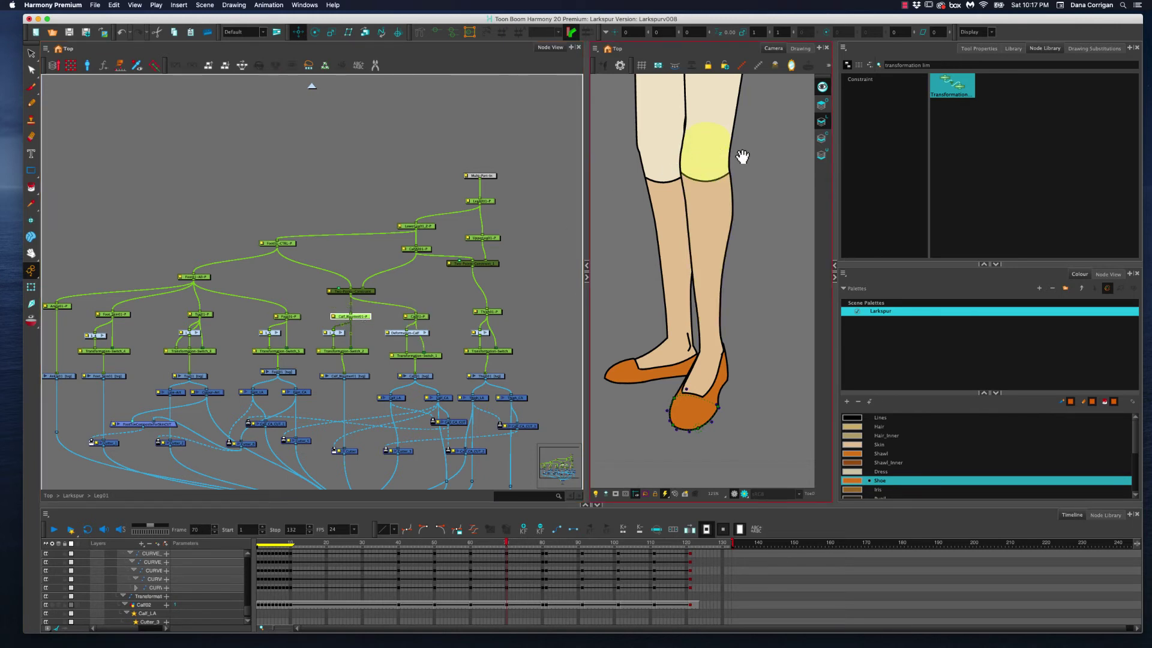
pyautogui.moveTo(742, 156); pyautogui.dragTo(740, 234)
pyautogui.moveTo(673, 263); pyautogui.dragTo(672, 222)
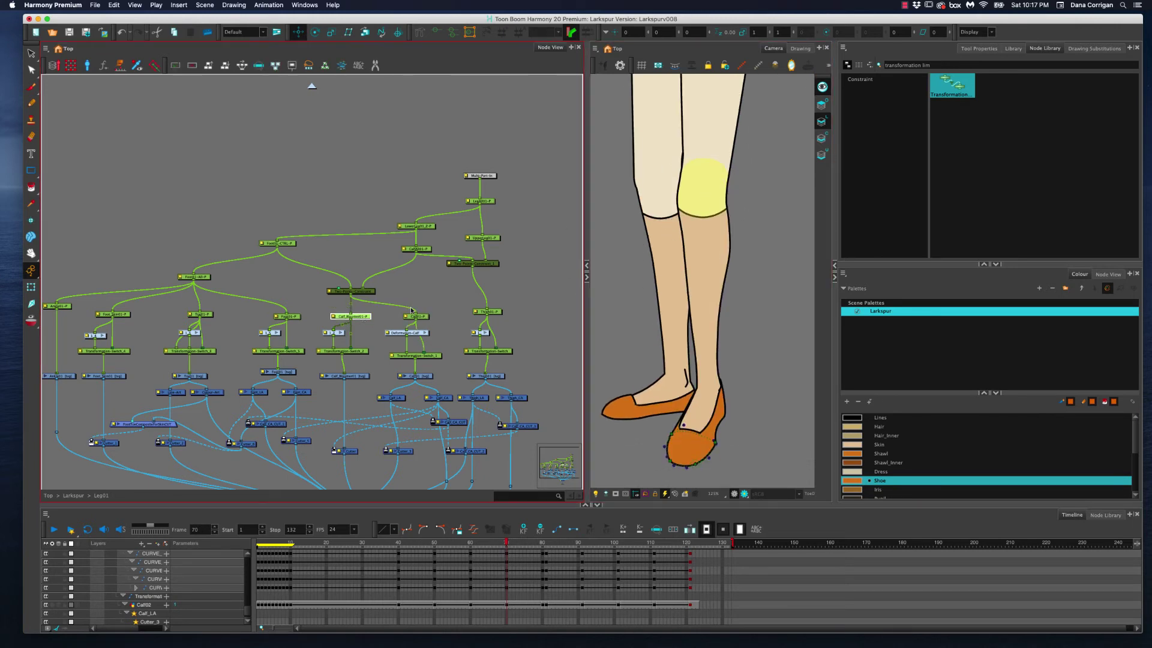
# - Select the foot control peg and the lower-leg peg to compare how much of the left leg each covers
pyautogui.click(342, 254)
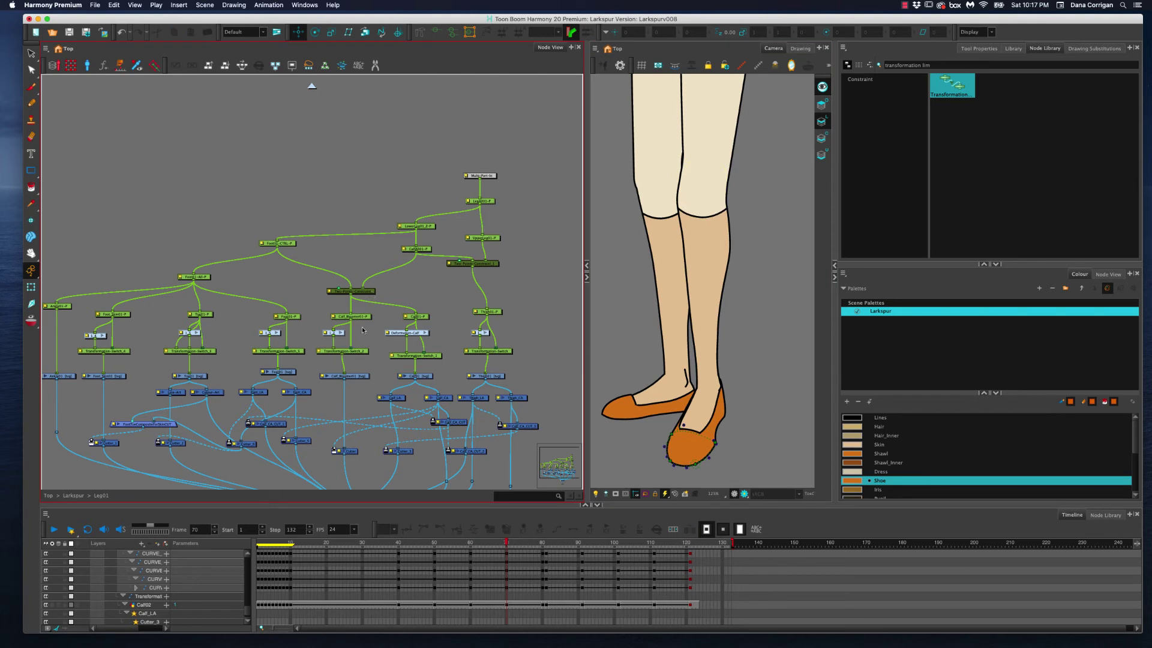
pyautogui.click(292, 245)
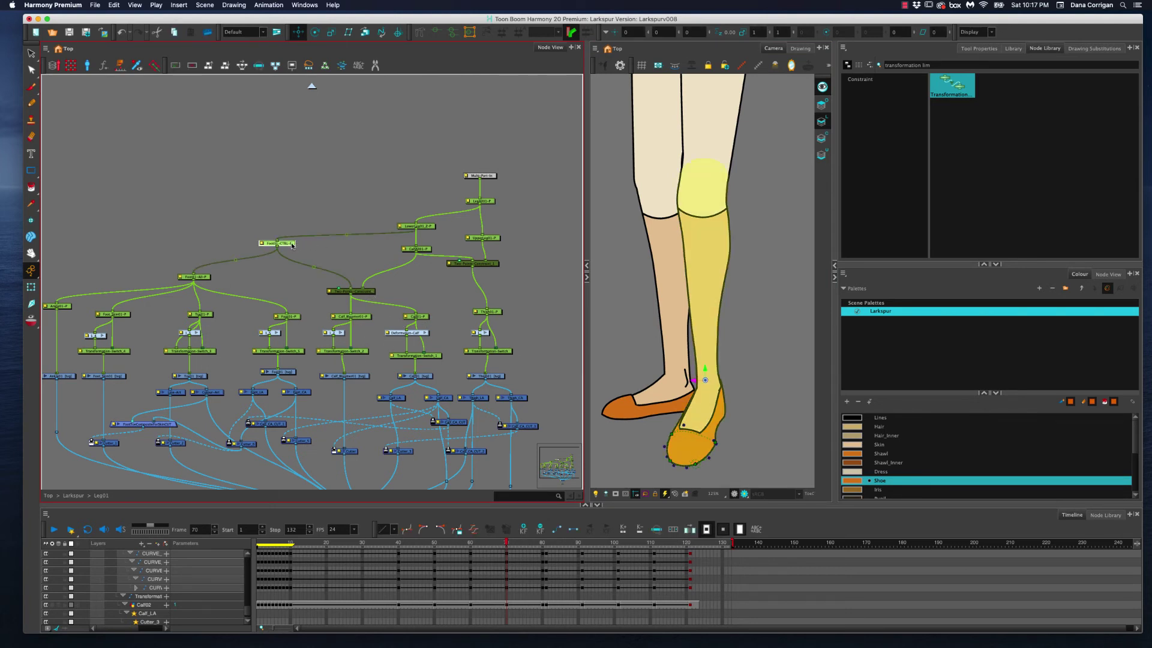
pyautogui.click(427, 226)
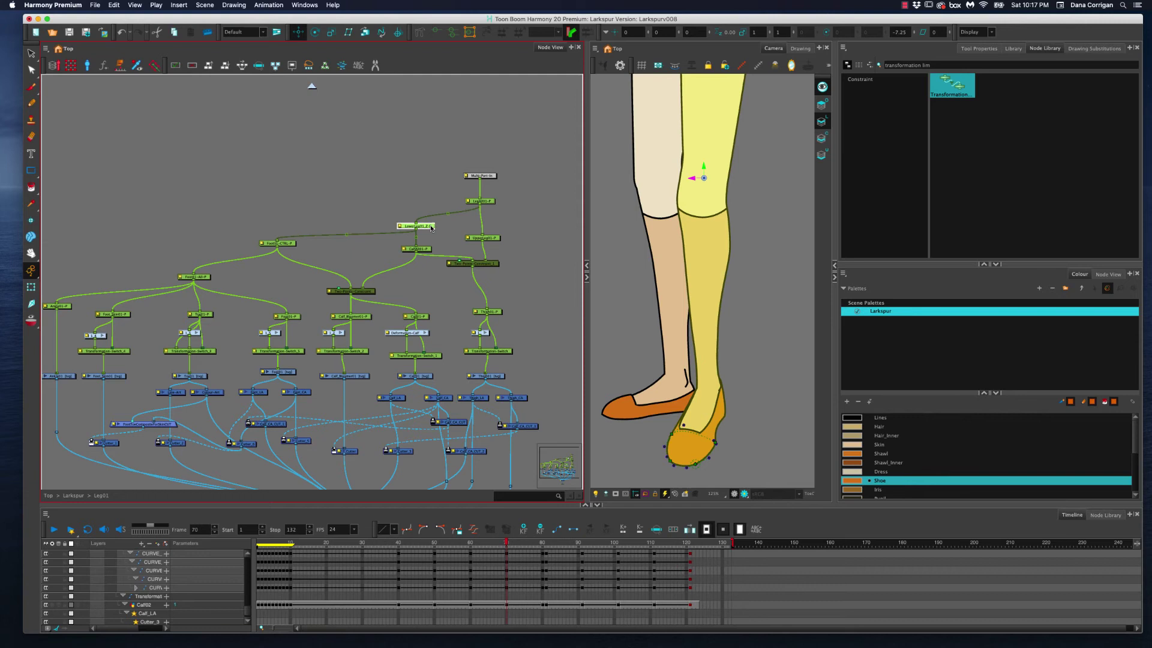
# - Select the calf peg under the lower-leg peg, try nudging the left knee and undo the move
pyautogui.click(429, 247)
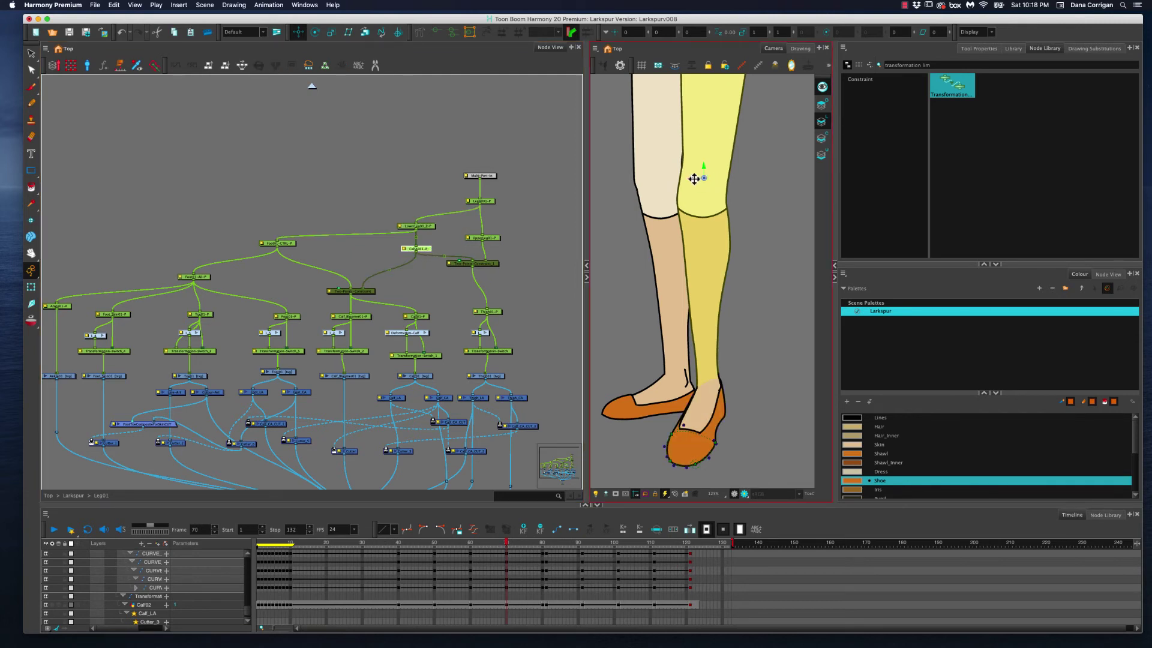
pyautogui.moveTo(694, 179)
pyautogui.mouseDown()
pyautogui.moveTo(677, 182)
pyautogui.moveTo(688, 183)
pyautogui.mouseUp()
pyautogui.press('super+z')
# - Select the whole-foot peg, try rotating the left foot about the ankle and undo the rotation
pyautogui.moveTo(335, 294); pyautogui.dragTo(369, 293)
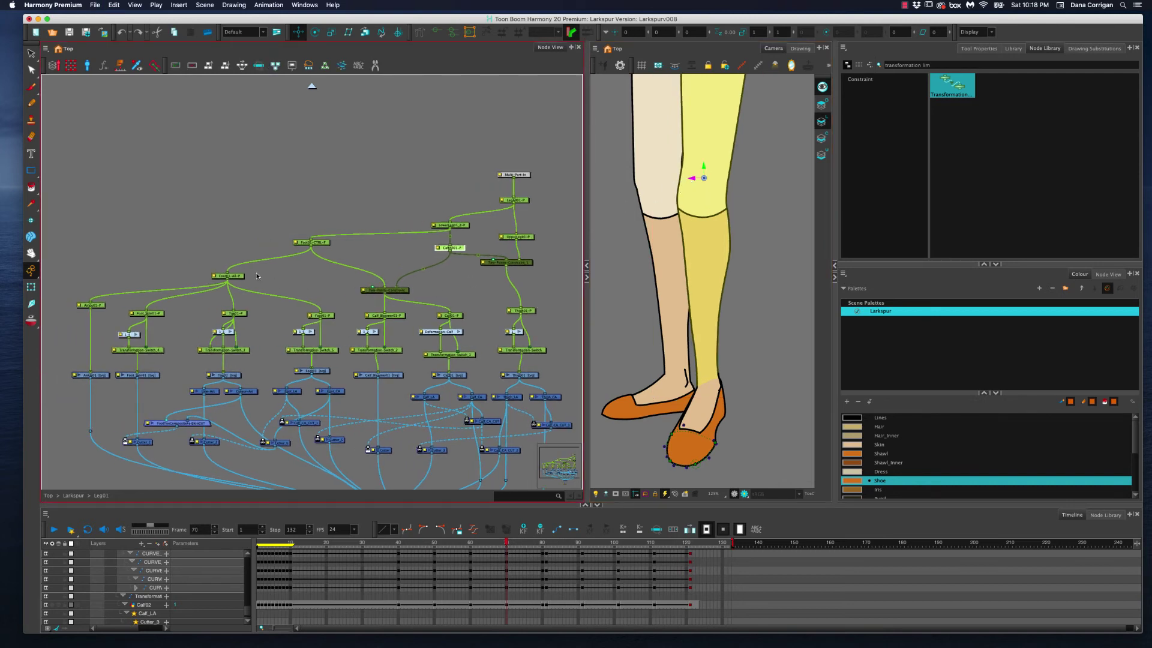
pyautogui.click(242, 277)
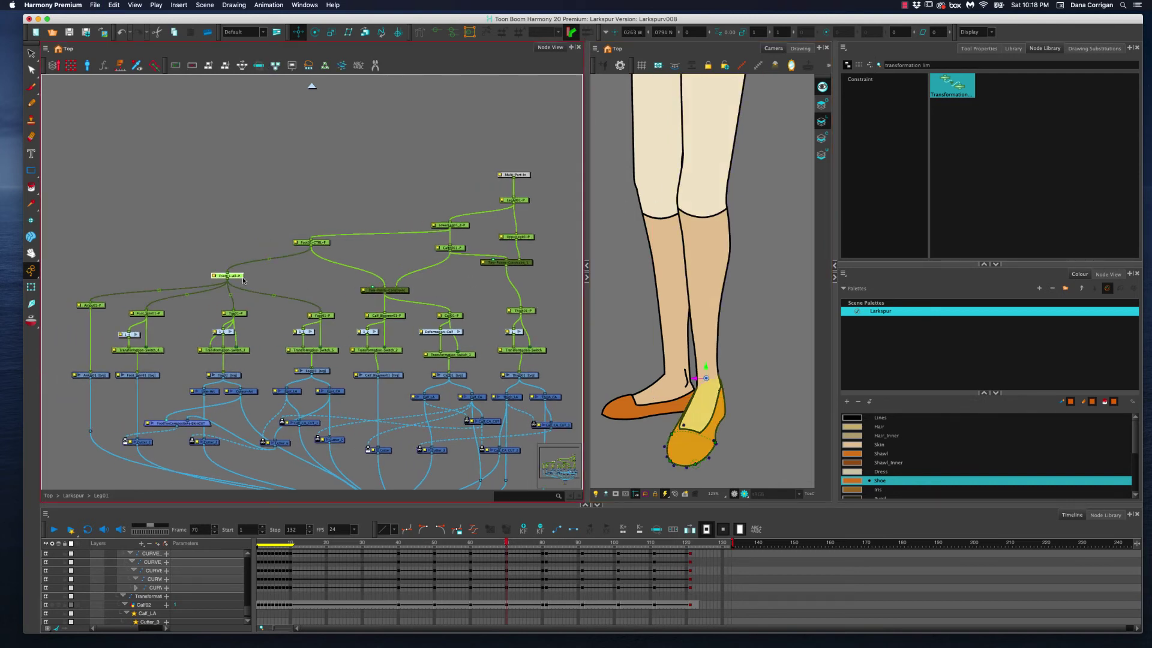
pyautogui.moveTo(242, 279); pyautogui.dragTo(245, 276)
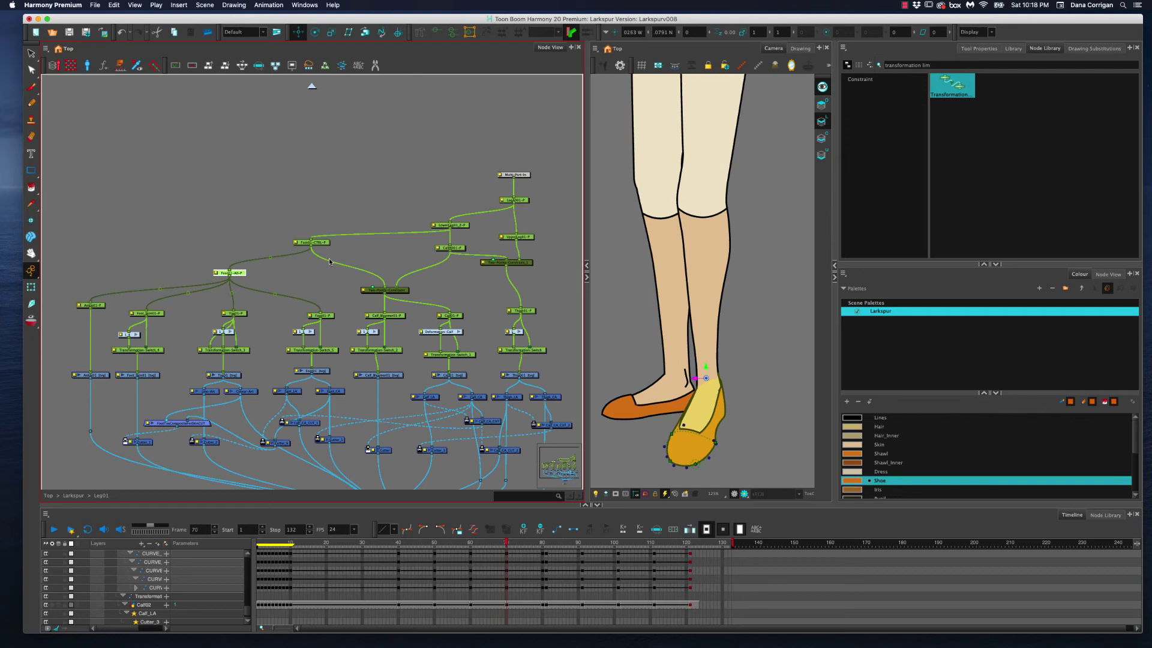
pyautogui.moveTo(242, 274); pyautogui.dragTo(243, 276)
pyautogui.click(313, 34)
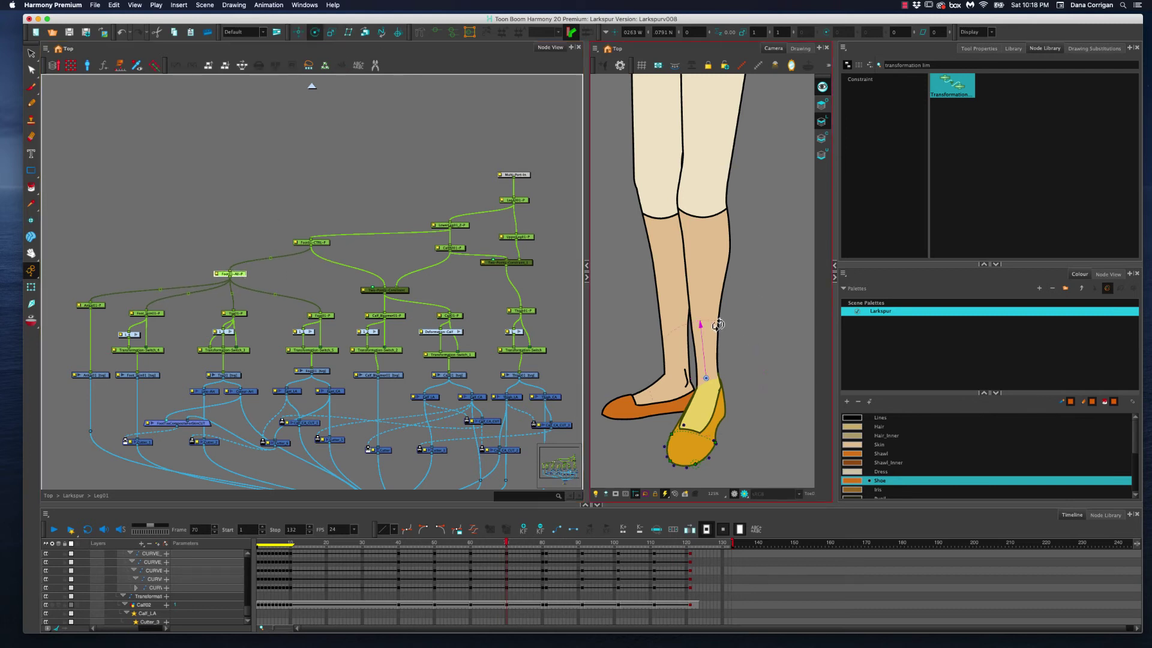
pyautogui.moveTo(718, 325); pyautogui.dragTo(713, 320)
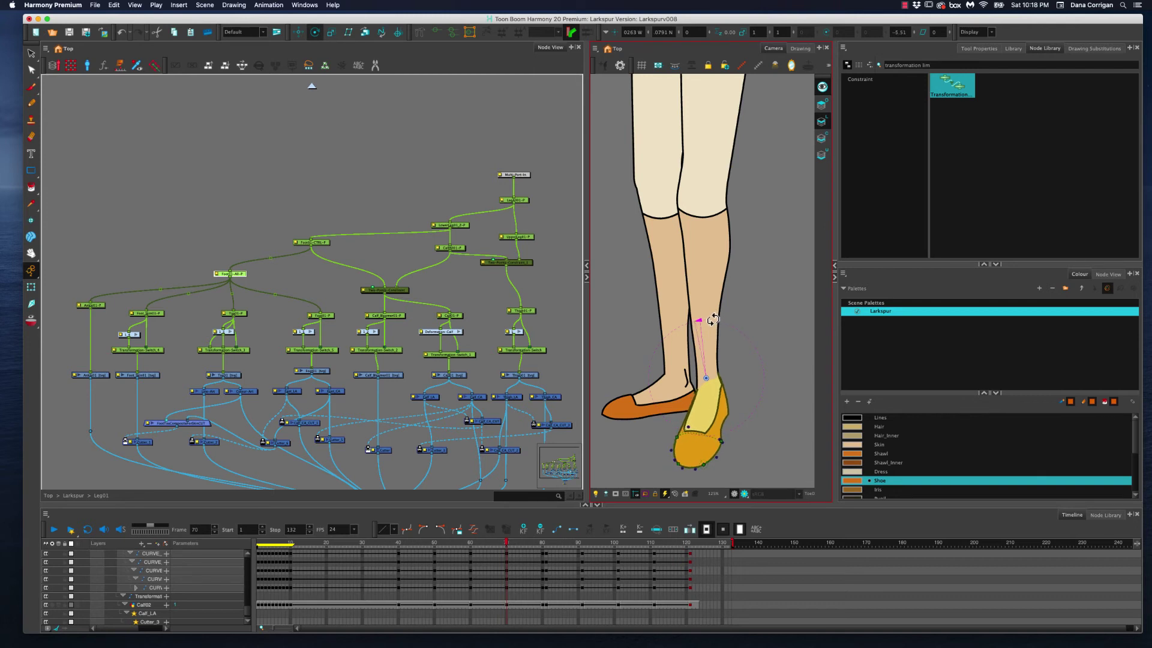
pyautogui.press('super+z')
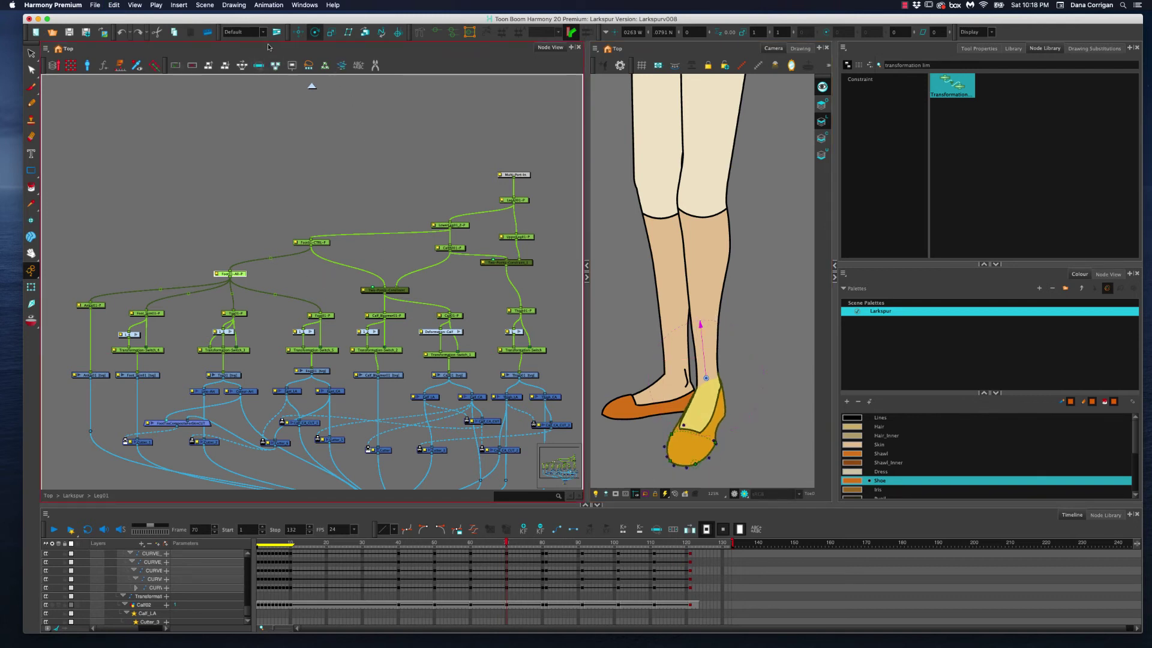
pyautogui.click(298, 31)
pyautogui.moveTo(243, 276); pyautogui.dragTo(246, 274)
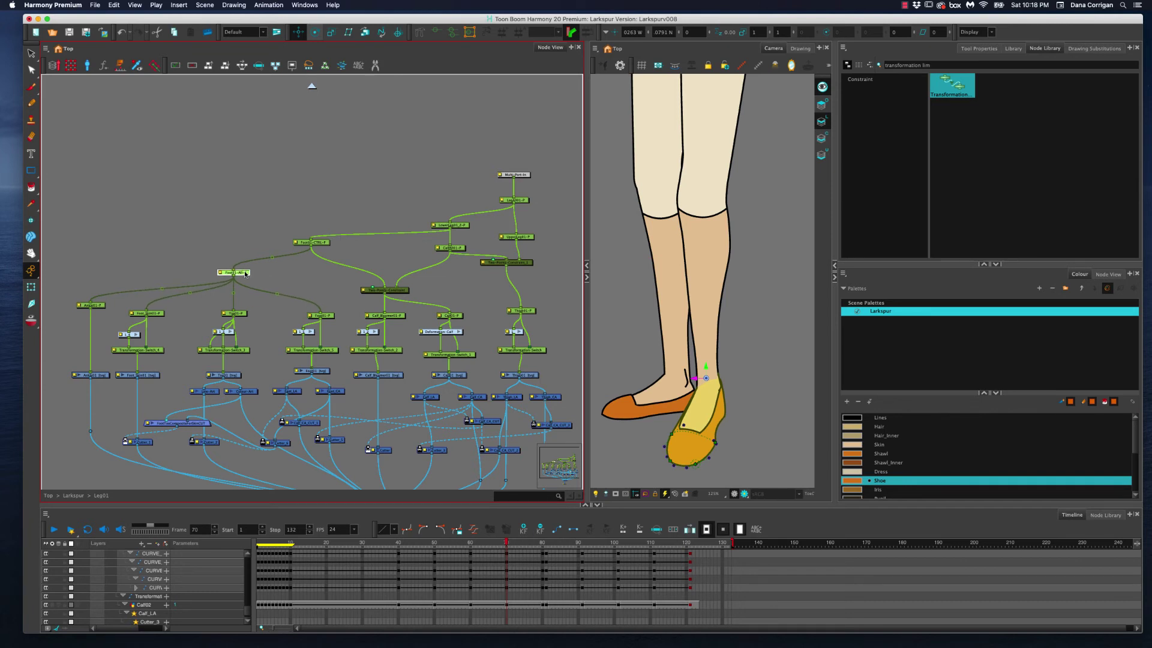
# - Compare the foot control peg with the calf's two-point constraint, try rotating the foot control peg about the ankle and undo it
pyautogui.click(323, 243)
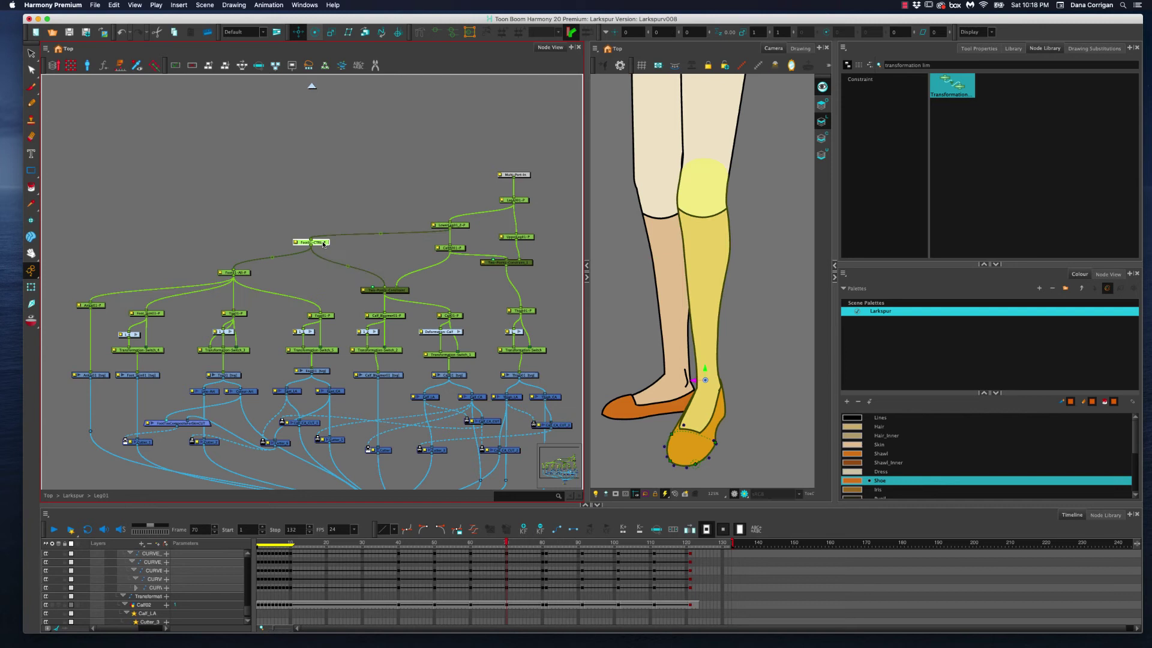
pyautogui.click(403, 293)
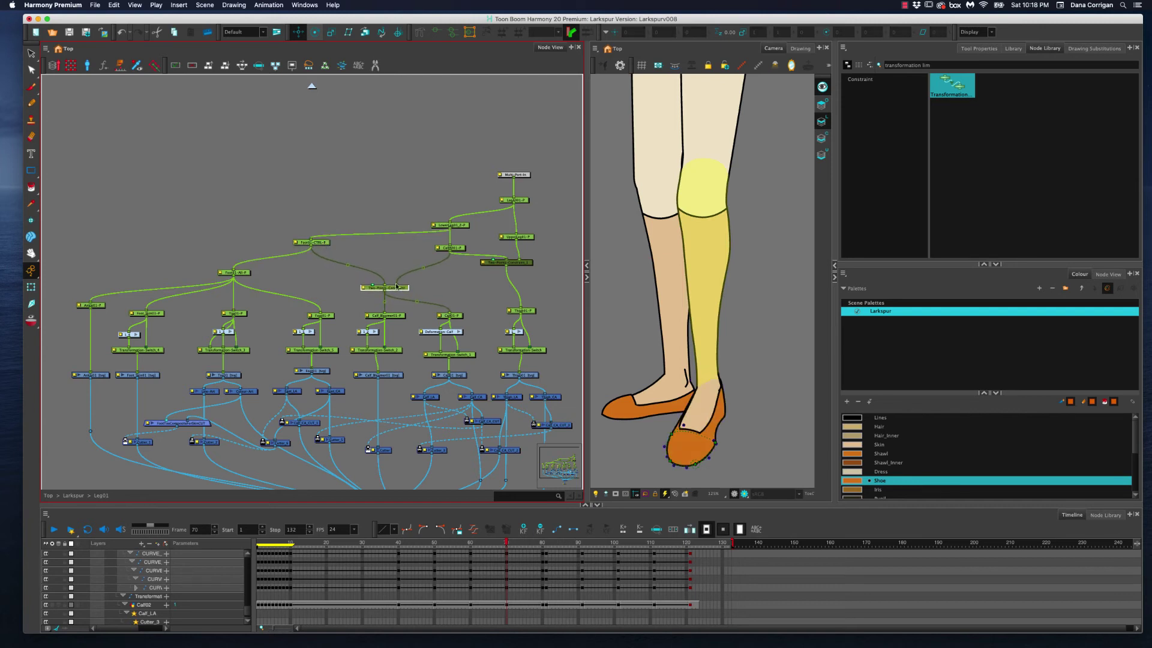
pyautogui.click(327, 242)
pyautogui.click(315, 33)
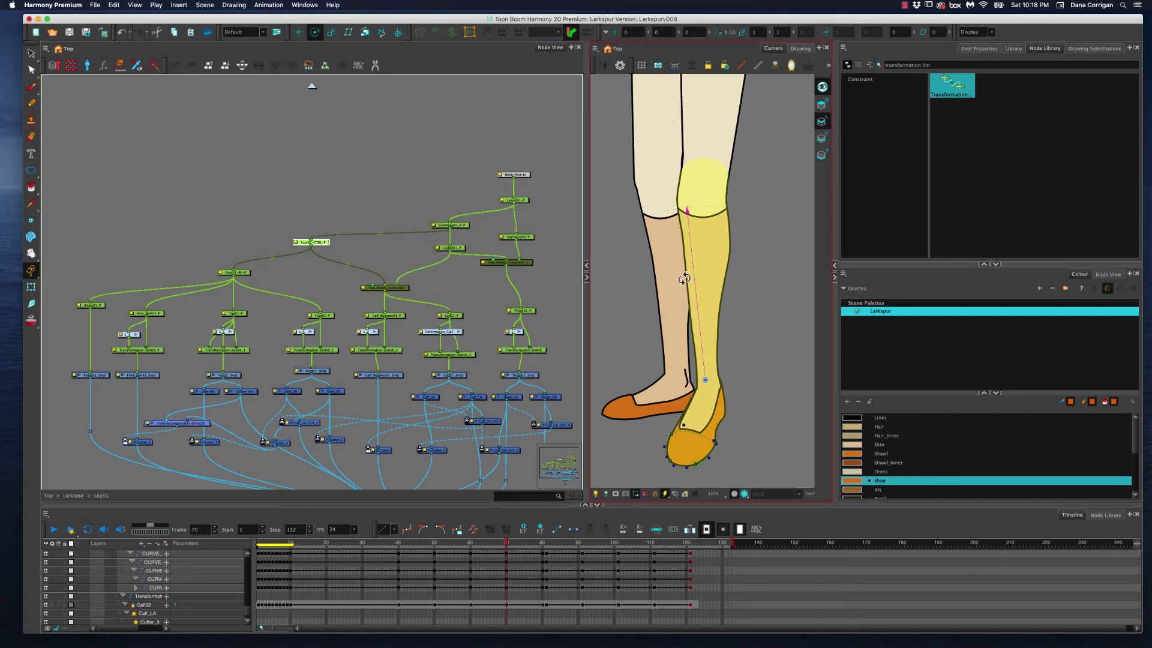
pyautogui.moveTo(764, 216); pyautogui.dragTo(742, 222)
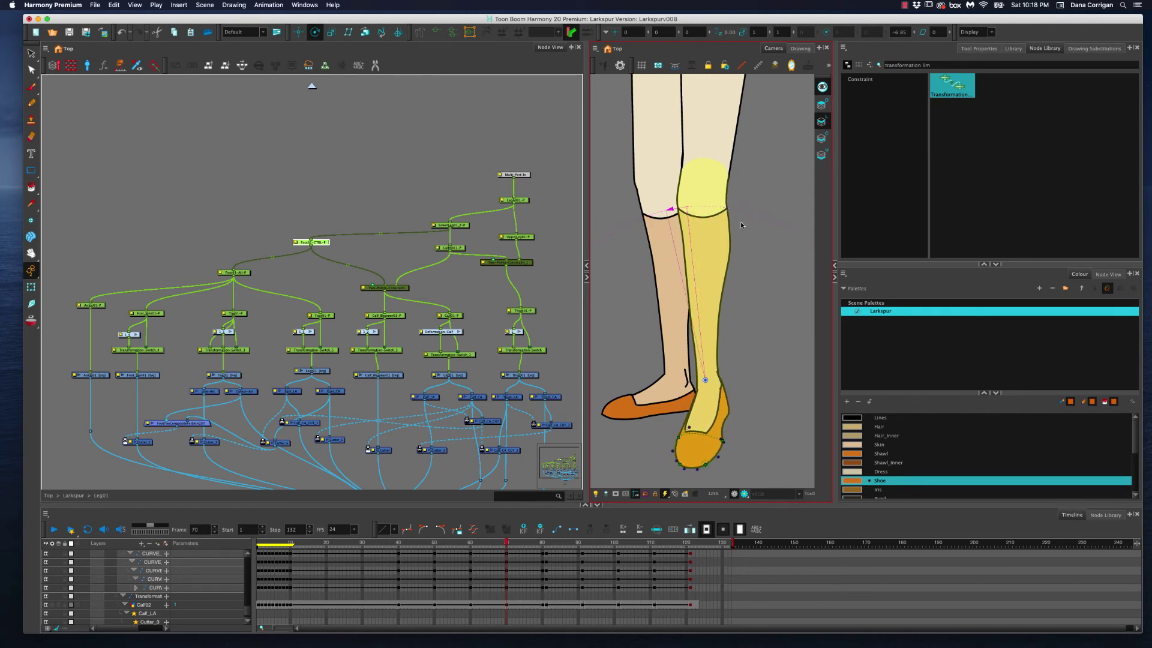
pyautogui.press('super+z')
# - Select the foot control peg and the whole-foot peg in turn to compare their reach, and clear the selection
pyautogui.click(374, 229)
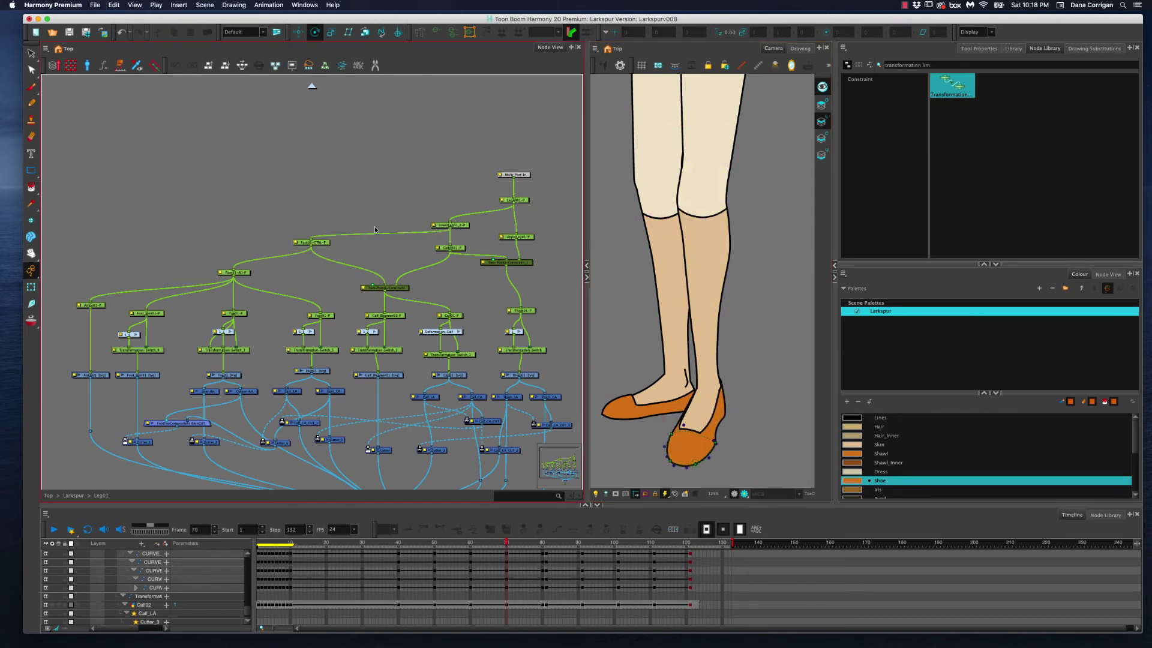
pyautogui.click(317, 242)
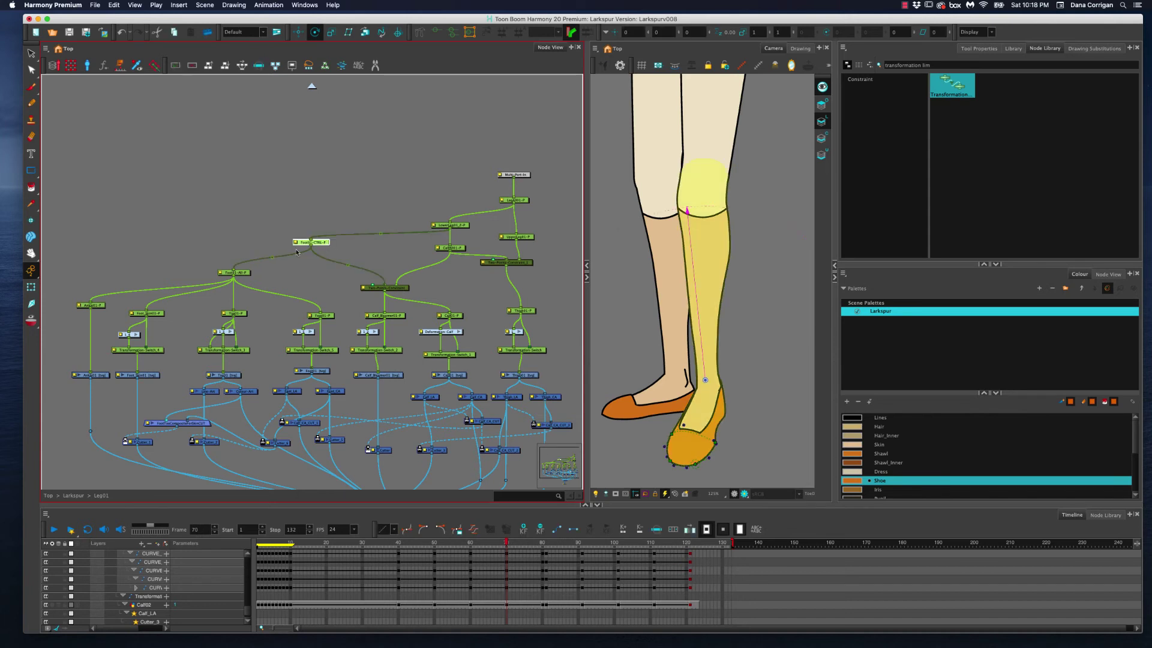
pyautogui.click(245, 272)
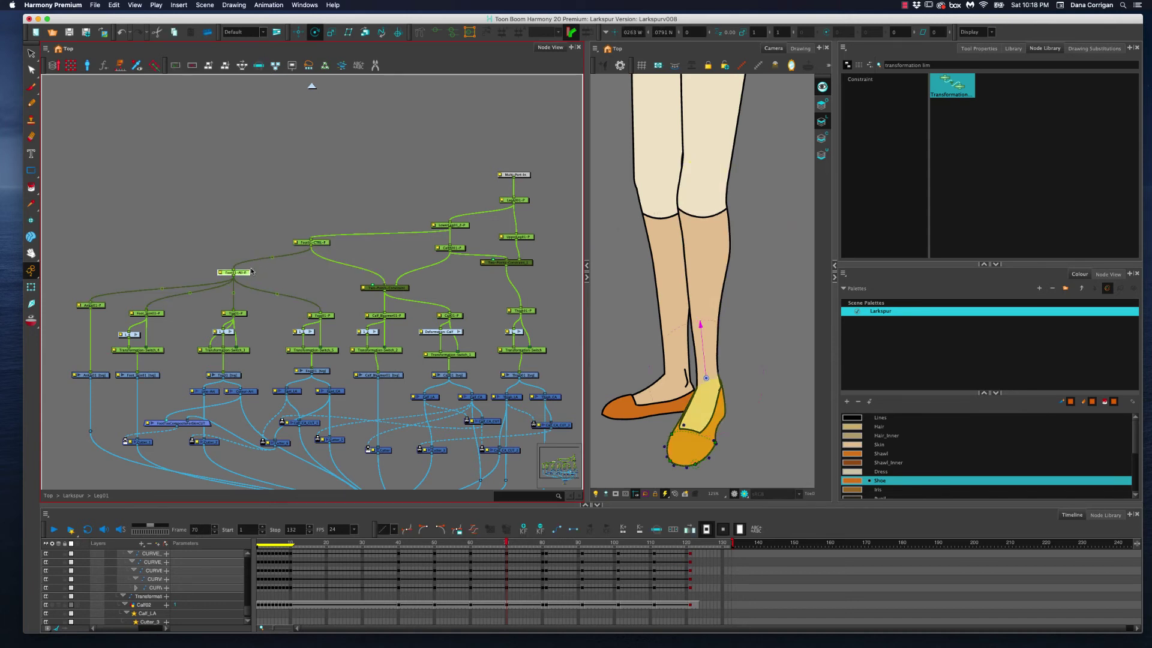
pyautogui.click(342, 227)
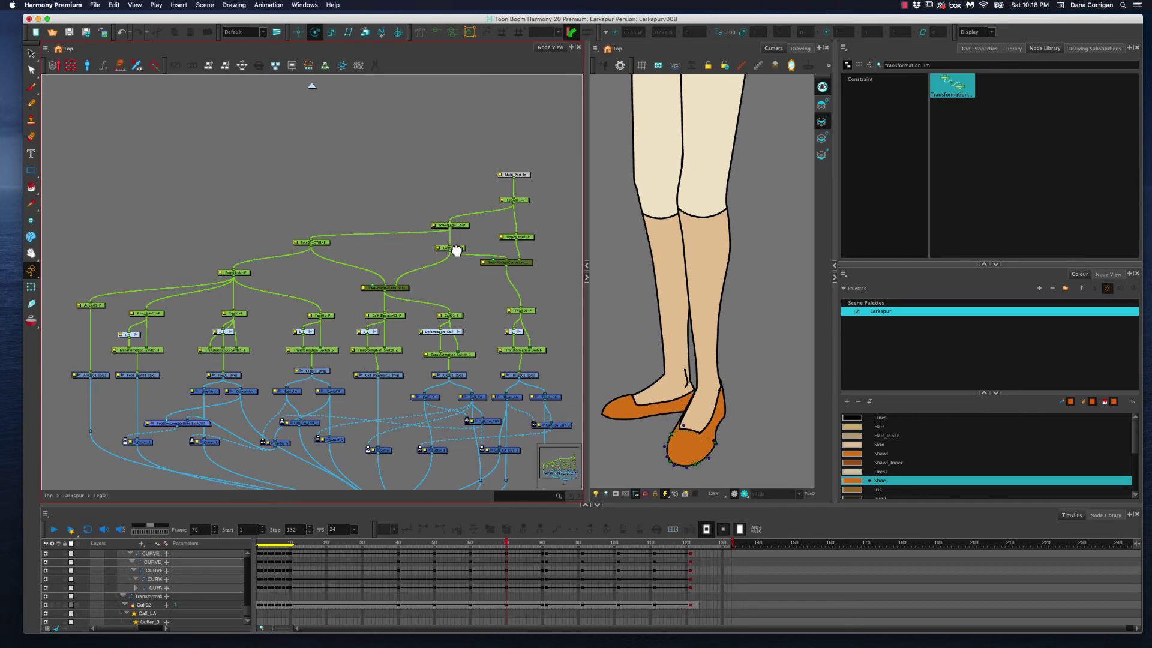
# - Select the lower-leg peg above the calf peg, try shifting the left leg at the knee and undo the change
pyautogui.moveTo(457, 250); pyautogui.dragTo(421, 258)
pyautogui.click(424, 234)
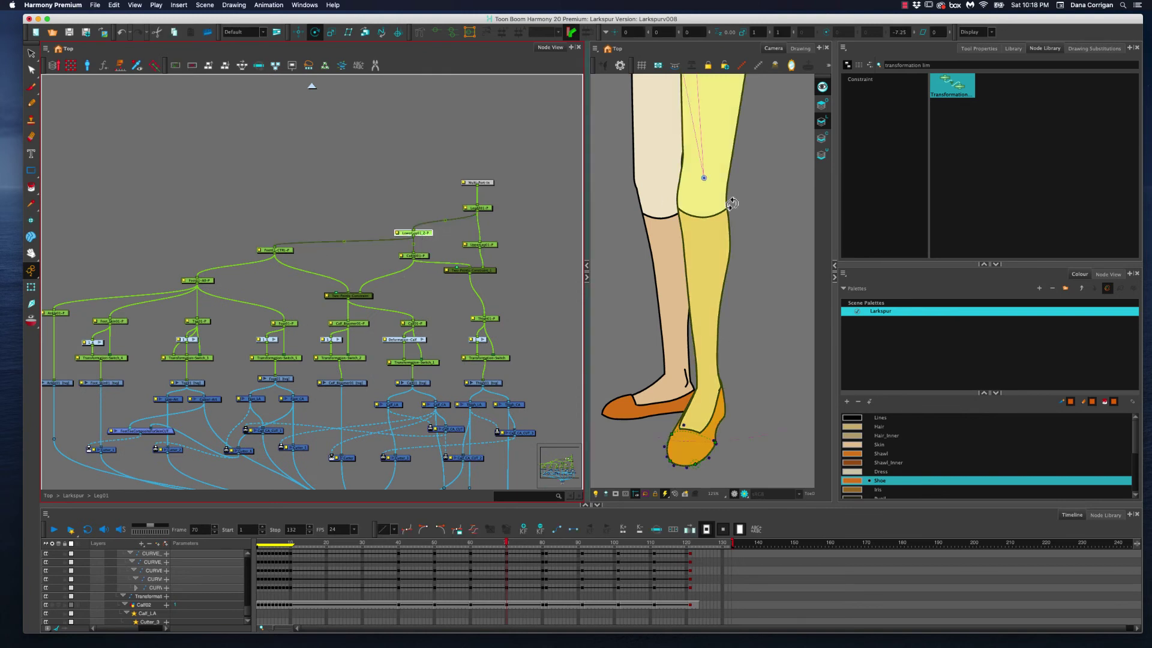
pyautogui.scroll(-3, 762, 209)
pyautogui.moveTo(755, 205); pyautogui.dragTo(675, 250)
pyautogui.click(299, 33)
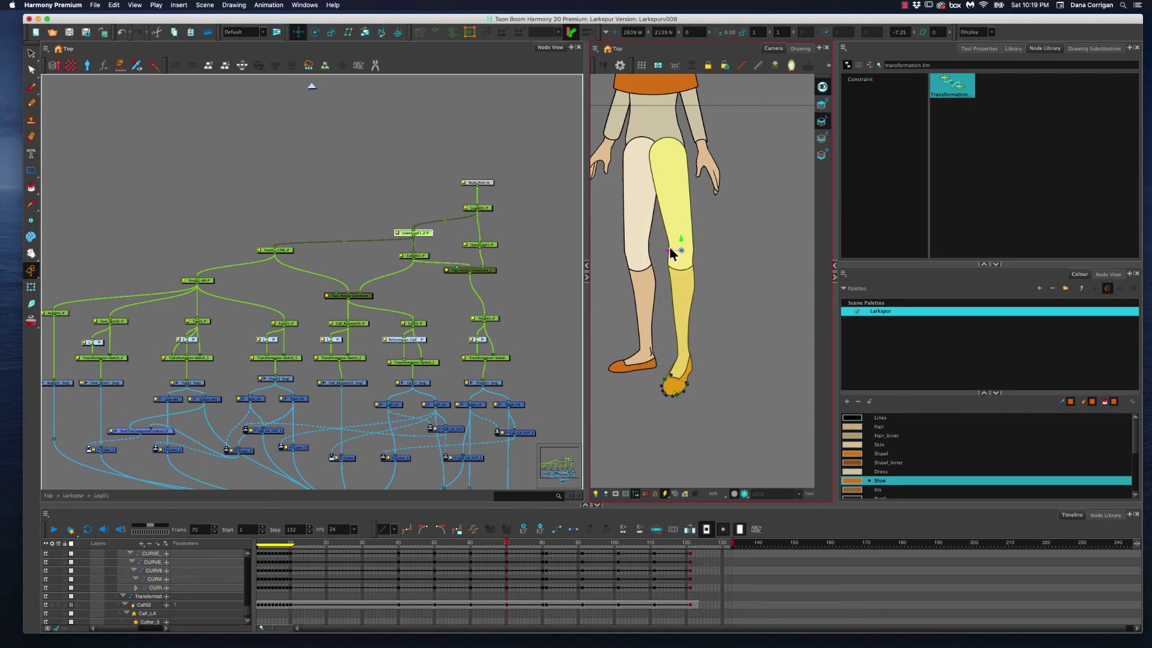
pyautogui.press('super+z')
# - Select the lower-leg peg, foot control peg, calf peg and calf two-point constraint to compare which leg parts each drives
pyautogui.moveTo(420, 240); pyautogui.dragTo(415, 235)
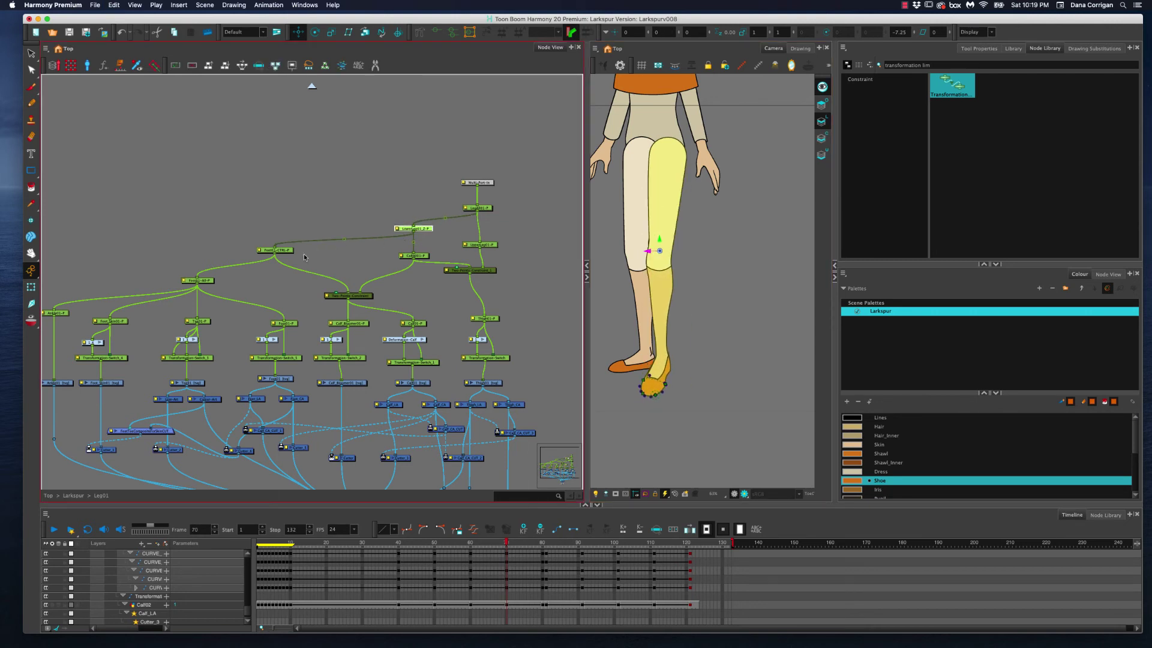
pyautogui.moveTo(289, 252); pyautogui.dragTo(290, 253)
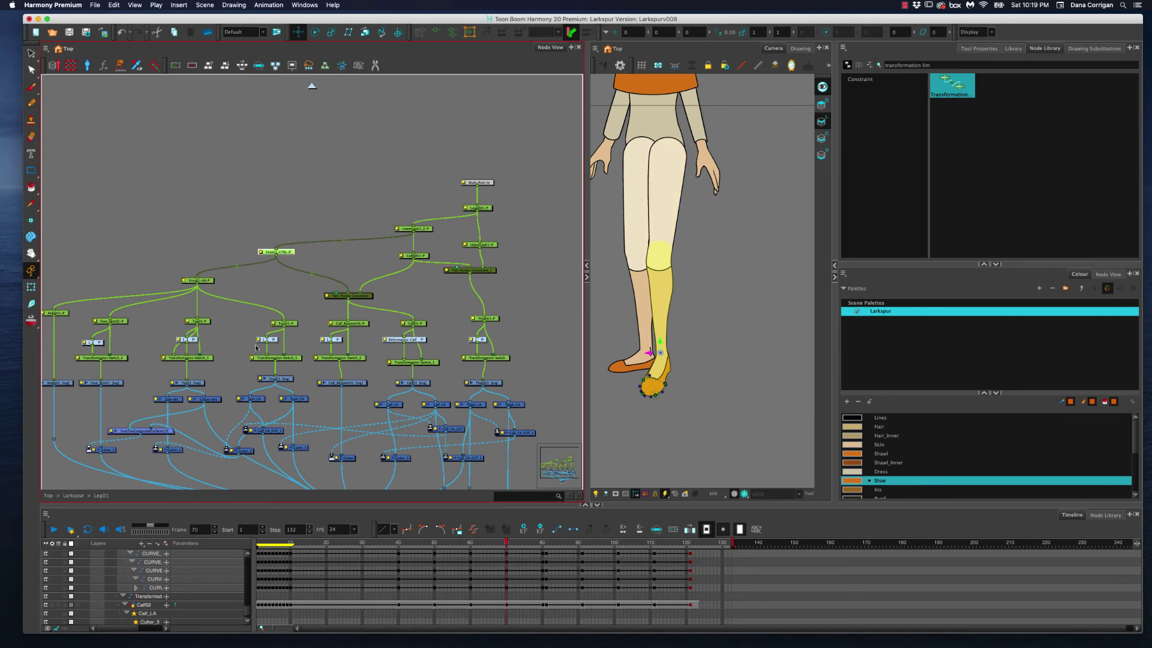
pyautogui.moveTo(425, 230); pyautogui.dragTo(426, 227)
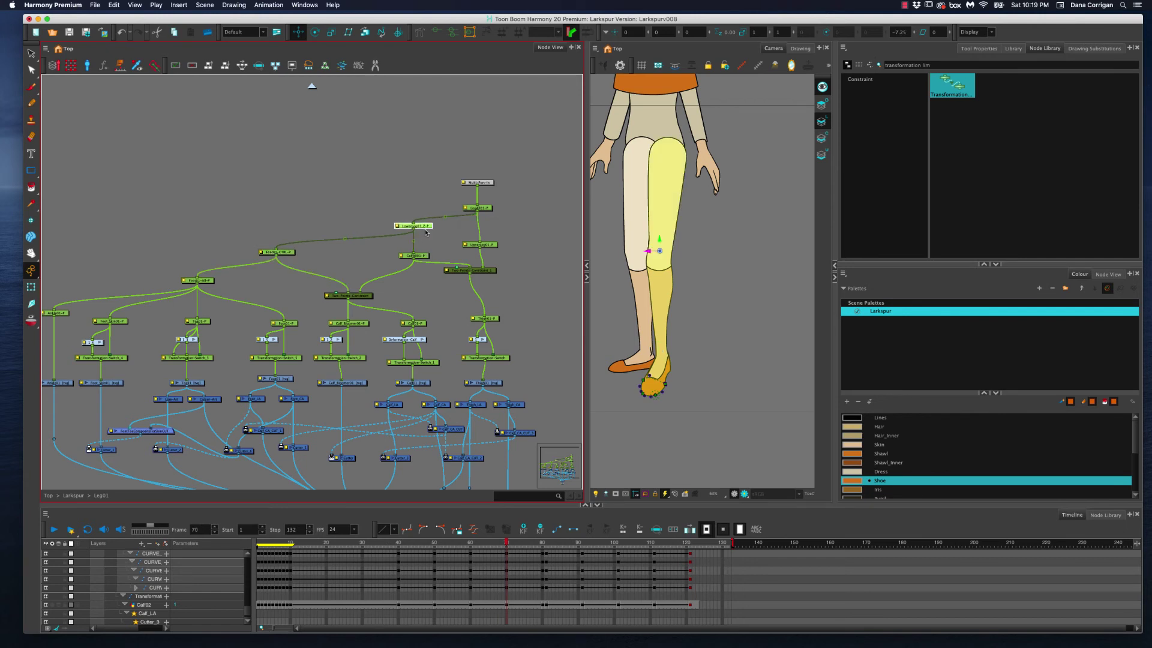
pyautogui.click(422, 256)
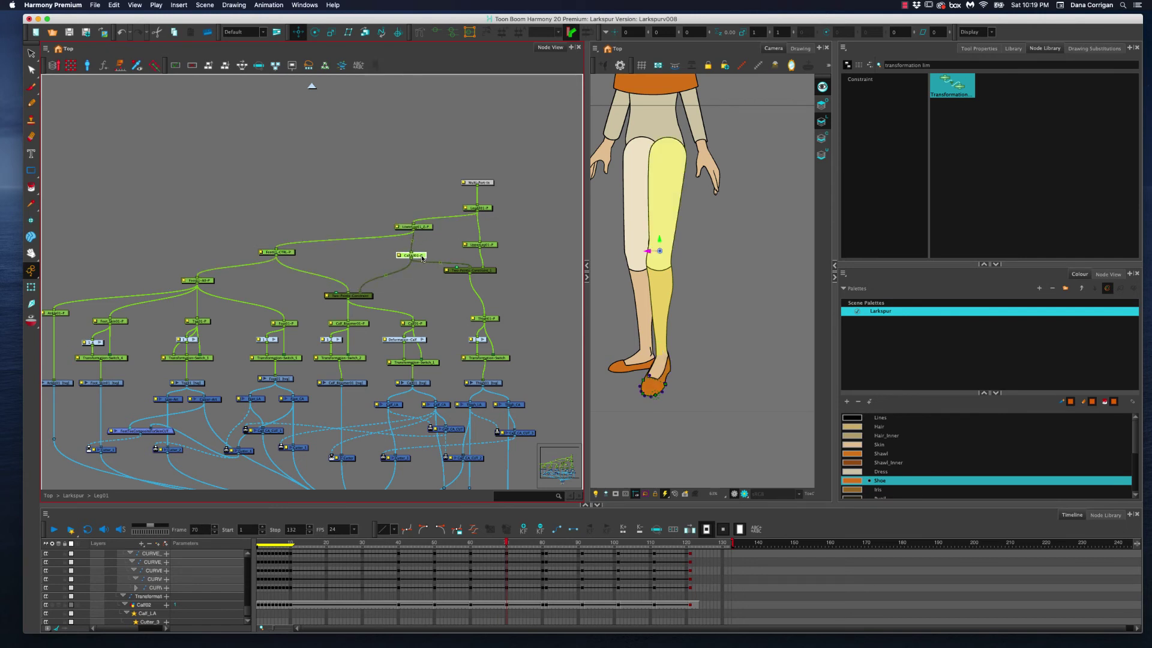
pyautogui.moveTo(421, 256); pyautogui.dragTo(423, 256)
pyautogui.click(370, 297)
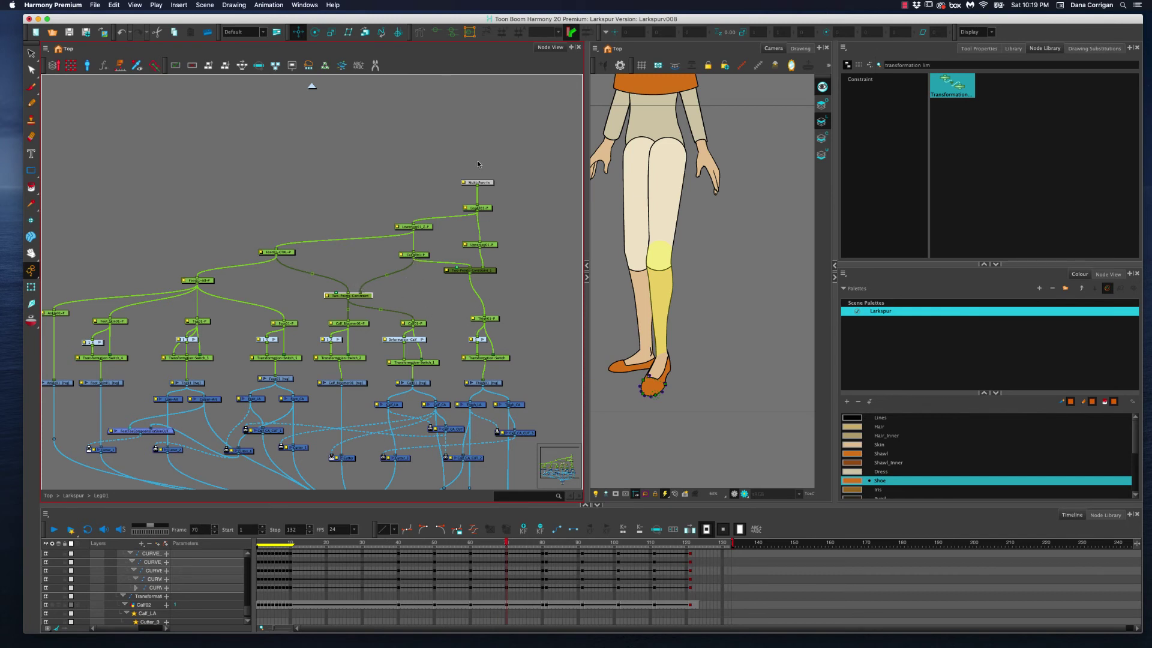
# - Try moving the left knee with the lower-leg peg and with the calf peg, undoing each move
pyautogui.click(427, 227)
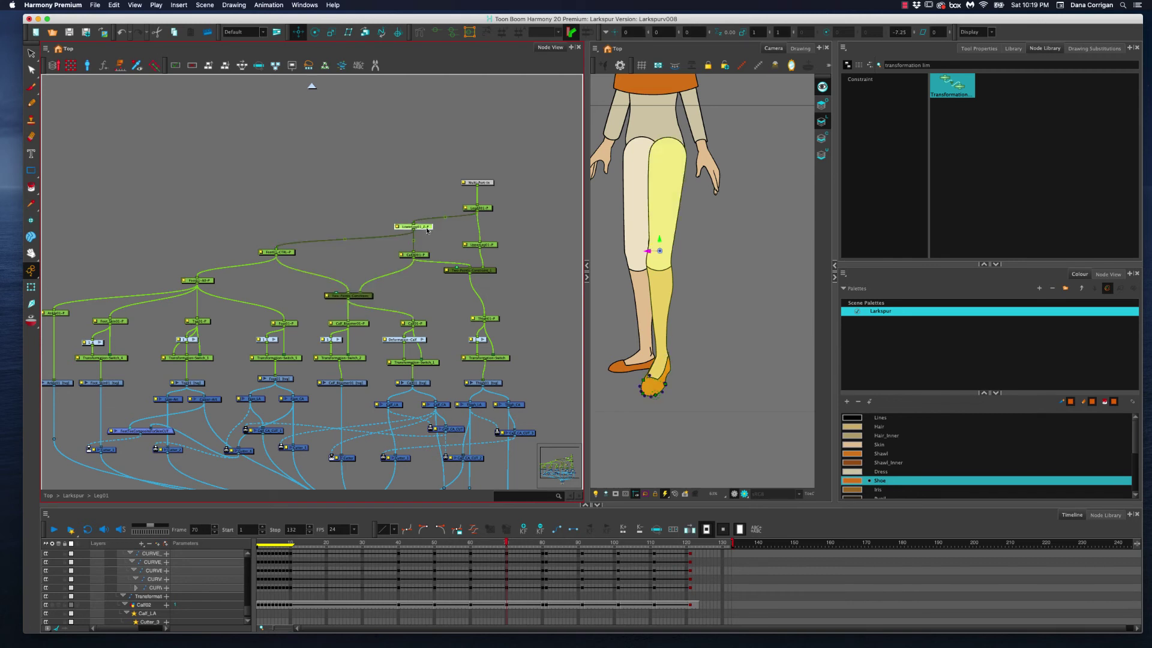
pyautogui.moveTo(649, 251); pyautogui.dragTo(663, 254)
pyautogui.press('super+z')
pyautogui.click(424, 254)
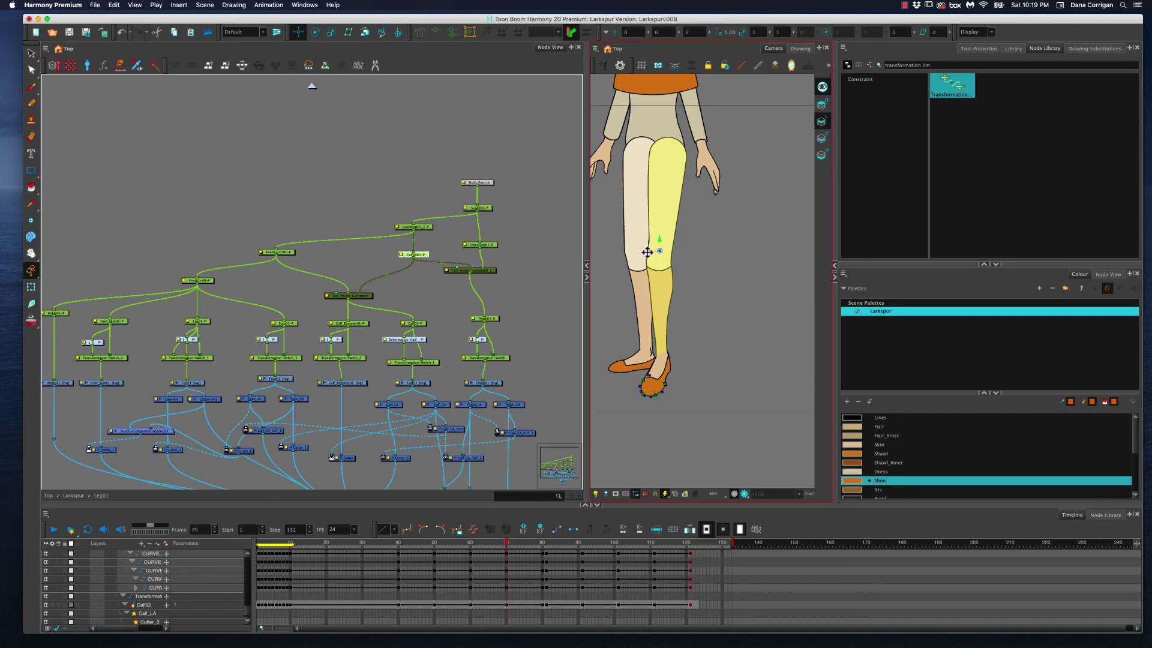
pyautogui.moveTo(655, 253)
pyautogui.mouseDown()
pyautogui.moveTo(628, 251)
pyautogui.moveTo(661, 253)
pyautogui.moveTo(650, 254)
pyautogui.mouseUp()
pyautogui.press('super+z')
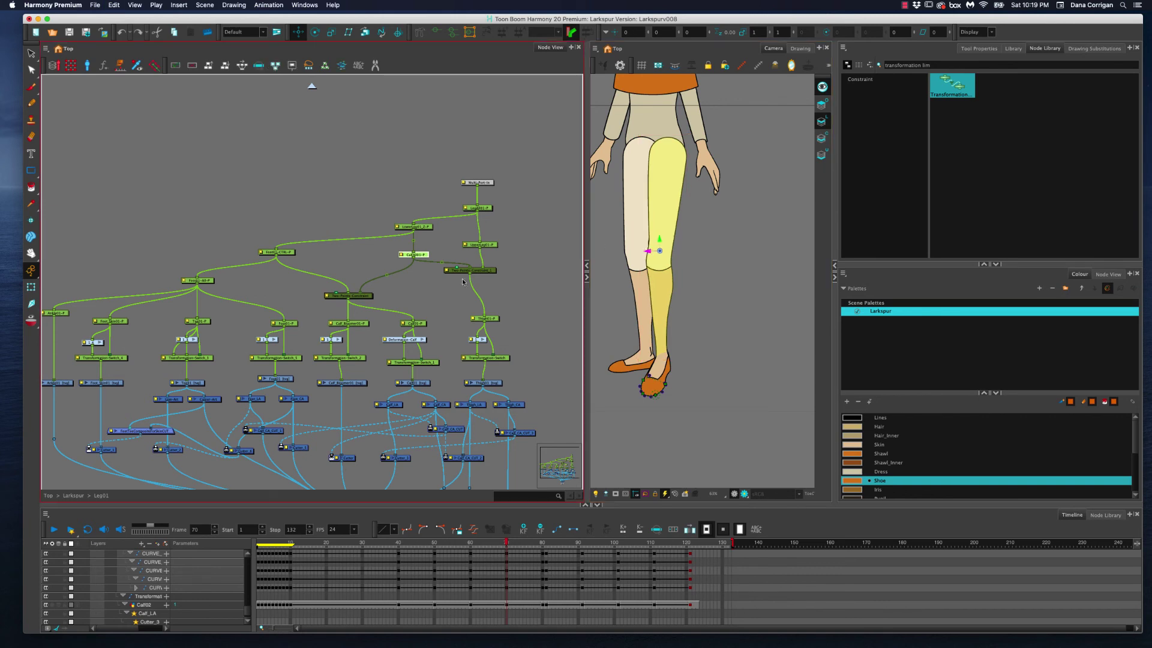
# - Move the thigh's two-point constraint node closer above the thigh segment peg and select the calf peg that feeds it
pyautogui.moveTo(492, 274); pyautogui.dragTo(507, 287)
pyautogui.click(490, 318)
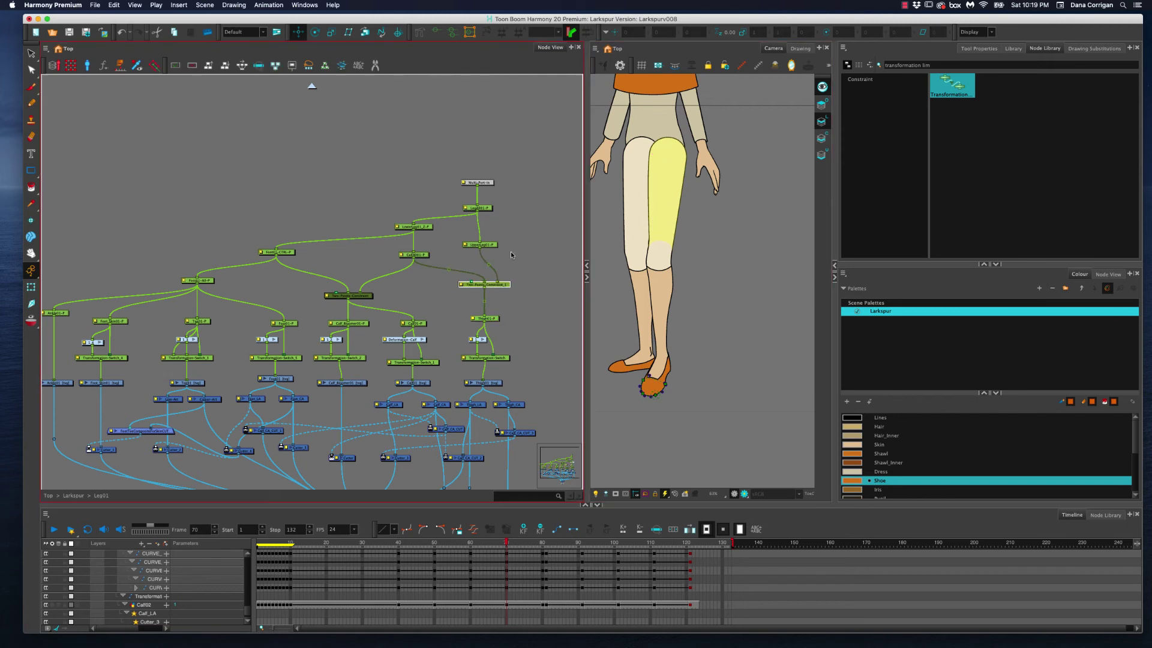
pyautogui.click(424, 257)
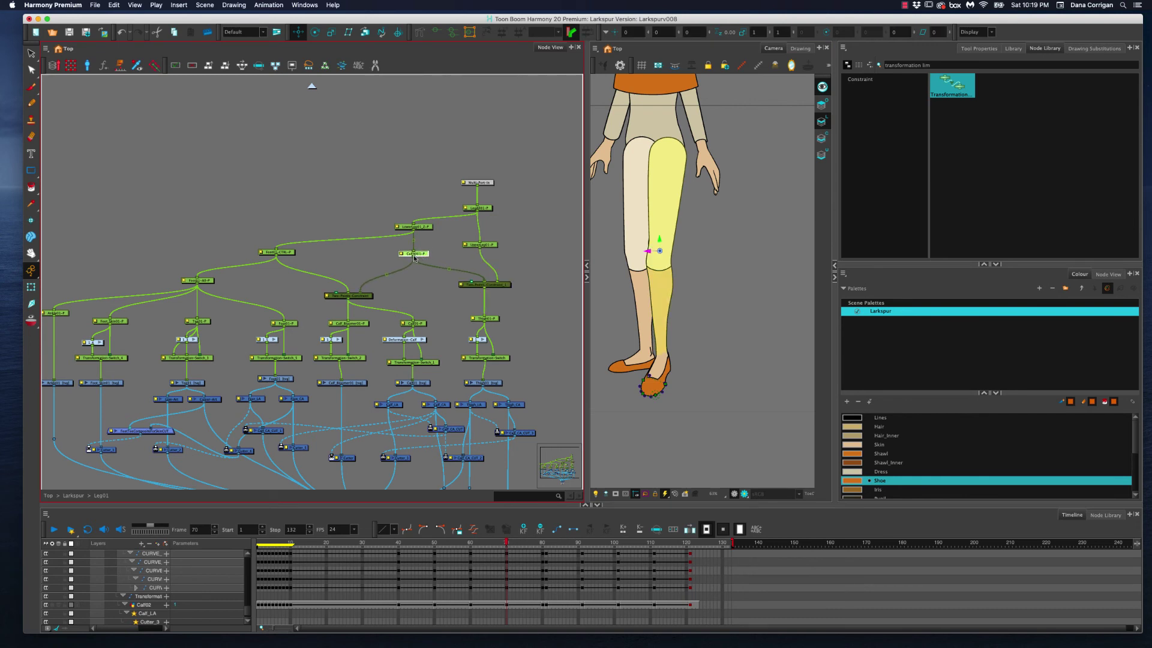
# - Try moving the left thigh with the upper-leg peg, check the whole-leg peg above it and undo the movement
pyautogui.click(490, 244)
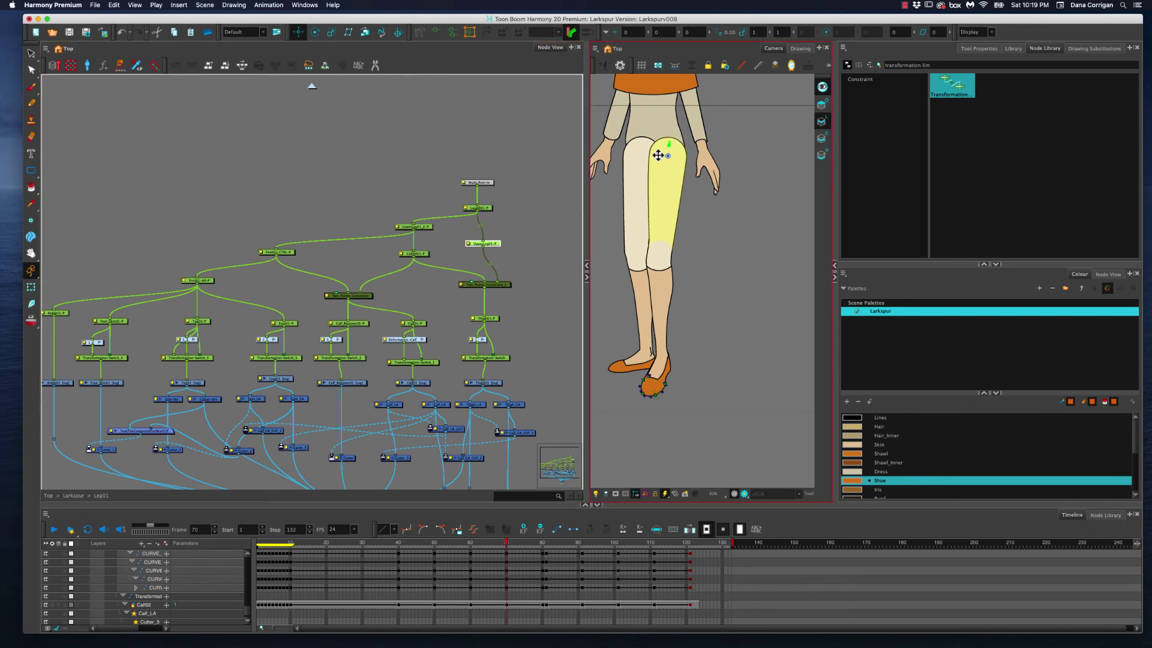
pyautogui.moveTo(654, 156); pyautogui.dragTo(715, 150)
pyautogui.press('super+z')
pyautogui.click(489, 210)
pyautogui.press('super+z')
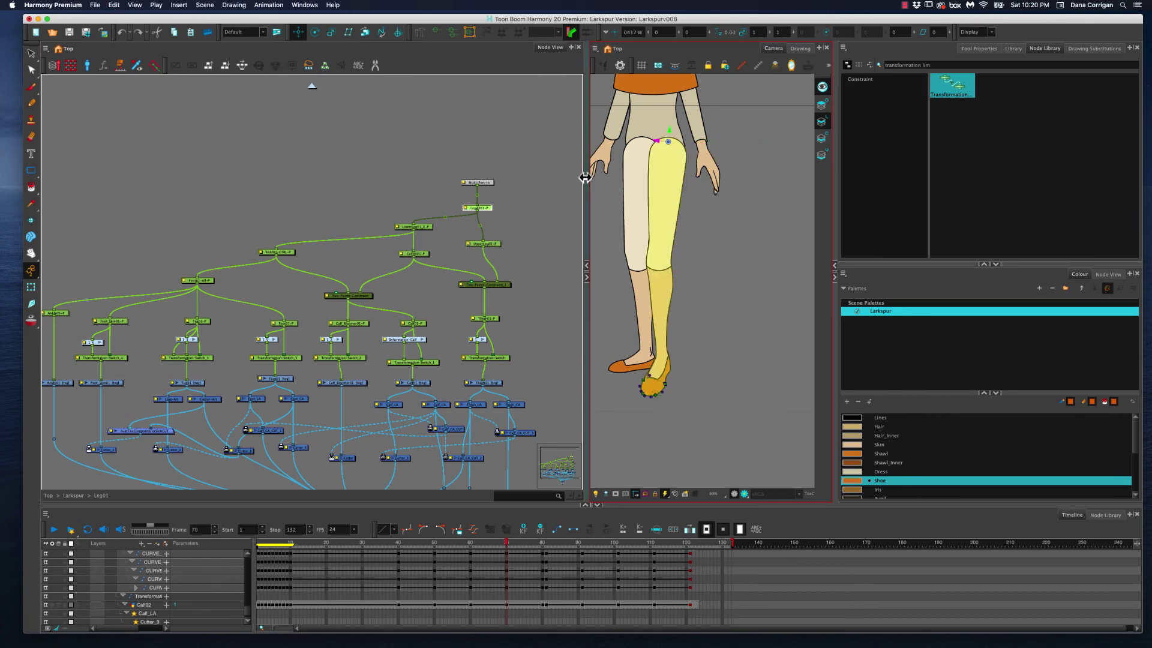
# - Select the foot drawings, the foot segment's cutter and the composite beside it to examine how the foot artwork is connected
pyautogui.moveTo(371, 236); pyautogui.dragTo(414, 171)
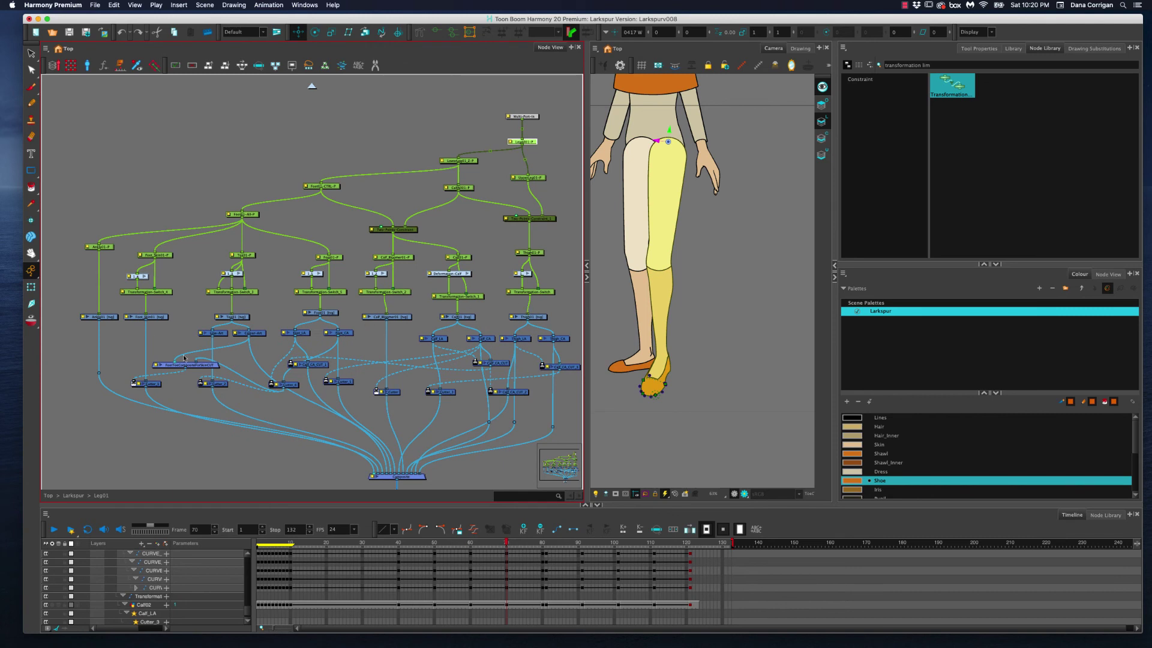
pyautogui.click(110, 318)
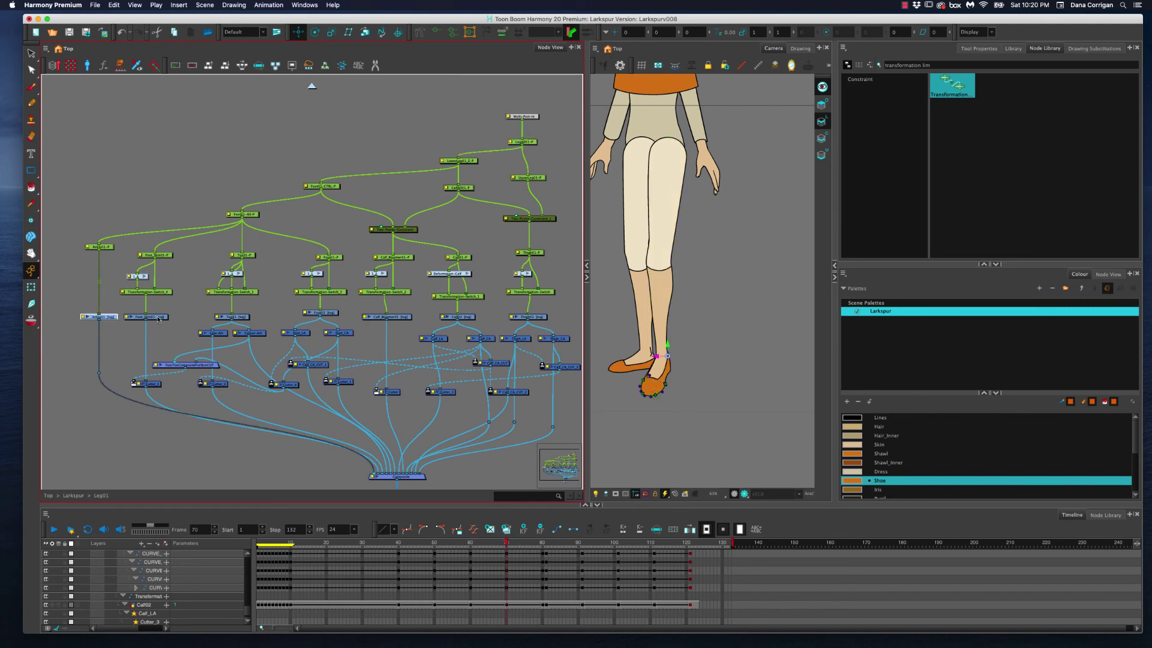
pyautogui.click(156, 318)
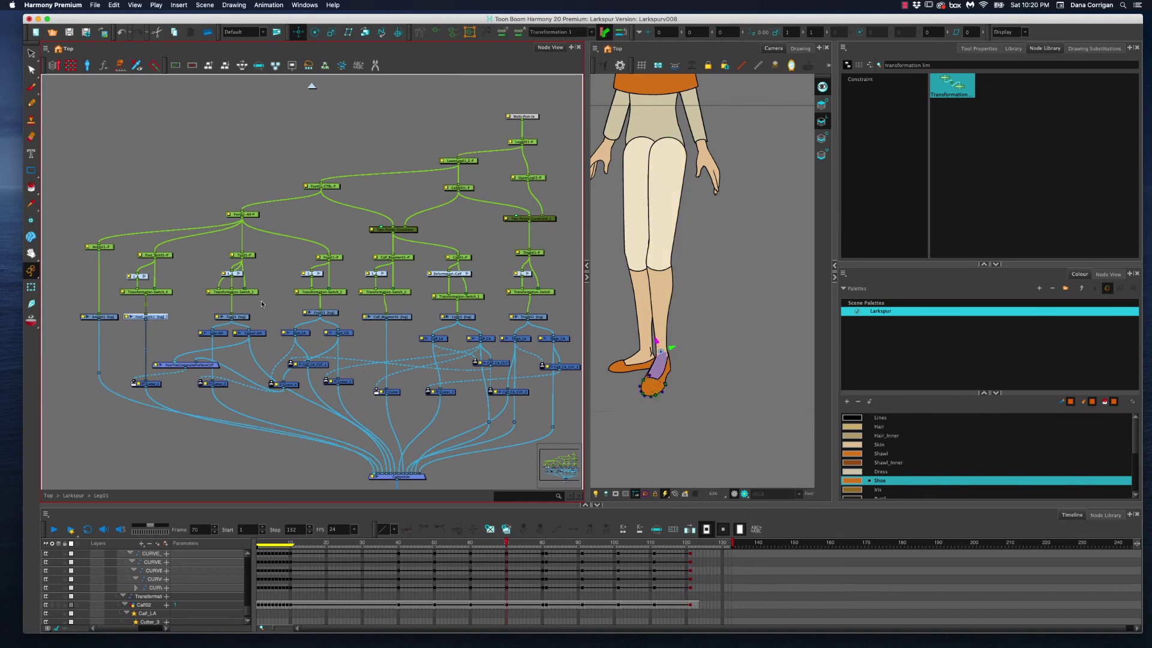
pyautogui.click(247, 317)
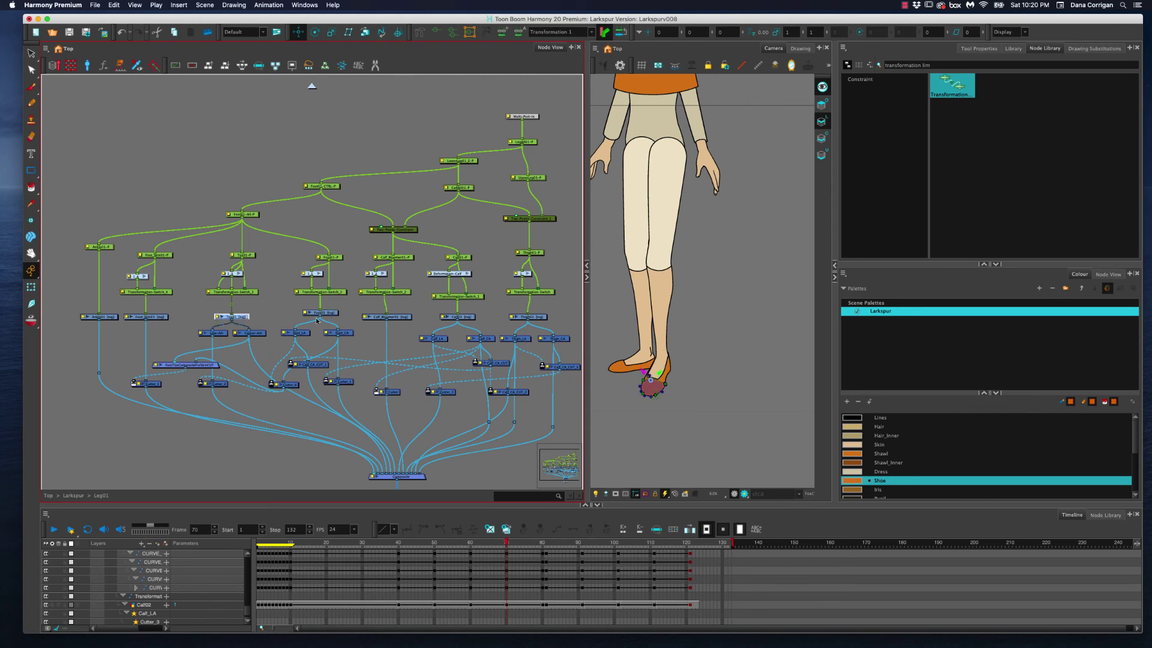
pyautogui.click(161, 319)
pyautogui.click(156, 384)
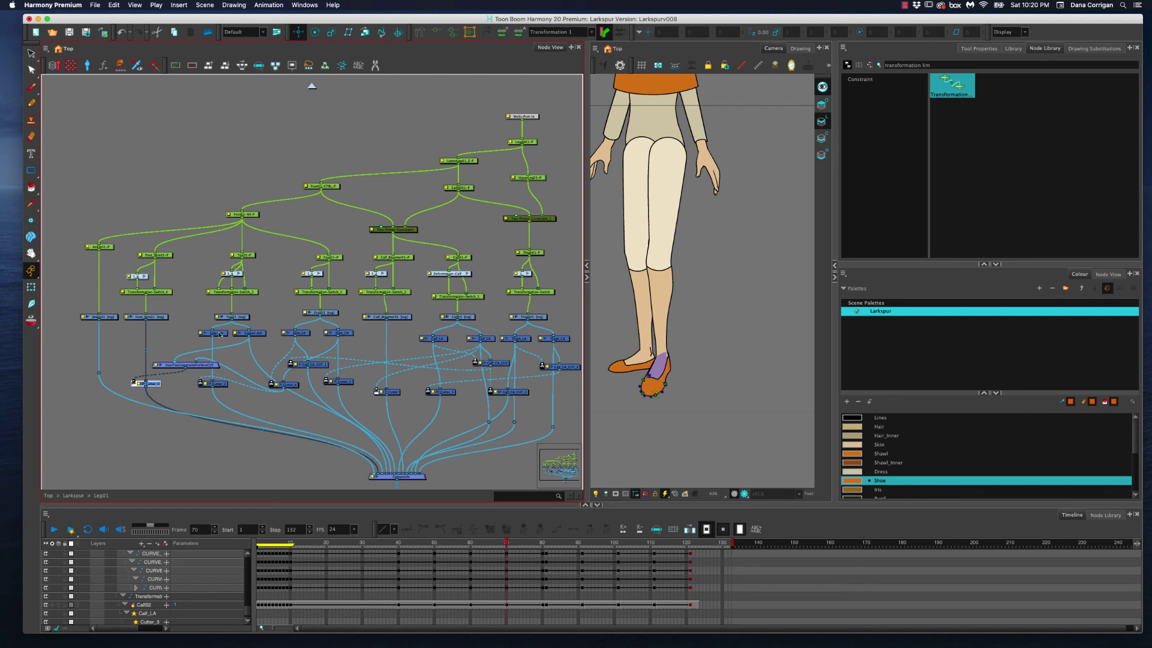
pyautogui.click(207, 366)
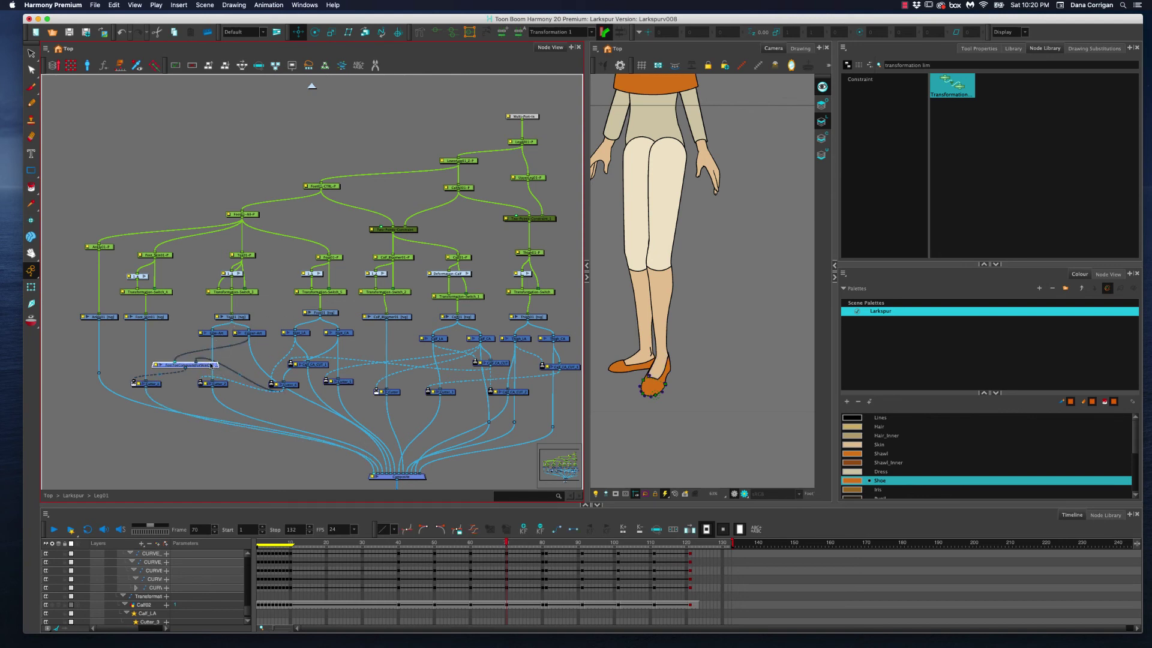
# - Select the foot composite, the neighbouring cutter and the two drawings above it to examine how the cutter is connected
pyautogui.moveTo(211, 365); pyautogui.dragTo(208, 364)
pyautogui.moveTo(203, 368); pyautogui.dragTo(207, 366)
pyautogui.click(285, 386)
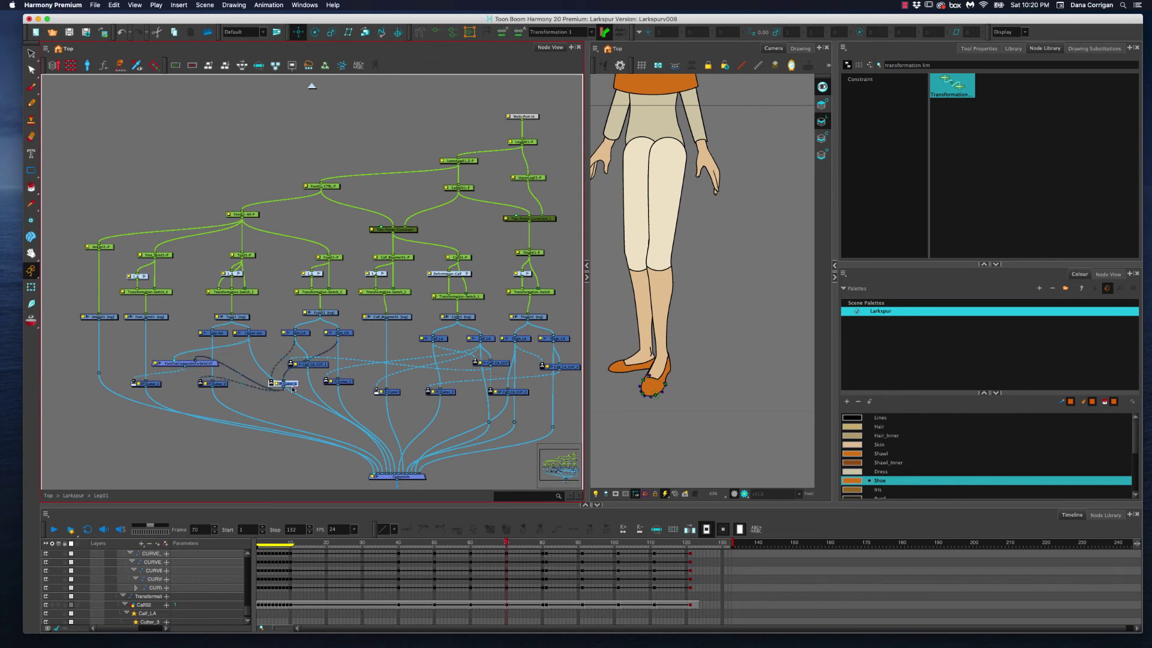
pyautogui.click(302, 334)
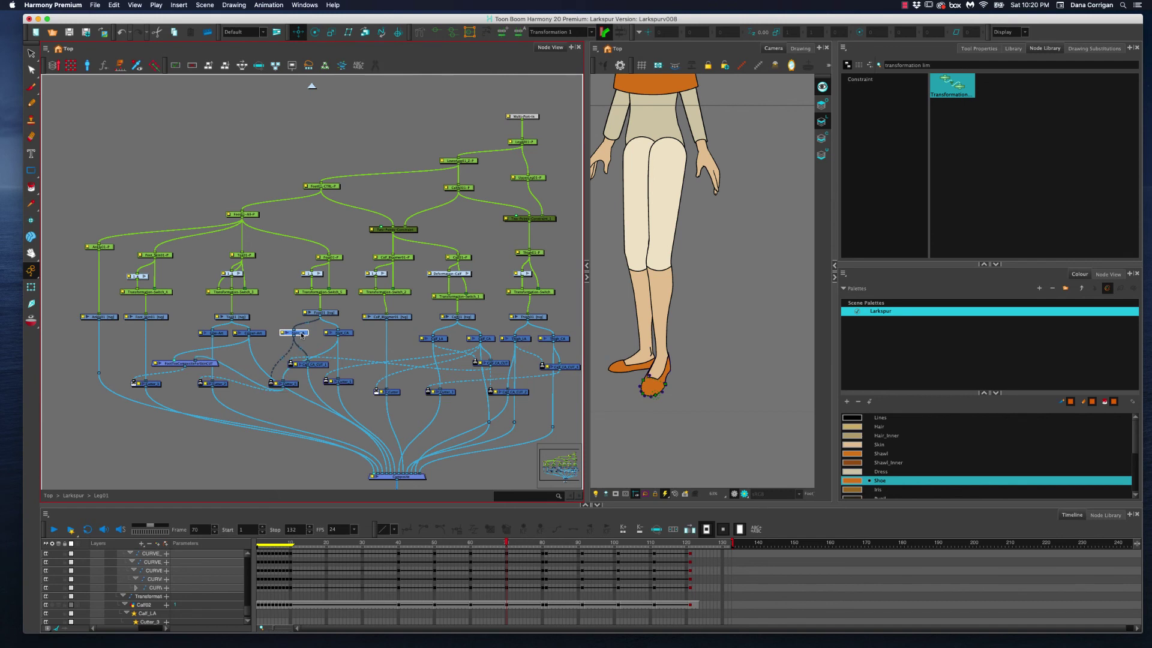
pyautogui.click(346, 335)
pyautogui.moveTo(348, 334); pyautogui.dragTo(345, 334)
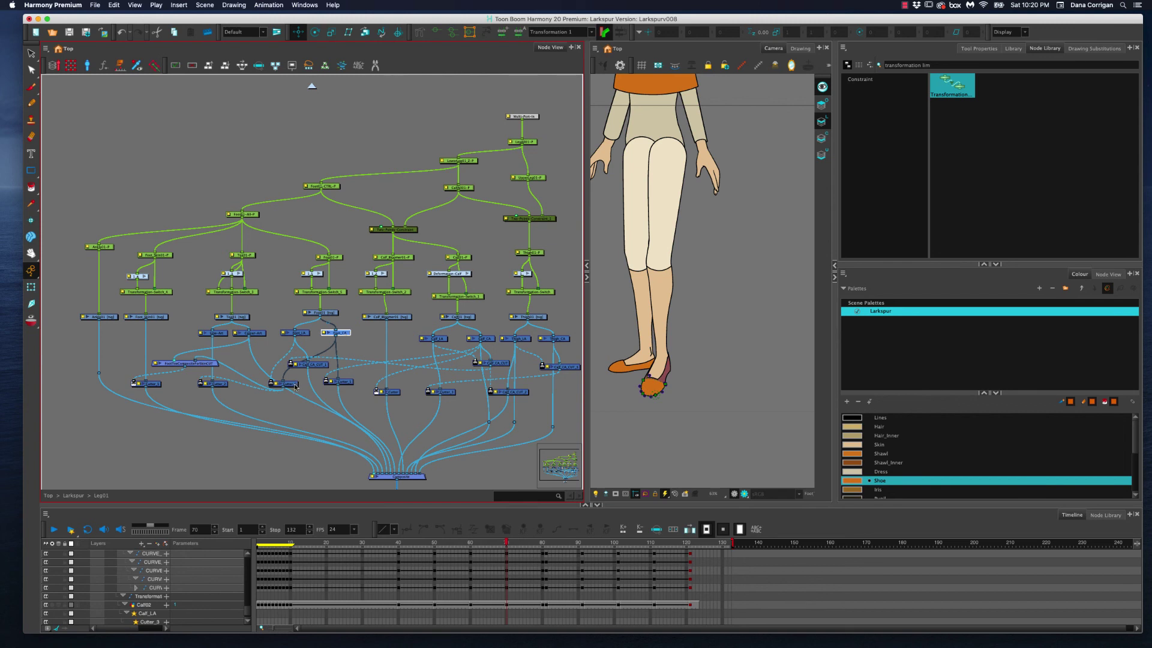
pyautogui.click(294, 385)
pyautogui.moveTo(287, 384); pyautogui.dragTo(284, 382)
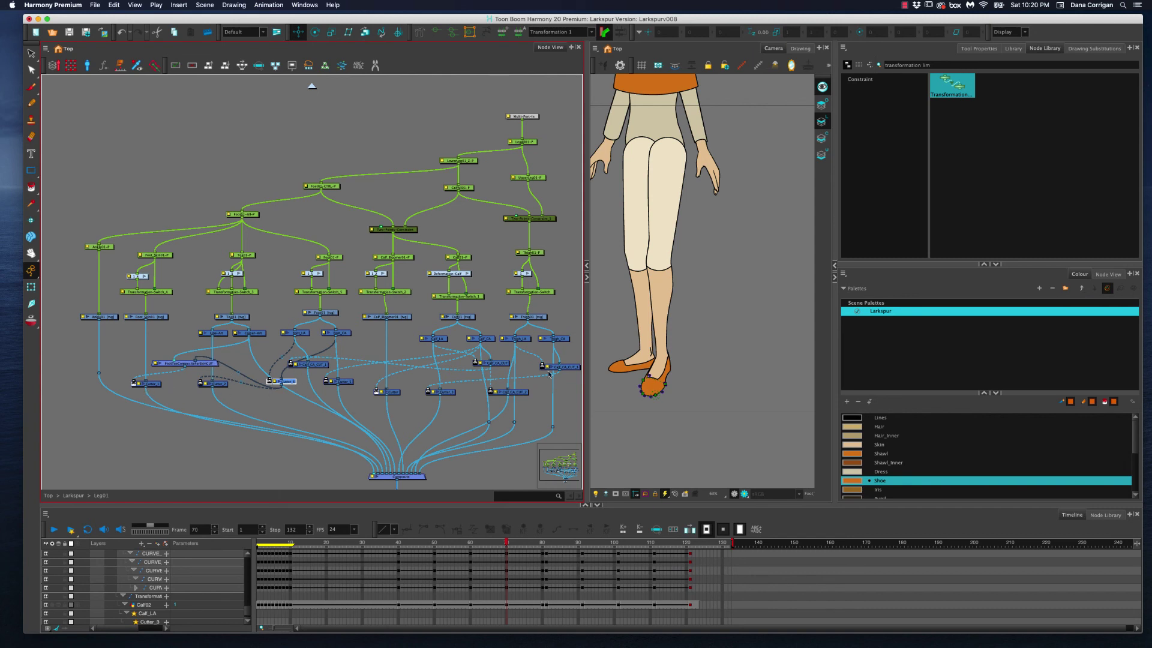
# - View the character's back poses at frames 116, 40 and 41 to compare the feet and legs, showing the full figure
pyautogui.moveTo(507, 543); pyautogui.dragTo(671, 520)
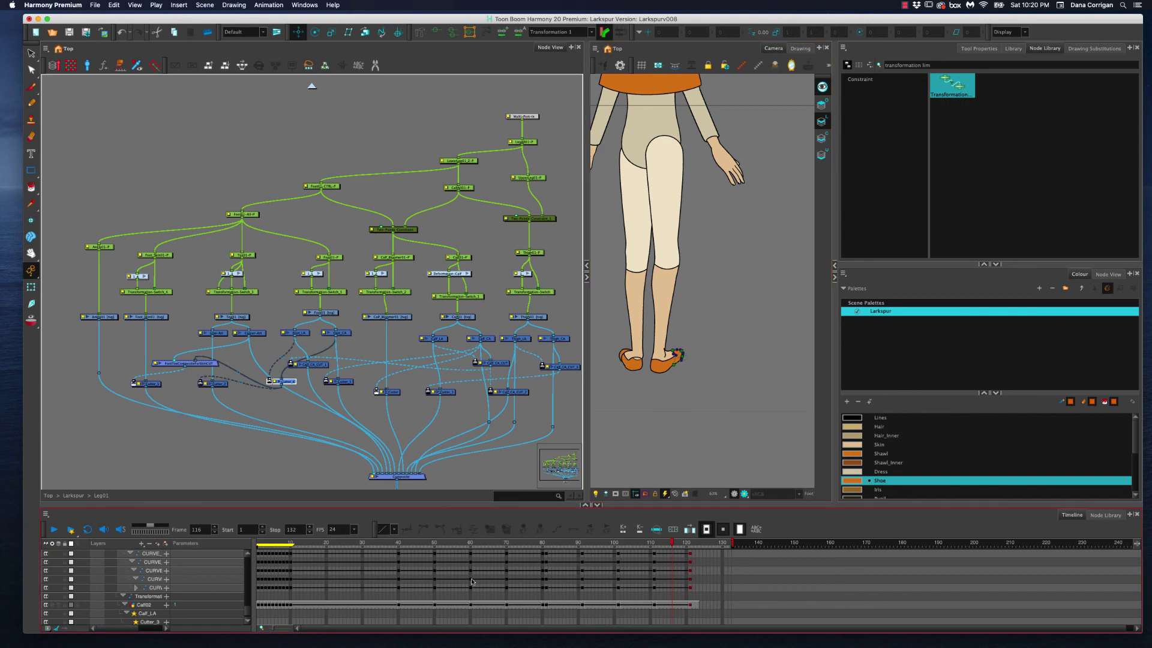
pyautogui.click(398, 543)
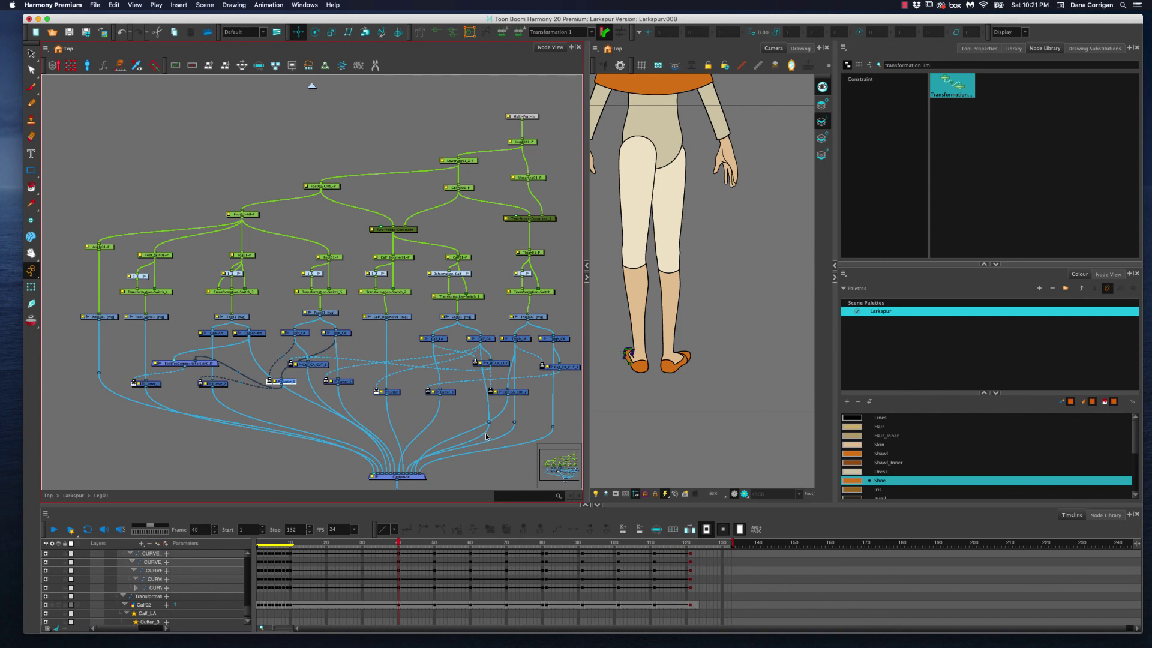
pyautogui.moveTo(400, 543)
pyautogui.mouseDown()
pyautogui.moveTo(441, 546)
pyautogui.moveTo(401, 545)
pyautogui.mouseUp()
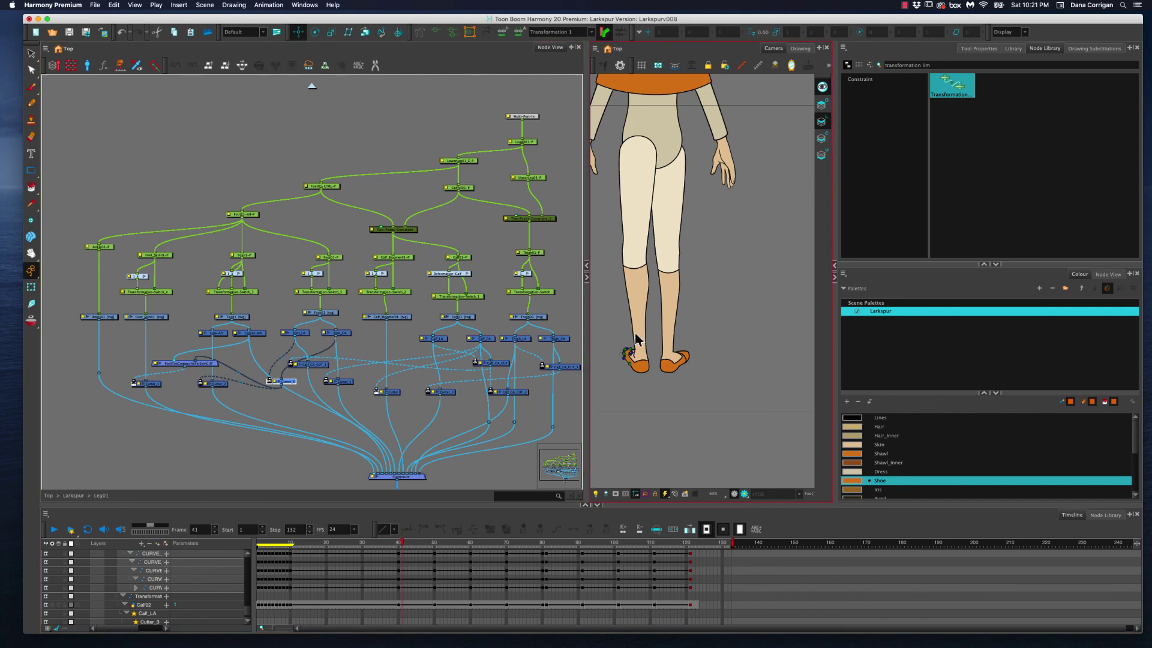
pyautogui.moveTo(711, 285); pyautogui.dragTo(713, 339)
pyautogui.press('2')
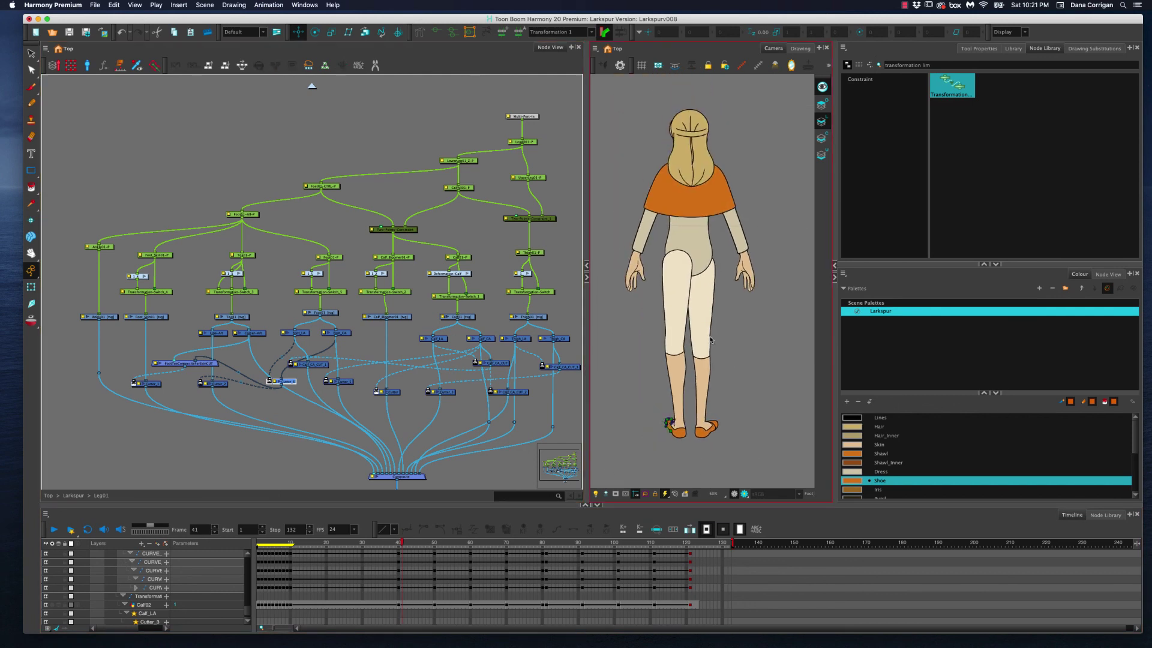
# - Go up to the Larkspur group's network and try moving both legs with the BodyLower-P peg
pyautogui.click(447, 321)
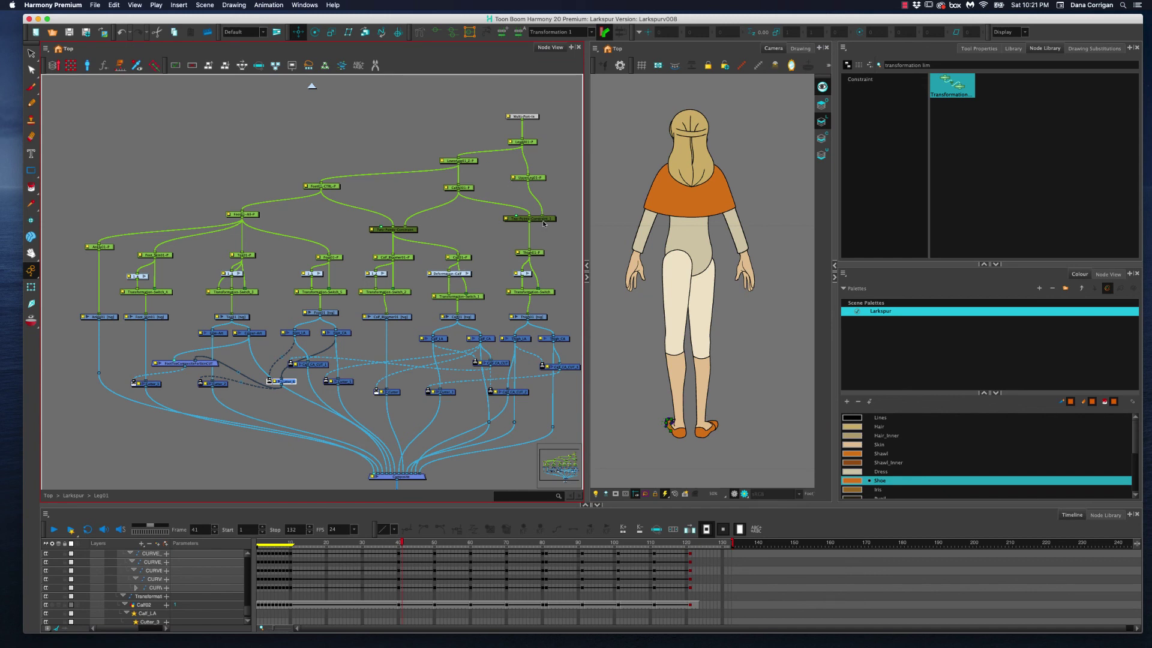
pyautogui.click(629, 227)
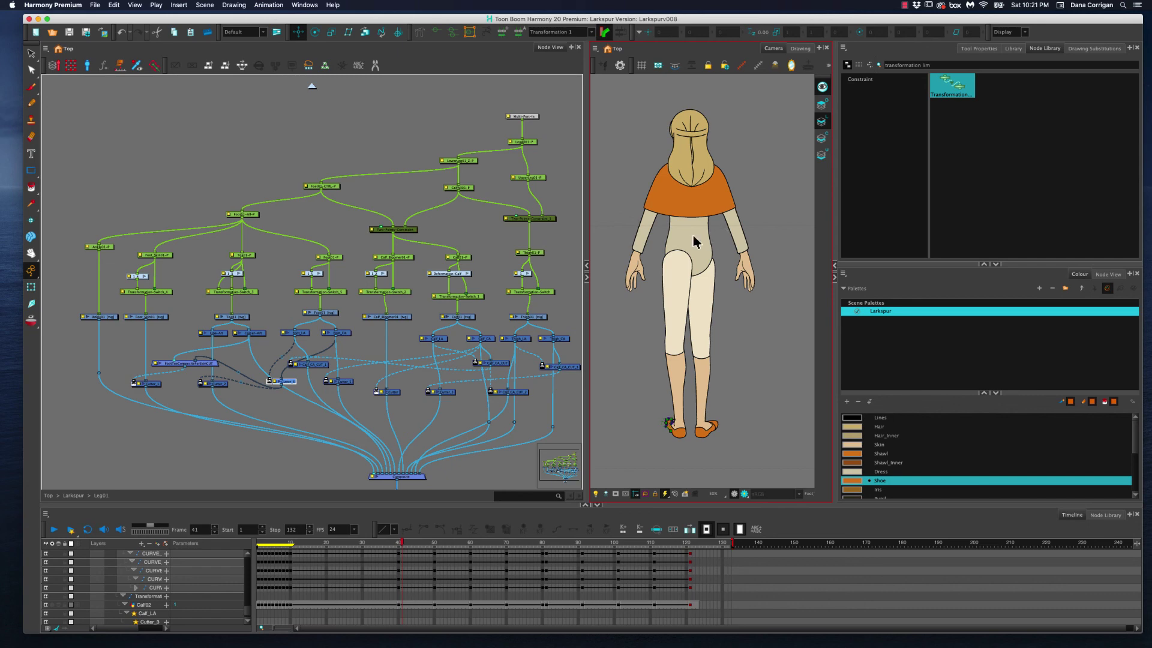
pyautogui.click(535, 172)
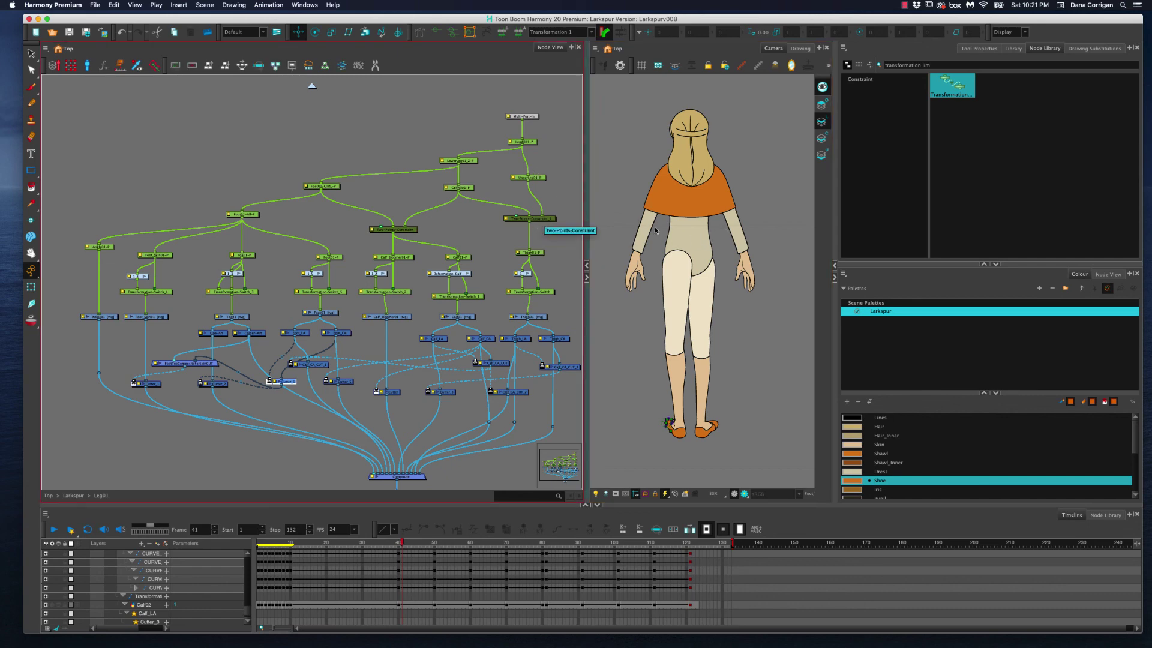
pyautogui.click(313, 87)
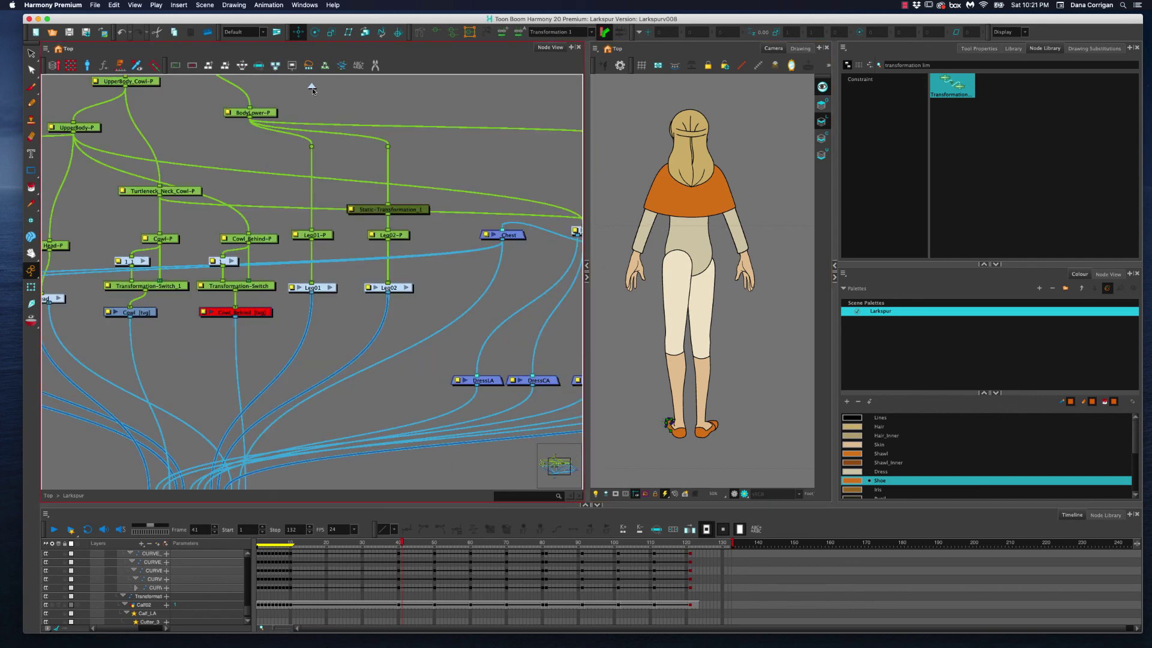
pyautogui.scroll(-3, 531, 238)
pyautogui.moveTo(531, 240); pyautogui.dragTo(411, 264)
pyautogui.moveTo(317, 218); pyautogui.dragTo(395, 235)
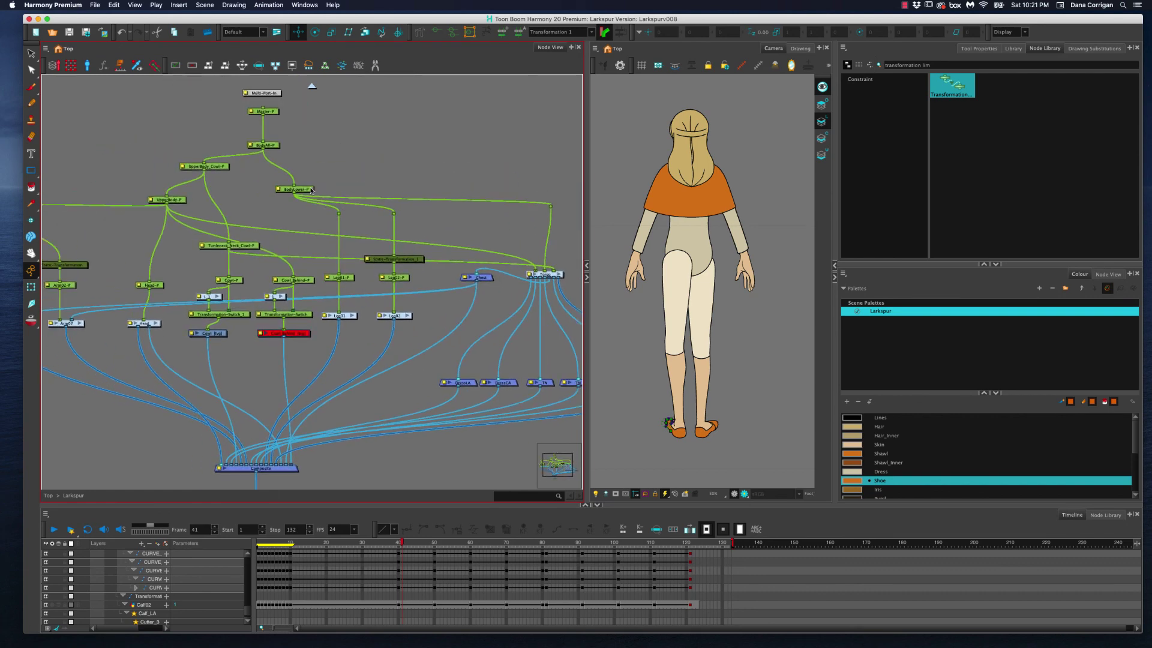
pyautogui.click(312, 191)
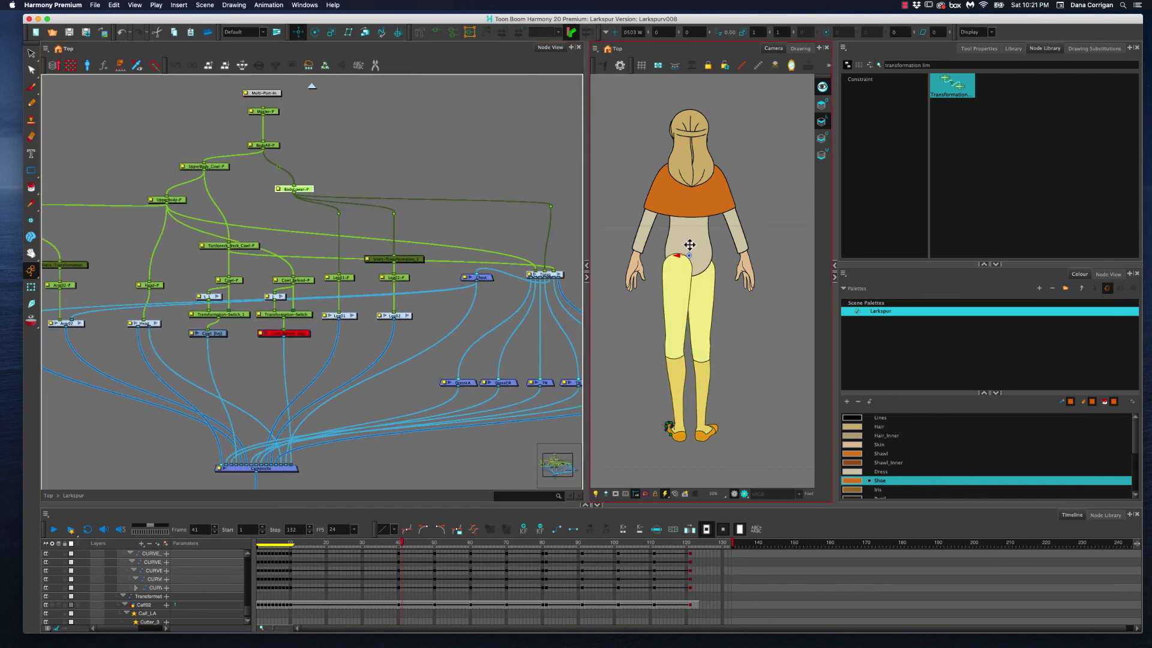
pyautogui.moveTo(689, 245); pyautogui.dragTo(689, 243)
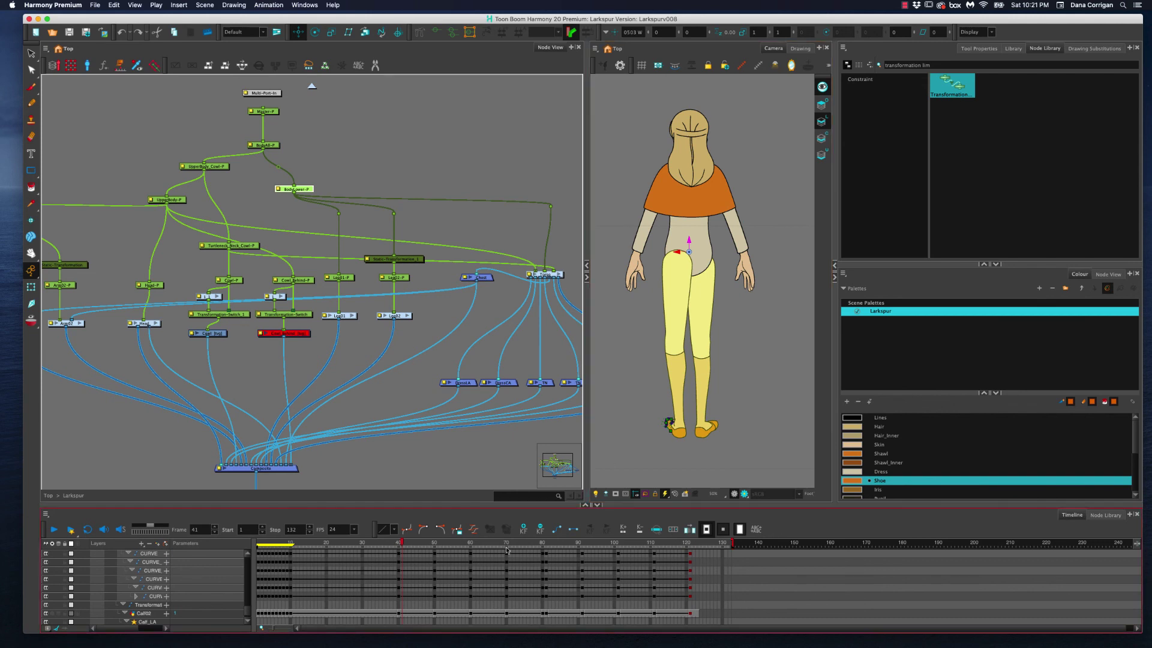
# - Review the legs under the lower-body peg in the front view at frame 80, the side view and frame 82
pyautogui.click(543, 544)
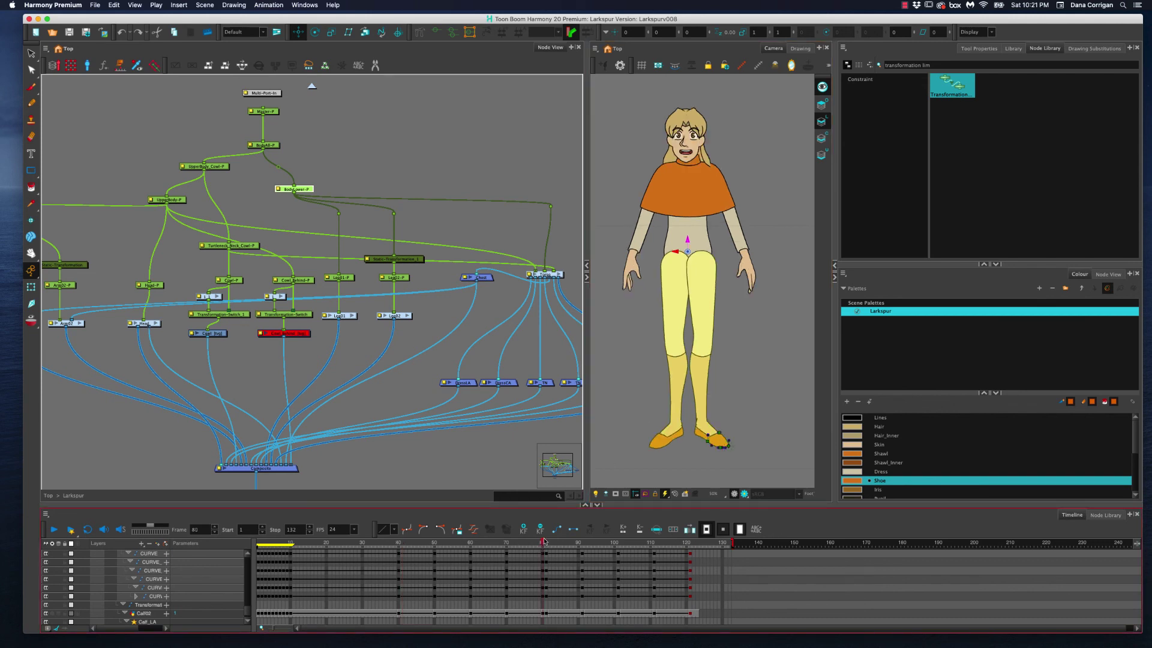
pyautogui.click(356, 335)
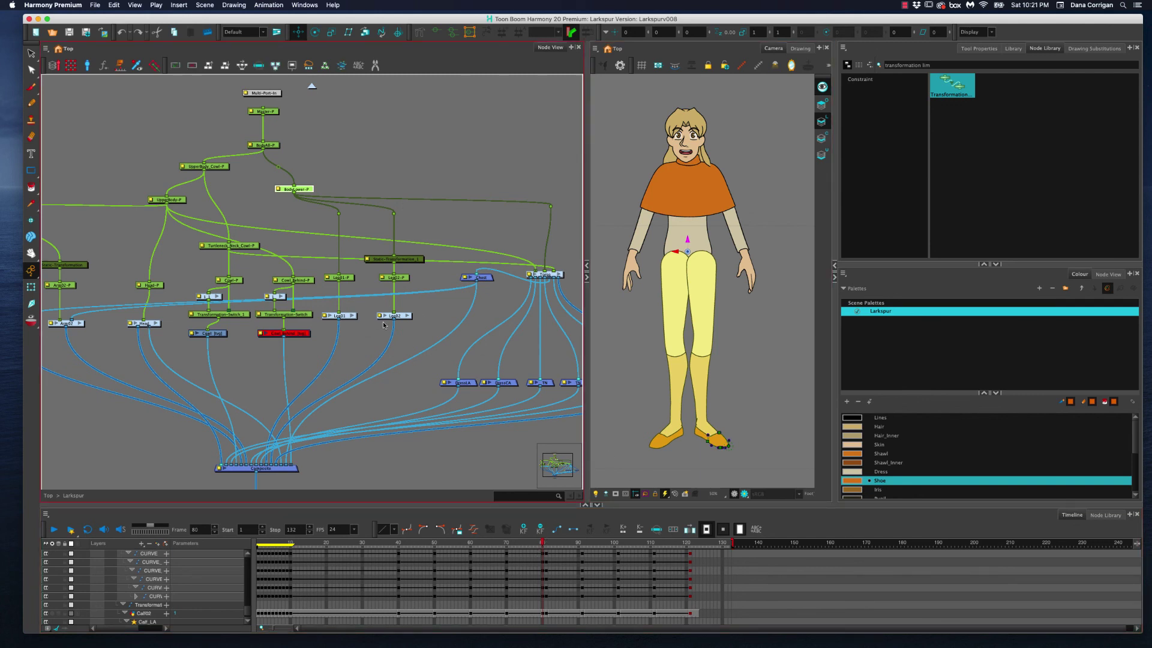
pyautogui.click(457, 545)
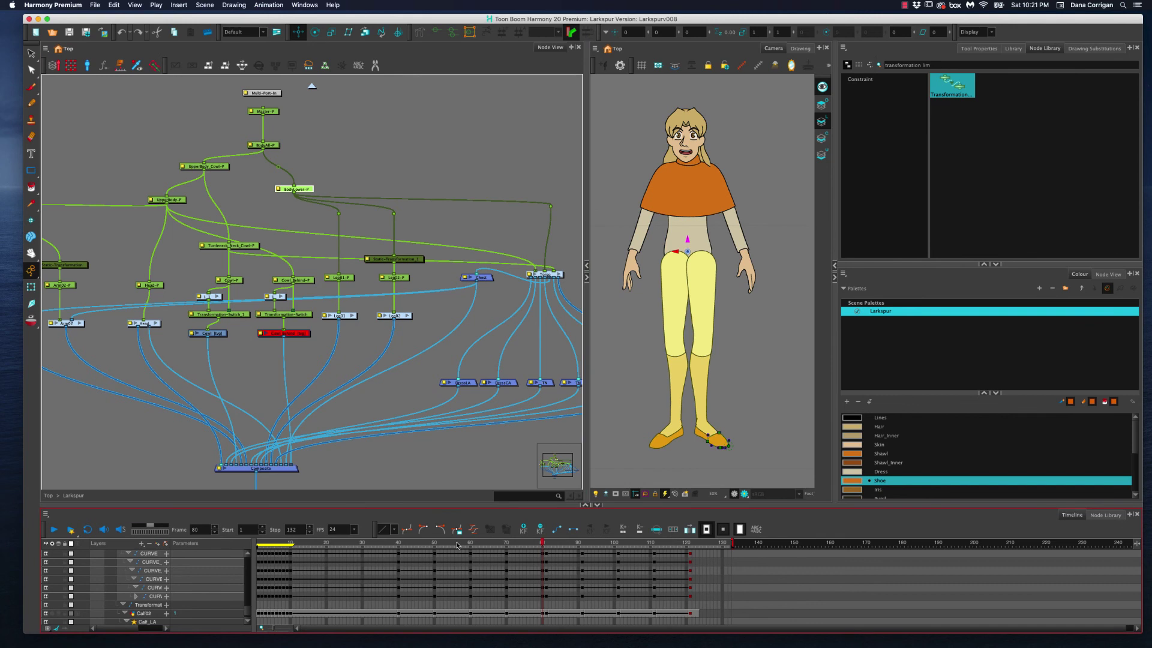
pyautogui.moveTo(457, 544); pyautogui.dragTo(468, 544)
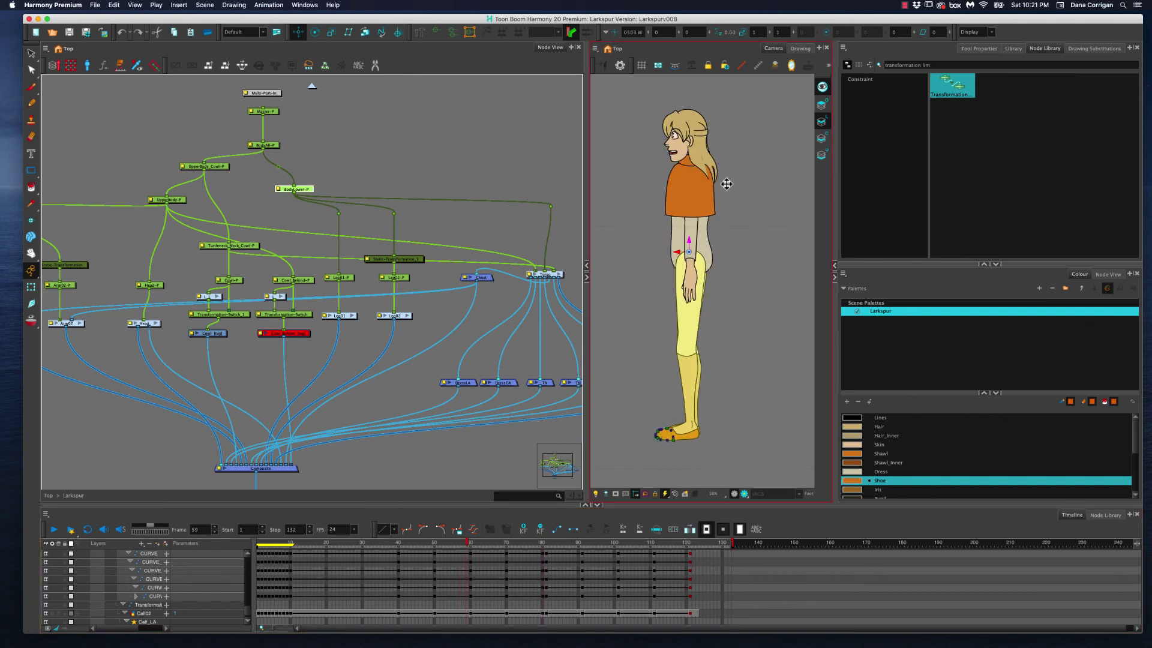
pyautogui.moveTo(490, 547); pyautogui.dragTo(550, 545)
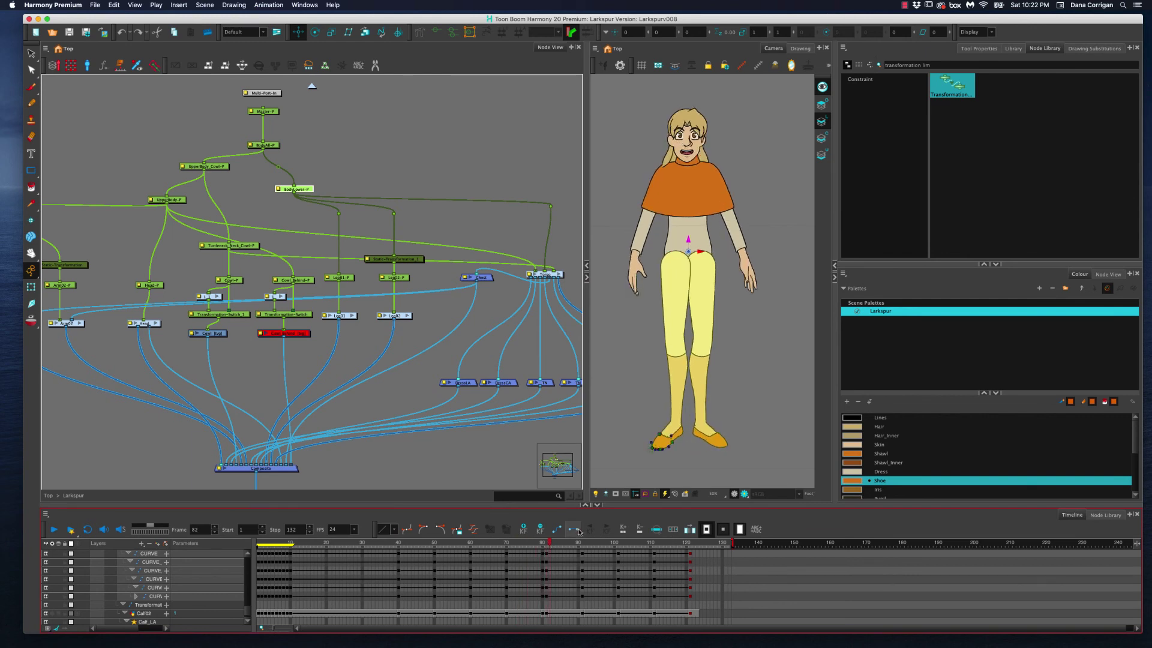